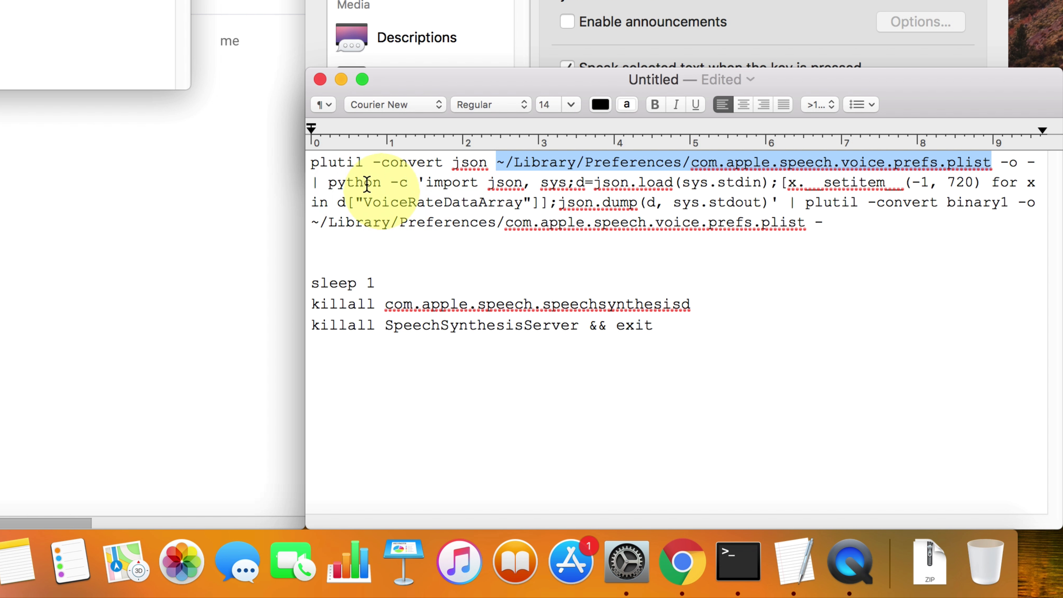
# Examine the plutil JSON conversion and the Python code that loads the speech preferences and sets the voice rate
pyautogui.doubleClick(408, 164)
pyautogui.moveTo(408, 164)
pyautogui.mouseDown()
pyautogui.moveTo(474, 164)
pyautogui.moveTo(394, 165)
pyautogui.mouseUp()
pyautogui.doubleClick(473, 164)
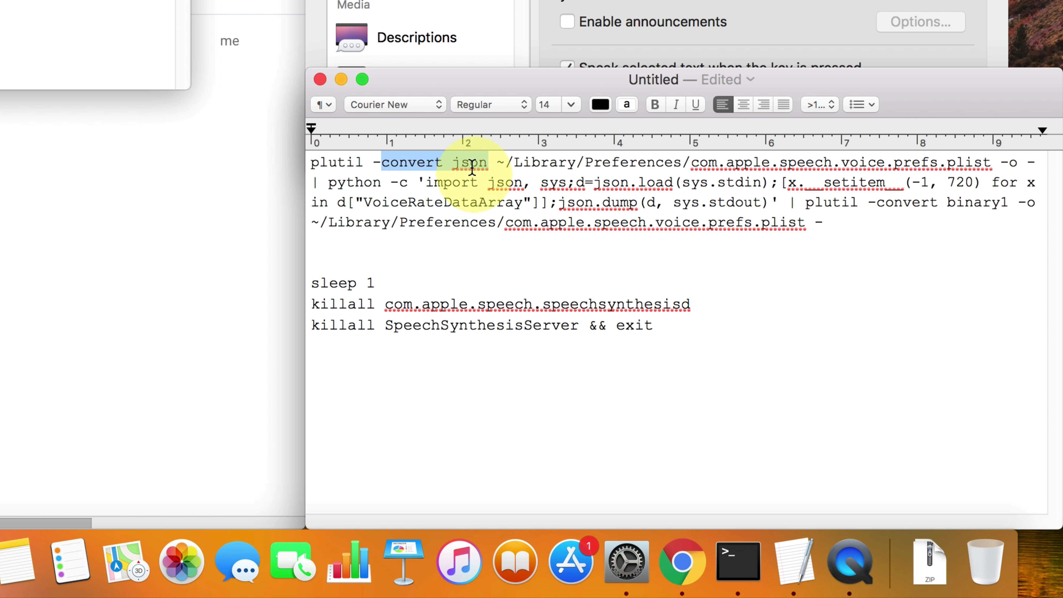
pyautogui.doubleClick(373, 184)
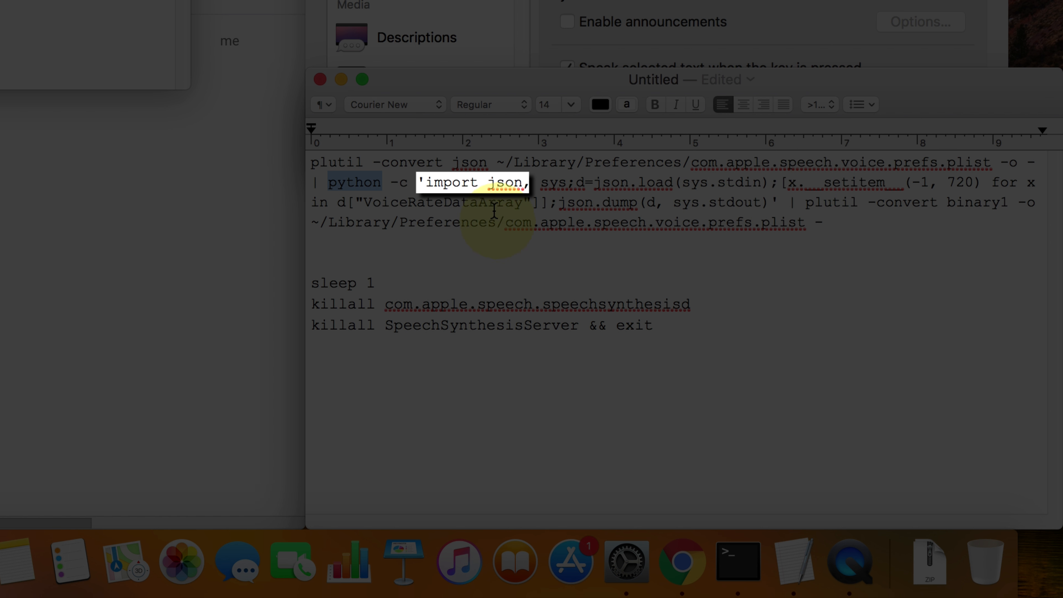
pyautogui.moveTo(426, 182); pyautogui.dragTo(578, 185)
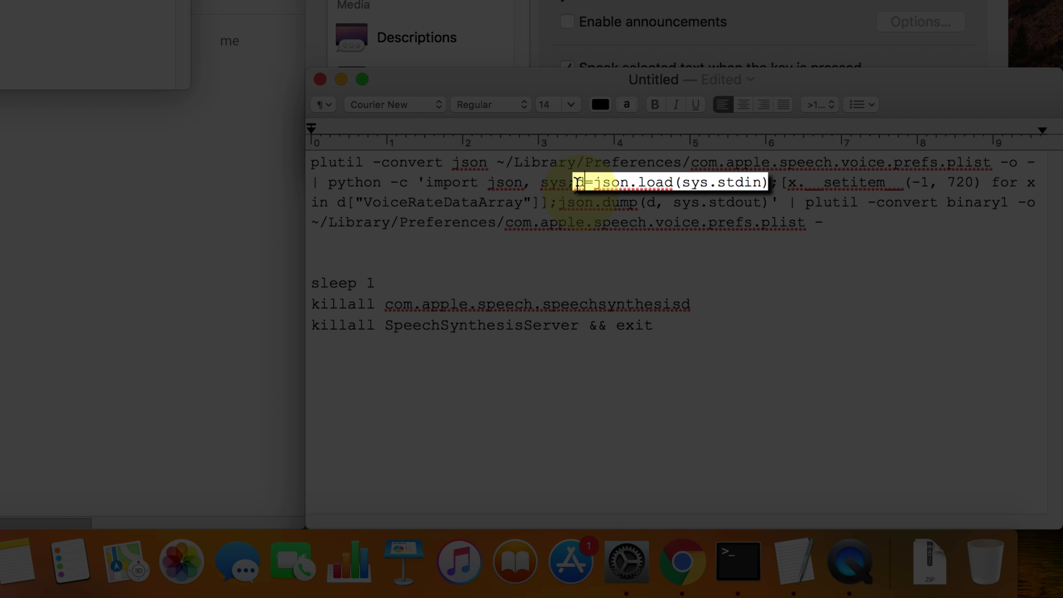
pyautogui.moveTo(576, 182); pyautogui.dragTo(760, 186)
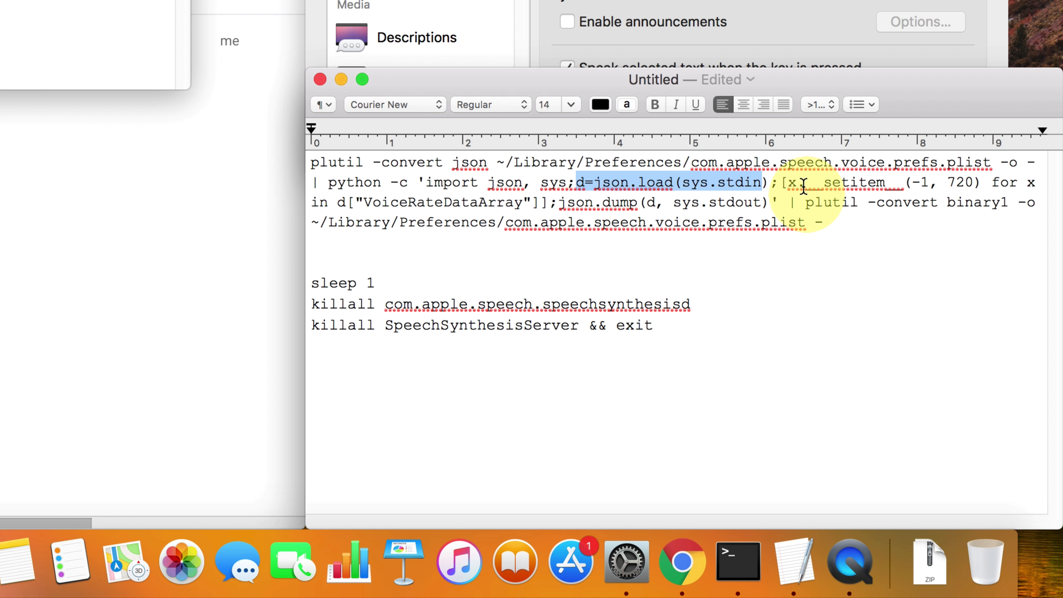
pyautogui.click(790, 185)
pyautogui.moveTo(790, 184); pyautogui.dragTo(954, 183)
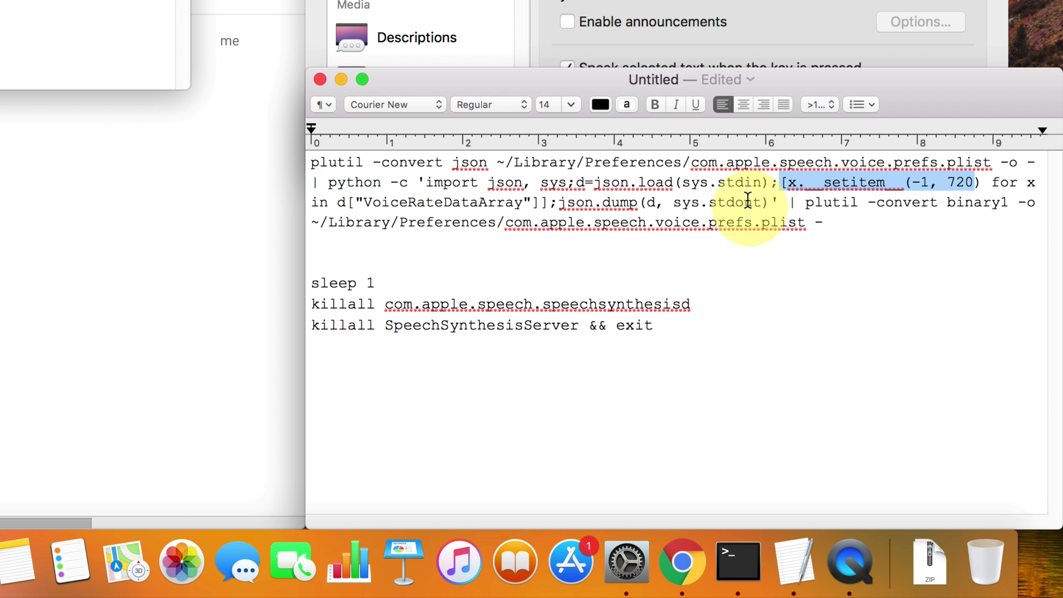
pyautogui.moveTo(912, 183); pyautogui.dragTo(976, 182)
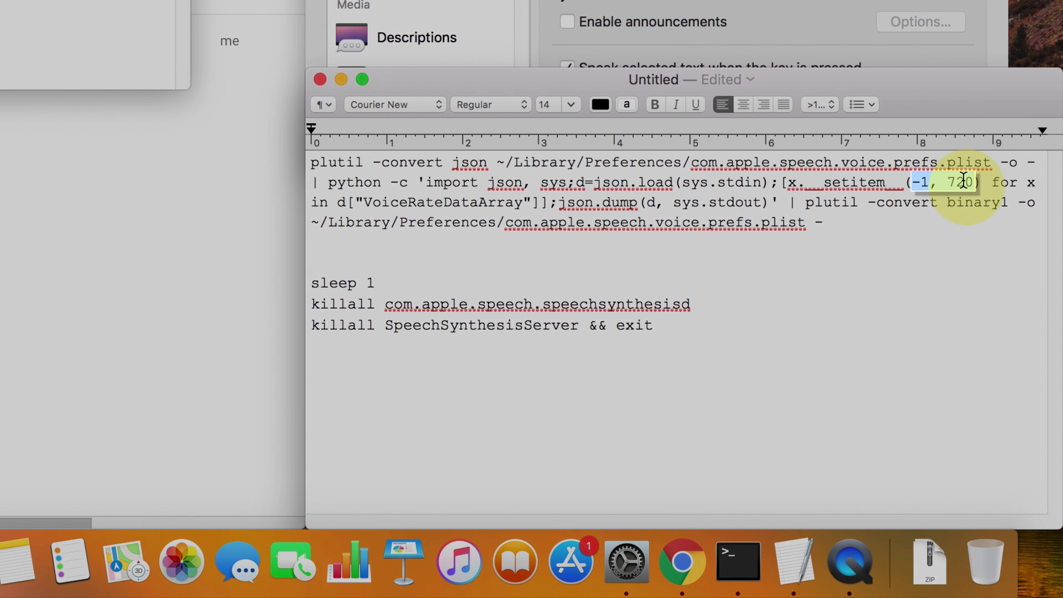
# Try 400 as the voice rate in the __setitem__ call and restore the value to 720
pyautogui.doubleClick(962, 182)
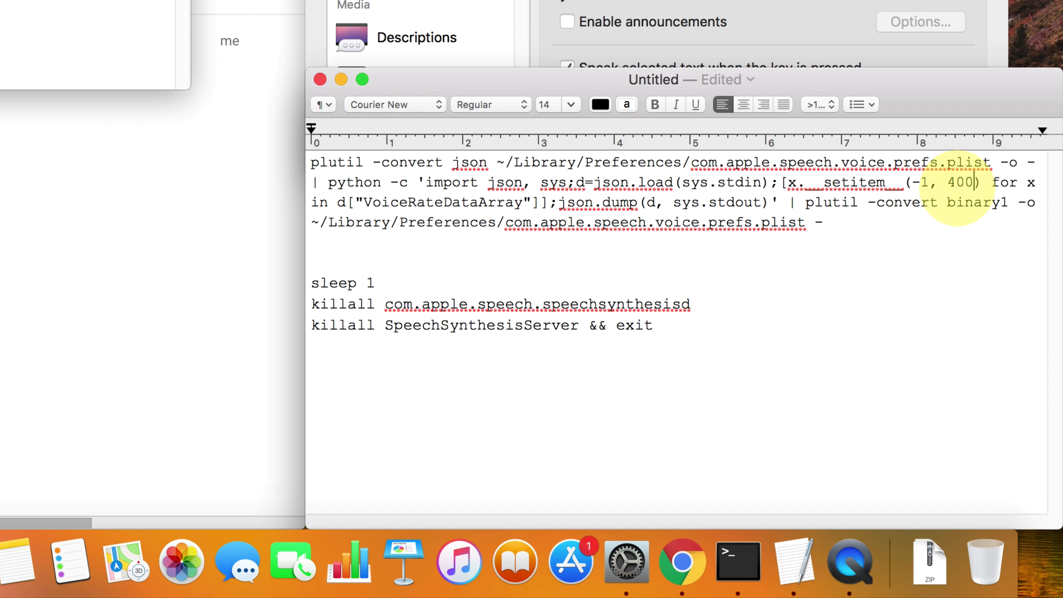
pyautogui.write('720')
pyautogui.press('BackSpace')
pyautogui.press('BackSpace')
pyautogui.press('BackSpace')
pyautogui.press('BackSpace')
pyautogui.press('BackSpace')
pyautogui.press('BackSpace')
pyautogui.write('27')
pyautogui.press('BackSpace')
pyautogui.press('BackSpace')
pyautogui.write('72')
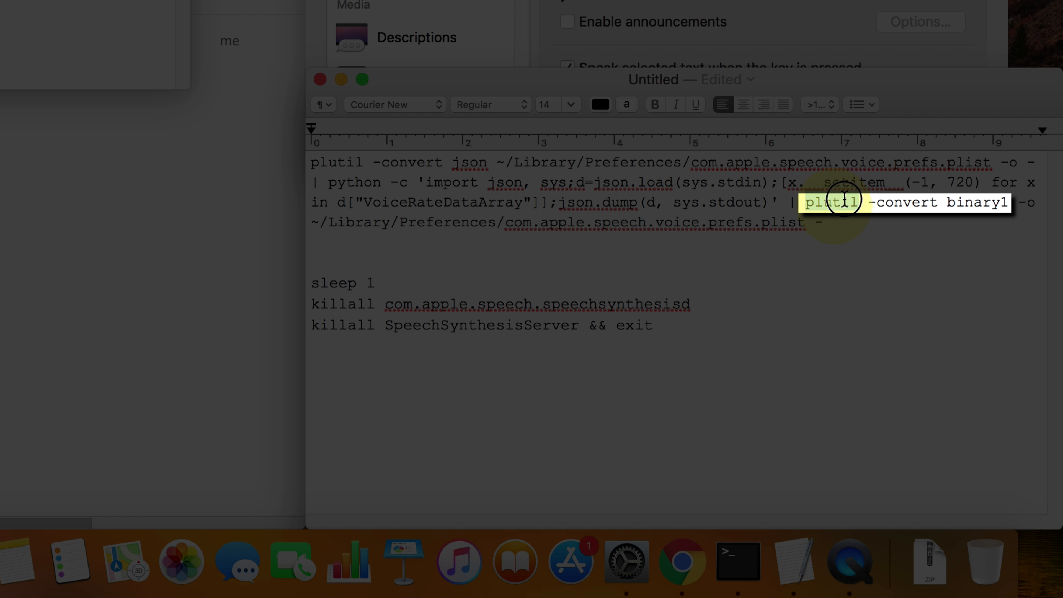
# Examine the plutil binary1 conversion and the speech preferences plist path it writes back to
pyautogui.moveTo(844, 200); pyautogui.dragTo(1009, 202)
pyautogui.click(371, 224)
pyautogui.moveTo(371, 223)
pyautogui.mouseDown()
pyautogui.moveTo(721, 224)
pyautogui.moveTo(351, 222)
pyautogui.mouseUp()
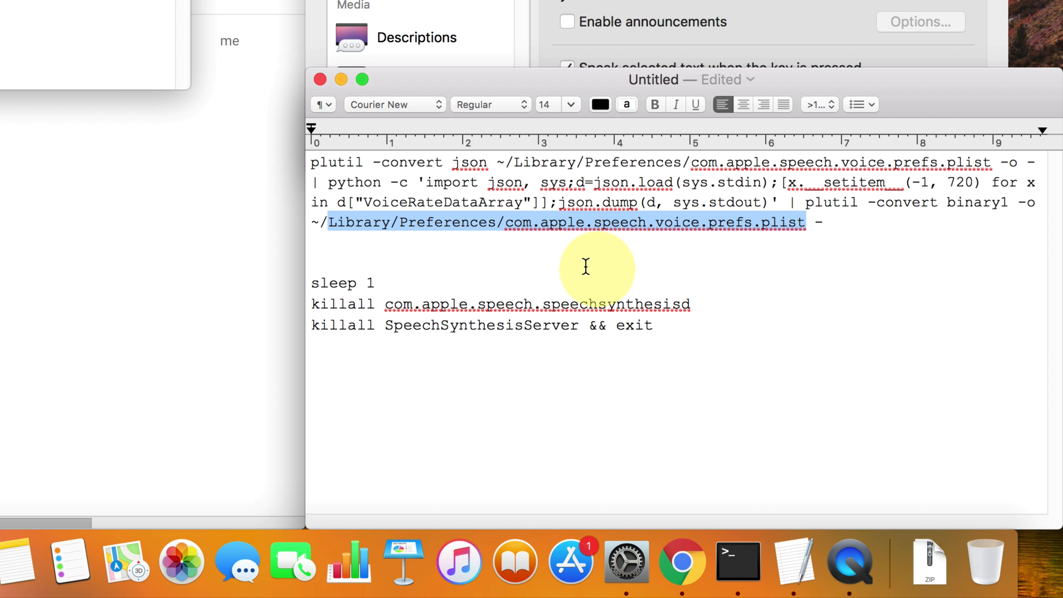
# Examine the sleep 1 line, the two killall lines for the speech processes and the closing && exit
pyautogui.tripleClick(345, 286)
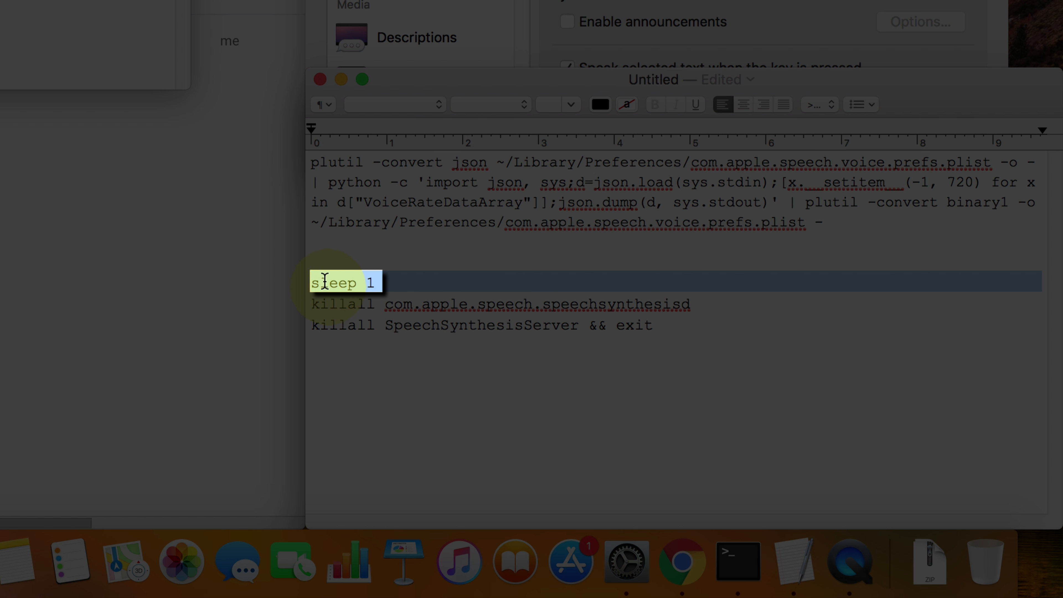
pyautogui.moveTo(312, 282); pyautogui.dragTo(368, 281)
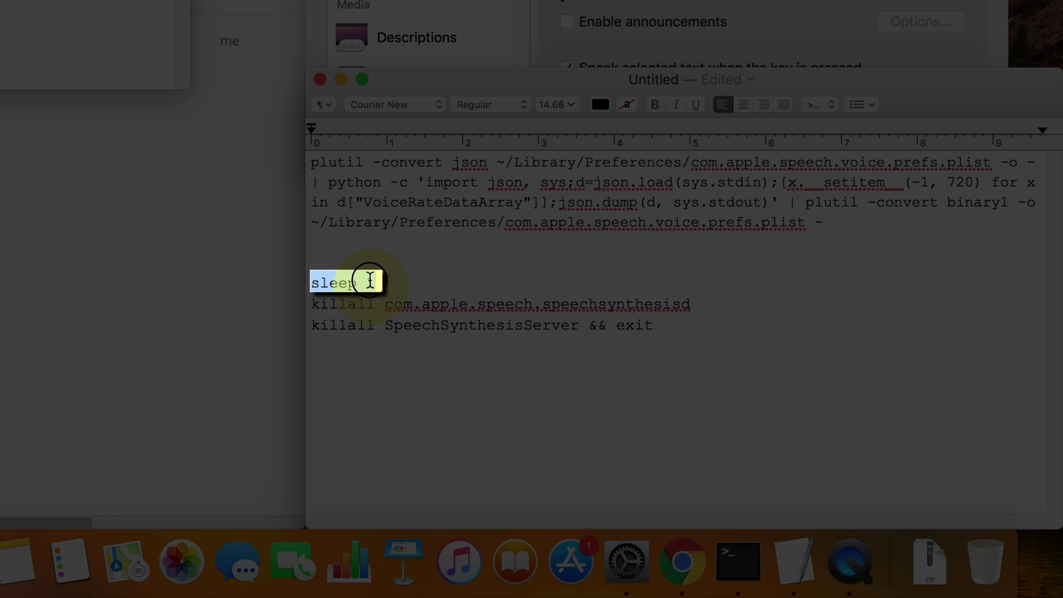
pyautogui.tripleClick(342, 277)
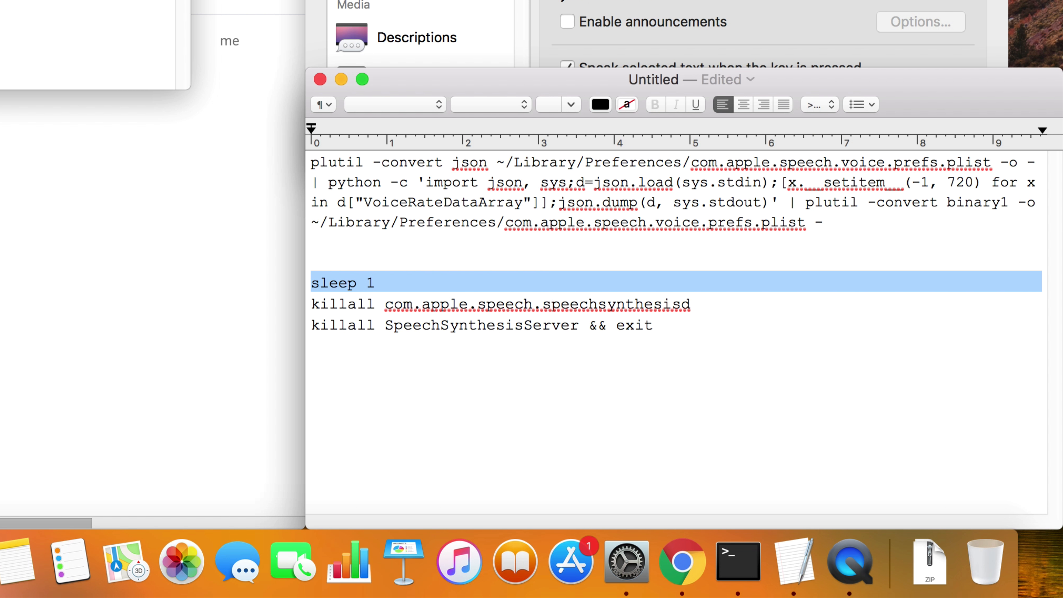
pyautogui.tripleClick(538, 304)
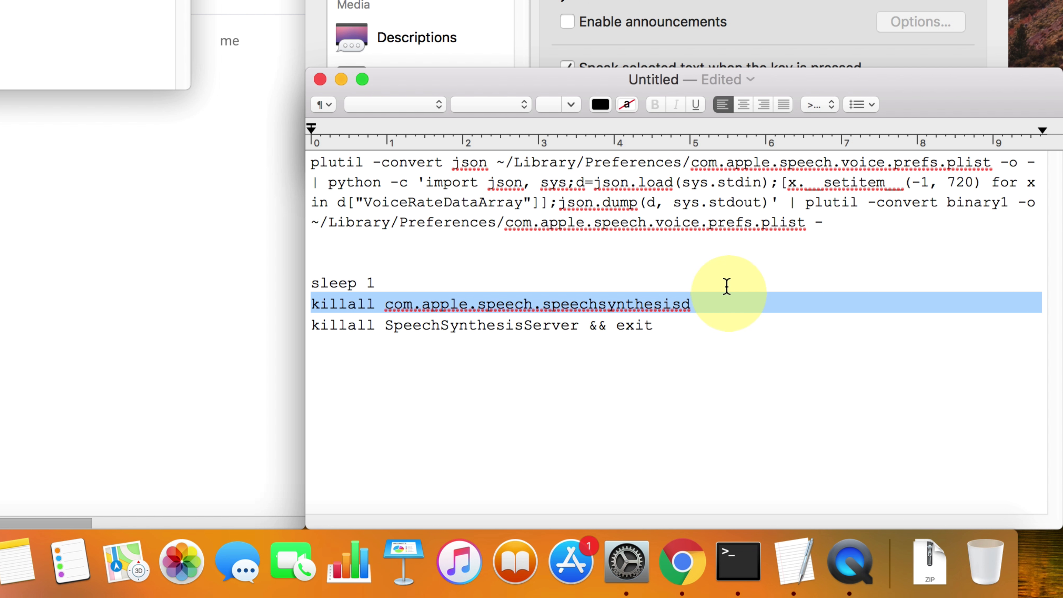
pyautogui.moveTo(511, 327); pyautogui.dragTo(330, 329)
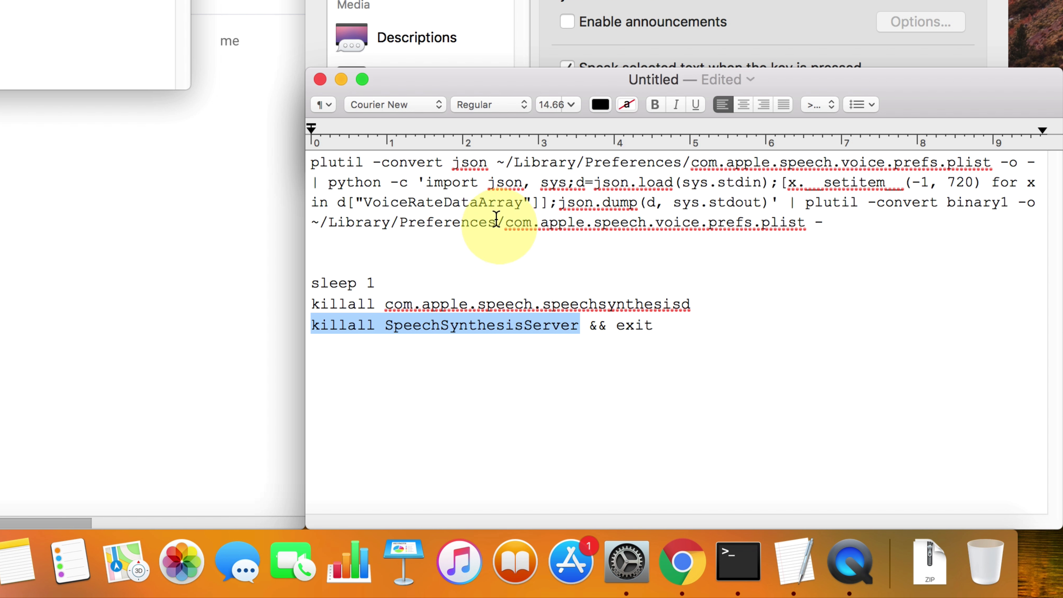
pyautogui.moveTo(580, 326); pyautogui.dragTo(344, 306)
pyautogui.doubleClick(555, 325)
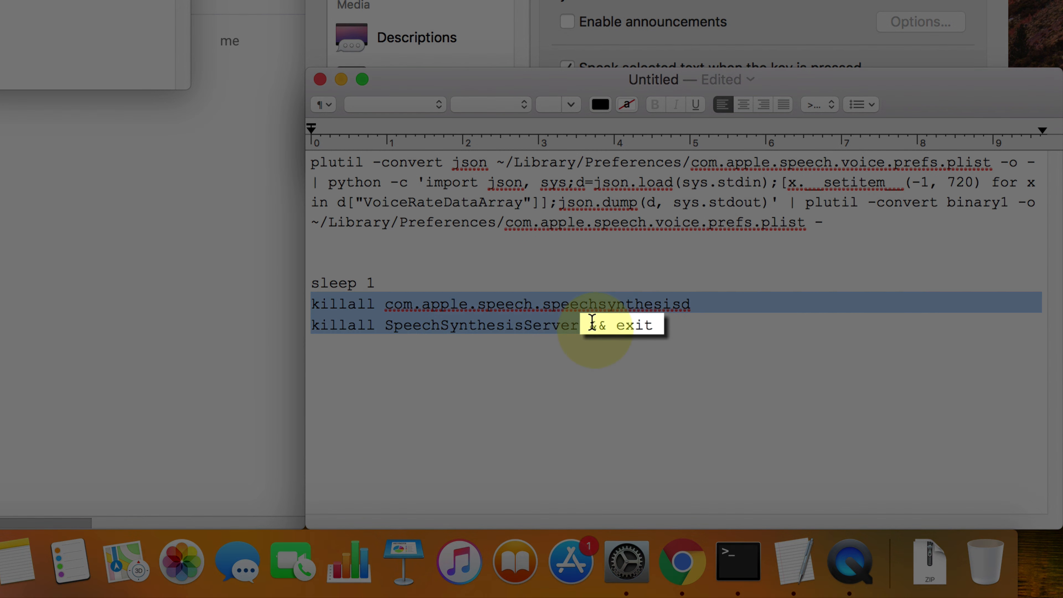
pyautogui.moveTo(591, 323); pyautogui.dragTo(597, 323)
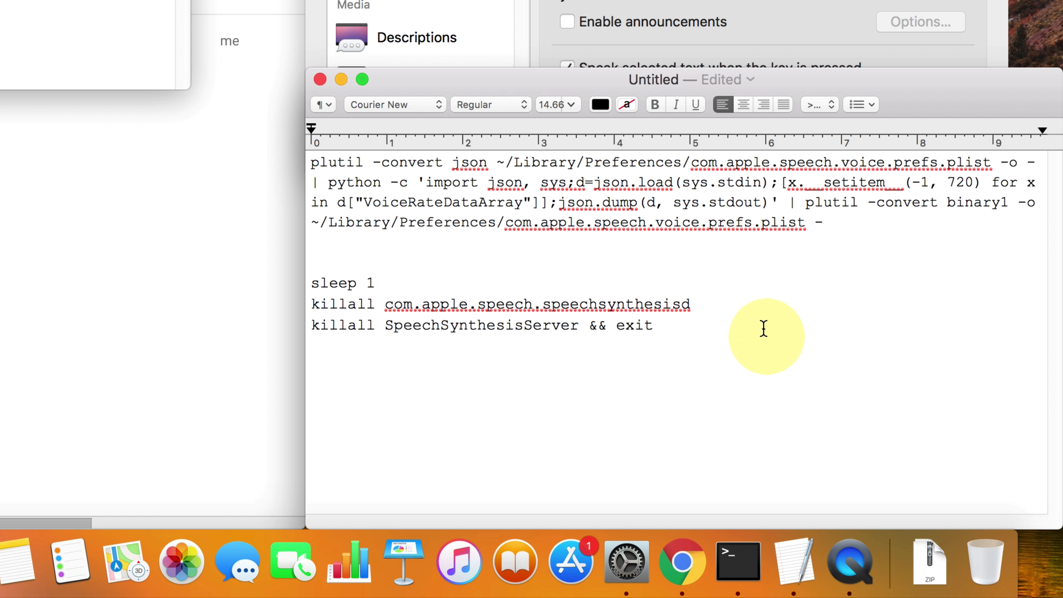
pyautogui.tripleClick(763, 326)
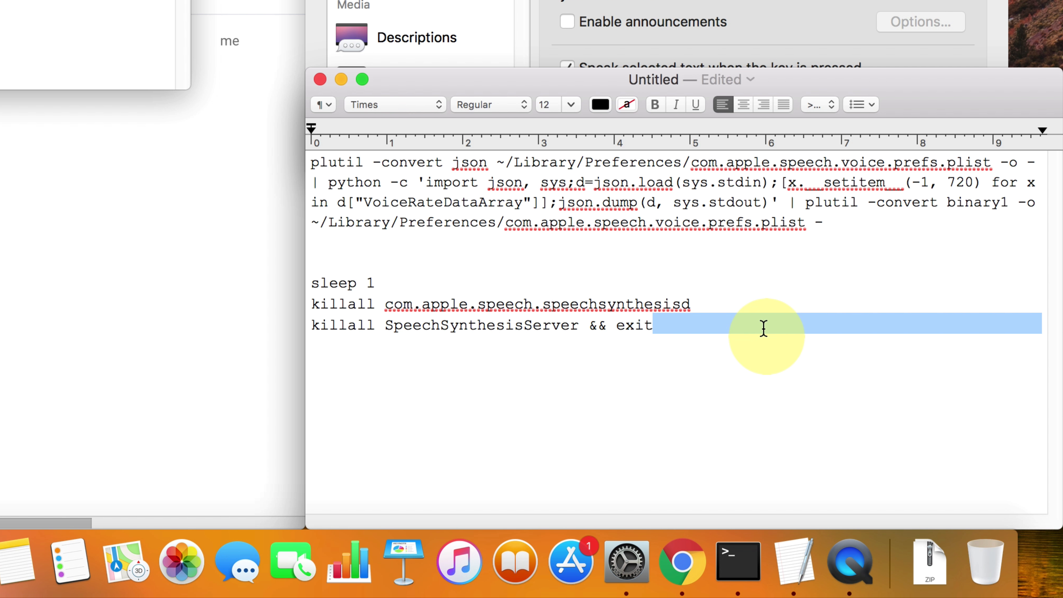
pyautogui.tripleClick(752, 308)
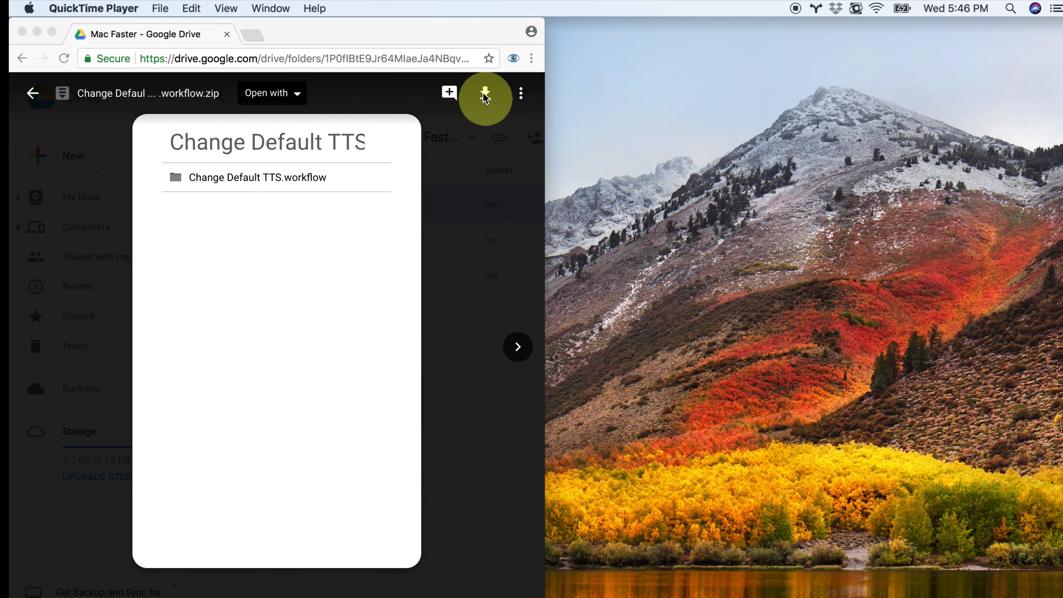
# Download the Change Default TTS workflow zip from Google Drive and open the extracted workflow in Automator
pyautogui.click(477, 84)
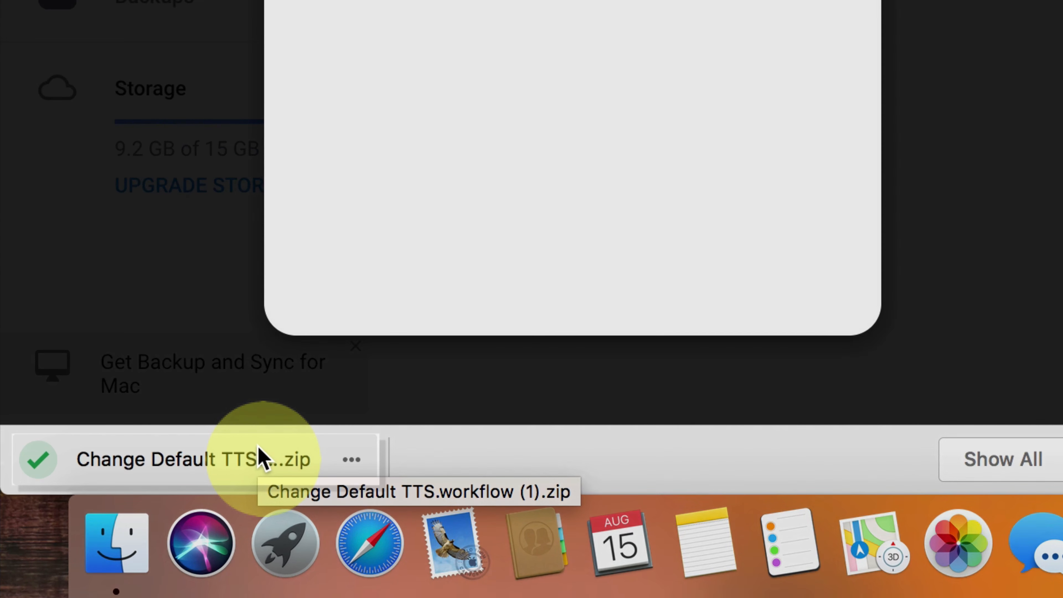
pyautogui.click(159, 535)
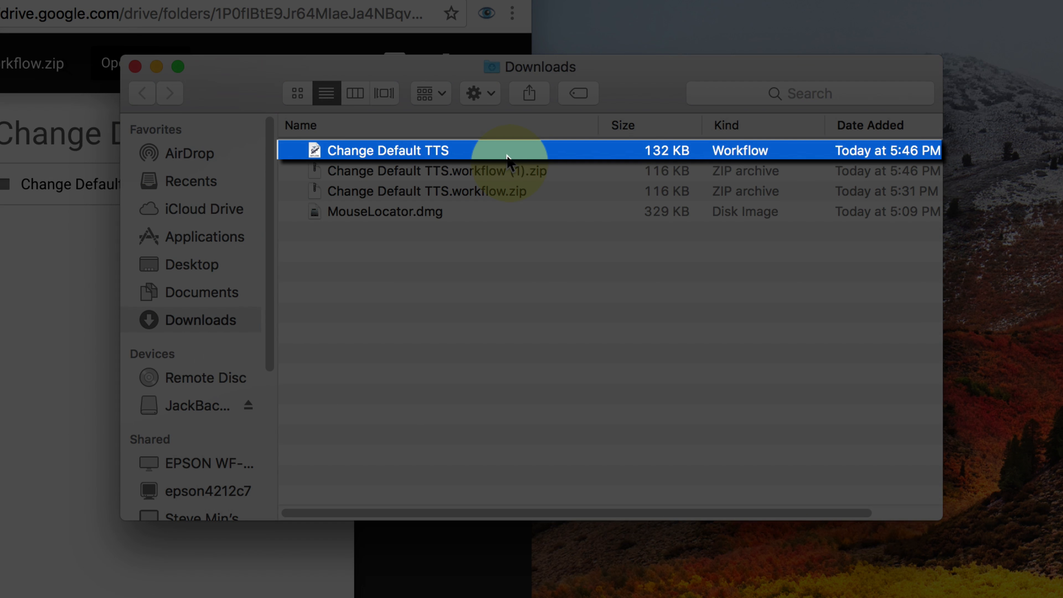
pyautogui.doubleClick(508, 161)
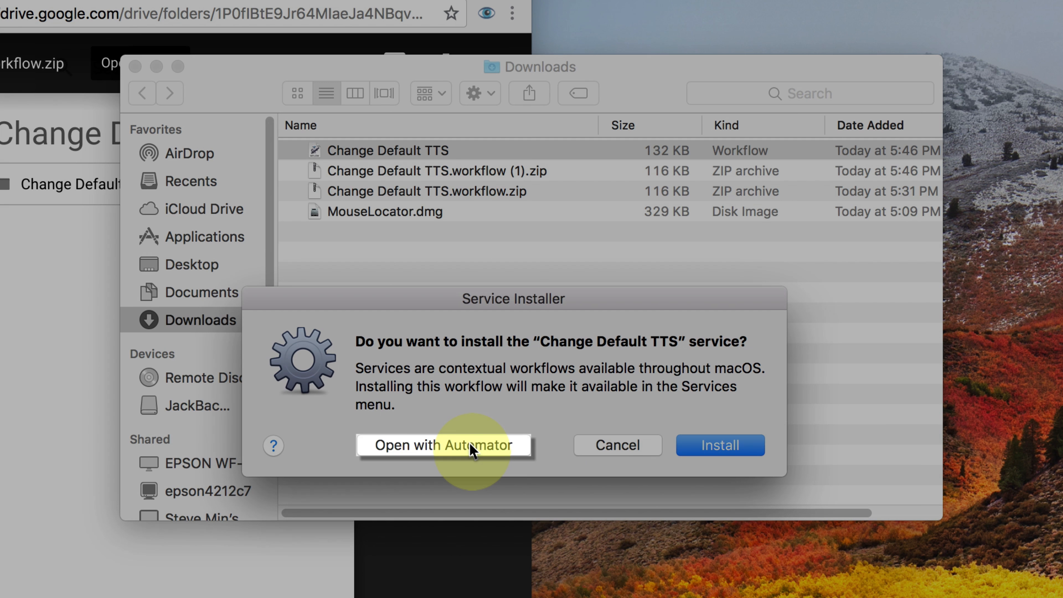
pyautogui.click(473, 446)
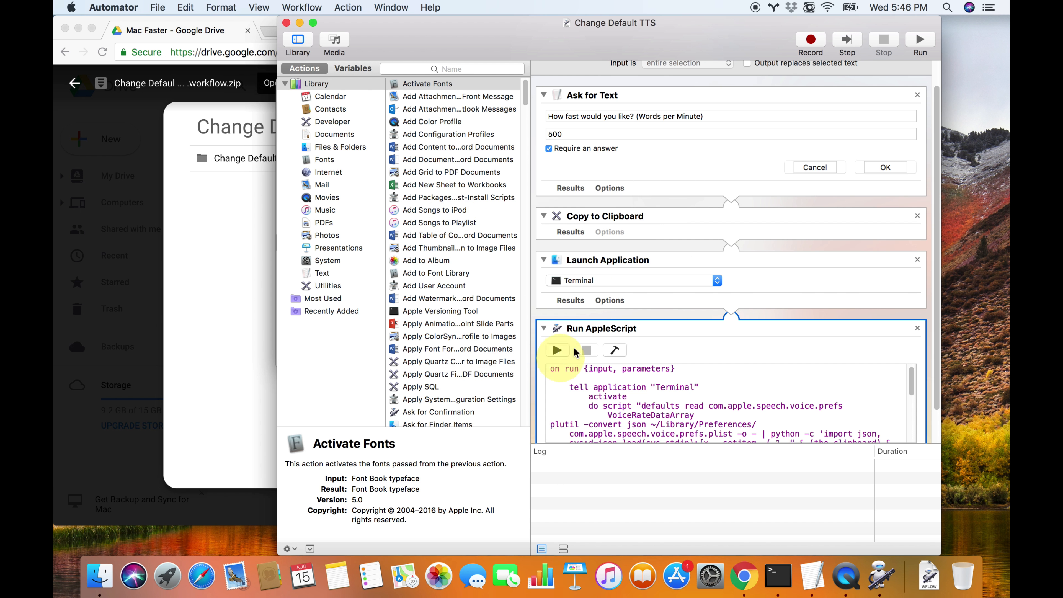
# Review the workflow's chain of actions from Ask for Text through Copy to Clipboard and Launch Application to Run AppleScript
pyautogui.scroll(1, 629, 341)
pyautogui.scroll(1, 629, 337)
pyautogui.scroll(-4, 632, 335)
pyautogui.scroll(4, 641, 331)
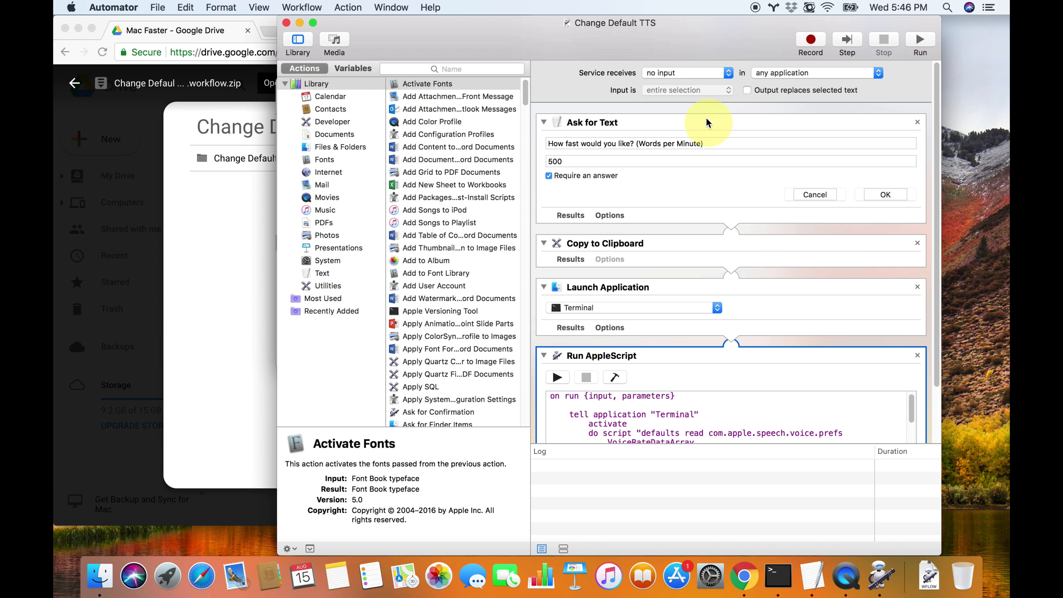
pyautogui.scroll(-3, 737, 347)
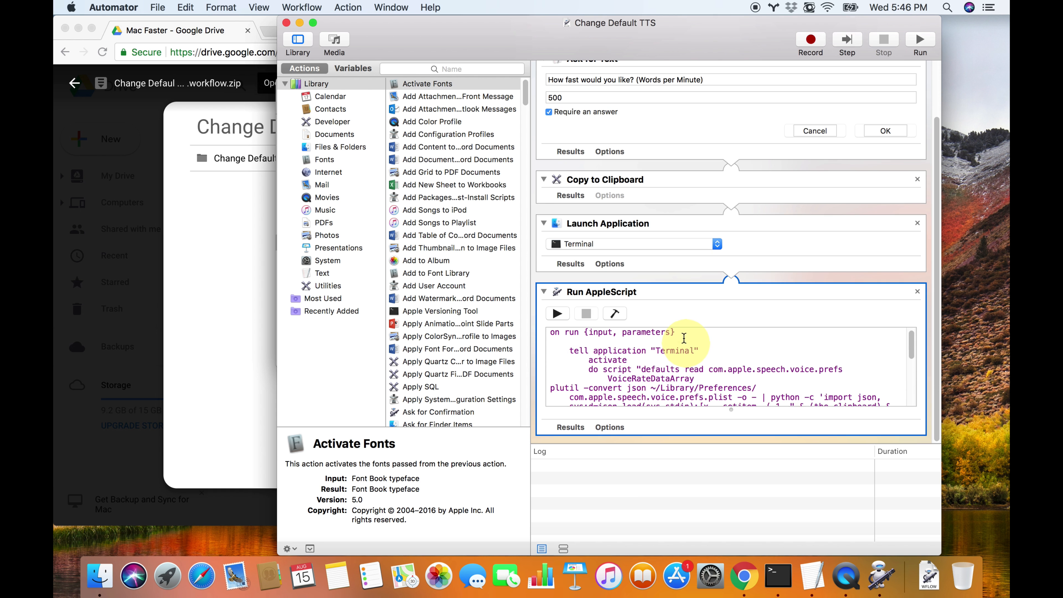
pyautogui.scroll(3, 692, 328)
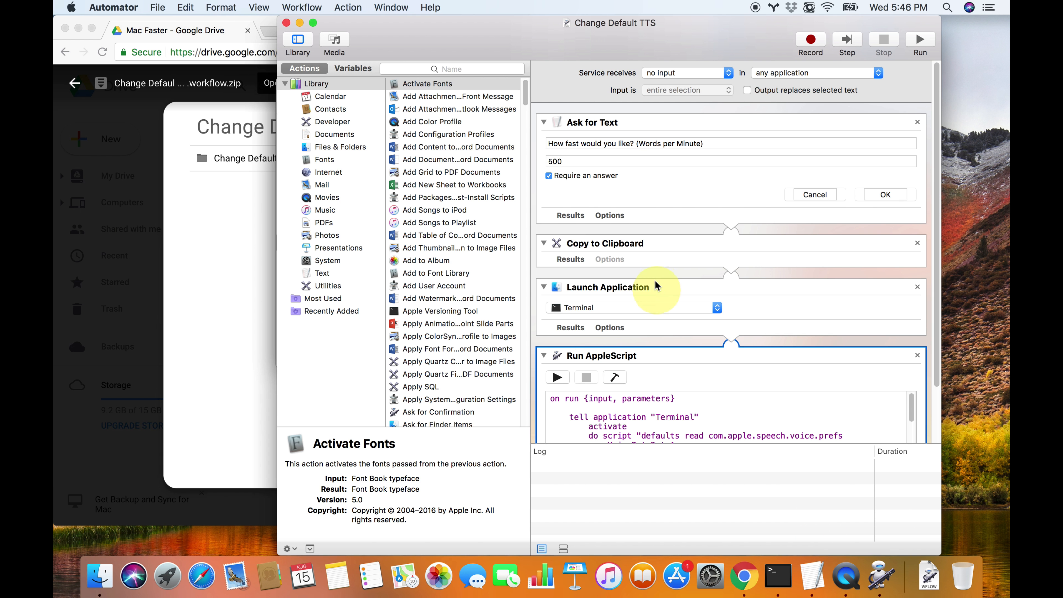
pyautogui.scroll(-3, 666, 288)
pyautogui.scroll(3, 670, 283)
pyautogui.scroll(-3, 671, 280)
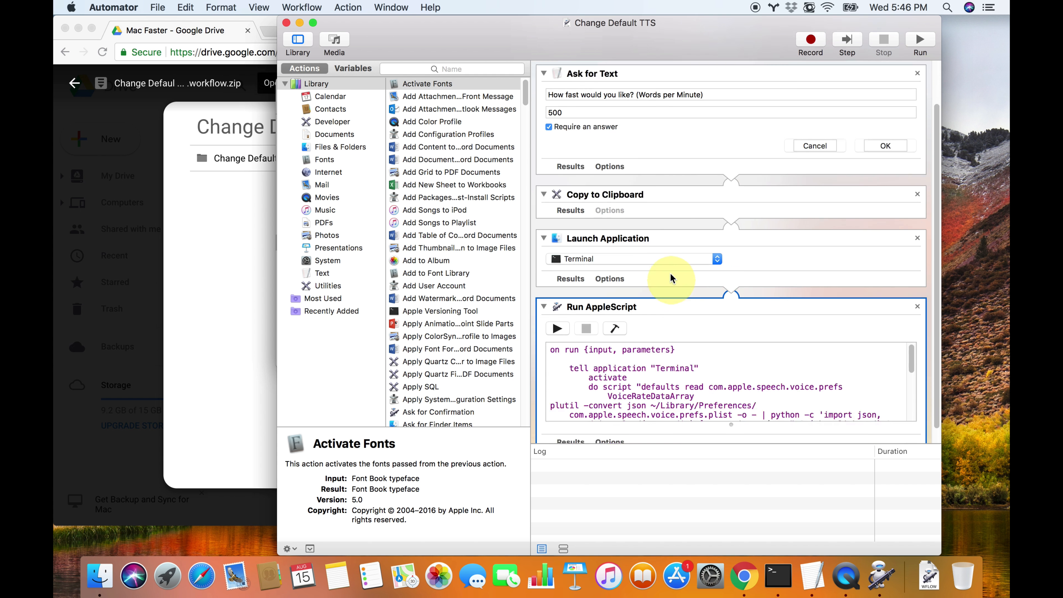
pyautogui.scroll(3, 714, 327)
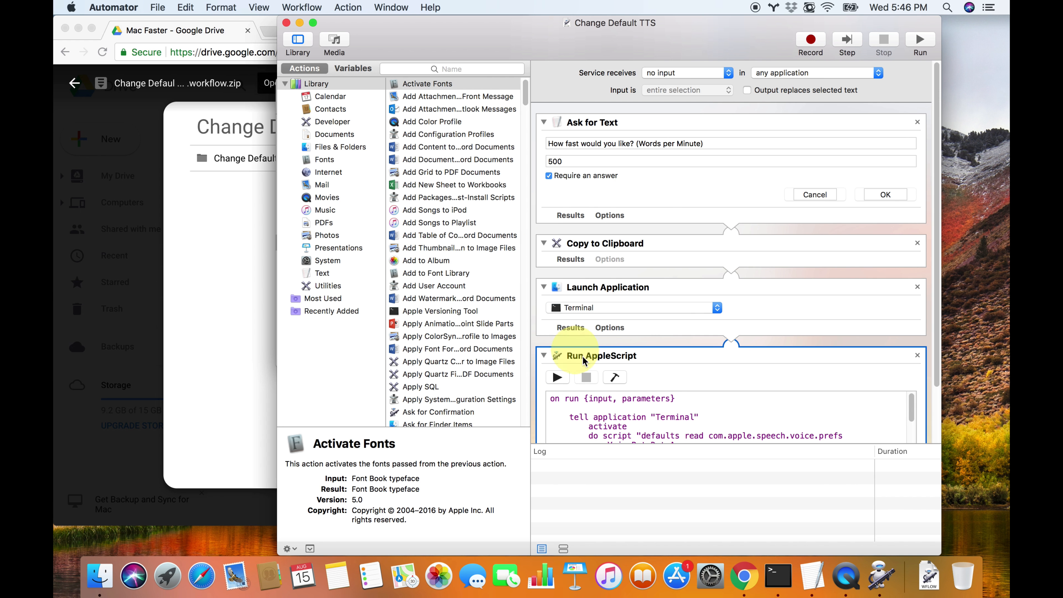
# Inspect the Ask for Text action, test-run the workflow to view its words-per-minute prompt, and cancel the prompt
pyautogui.click(664, 130)
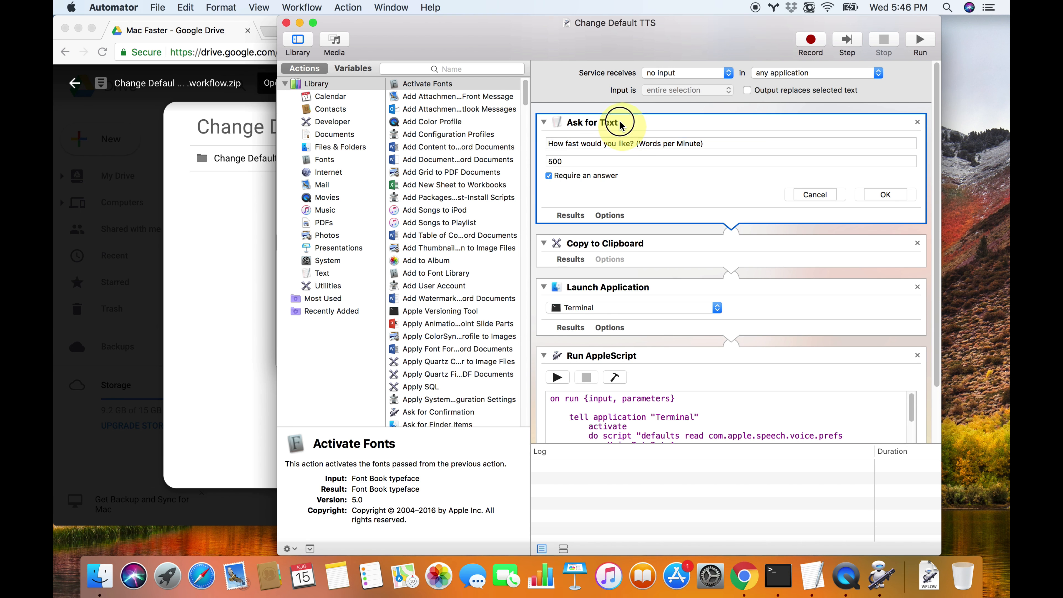
pyautogui.doubleClick(618, 123)
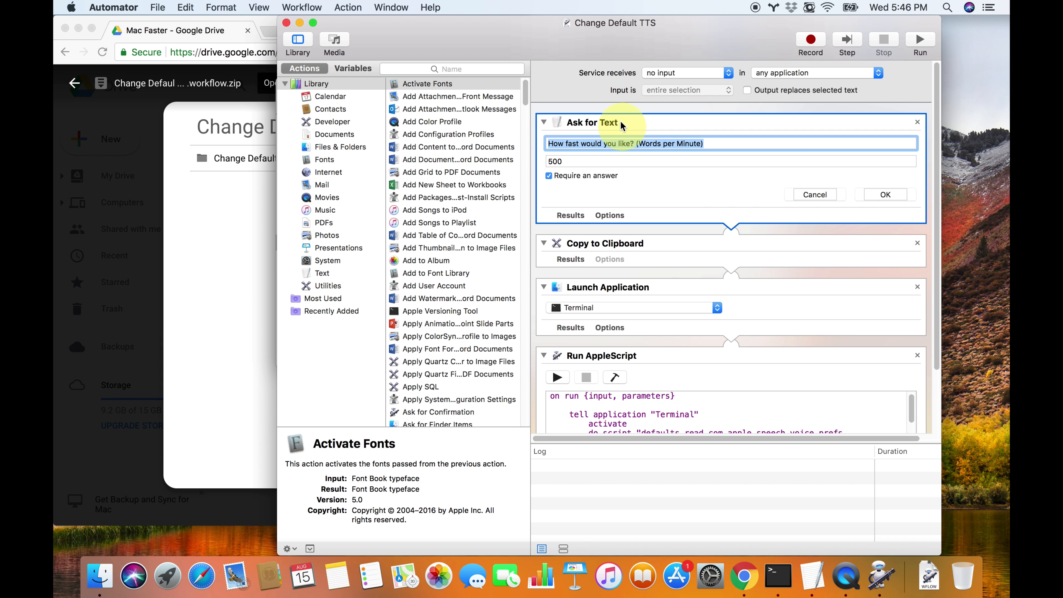
pyautogui.click(636, 130)
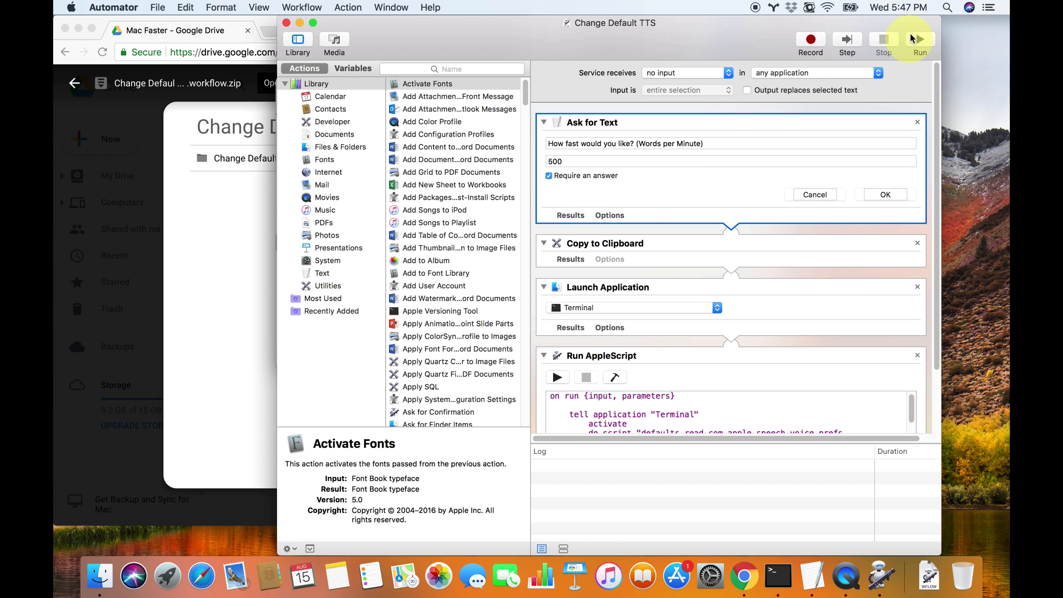
pyautogui.click(921, 41)
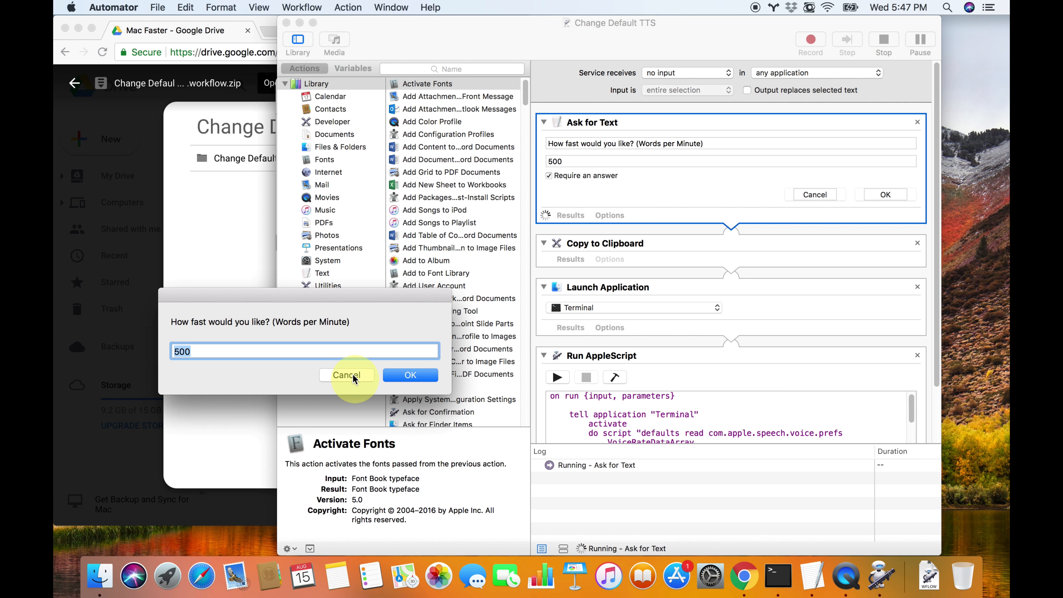
pyautogui.click(353, 374)
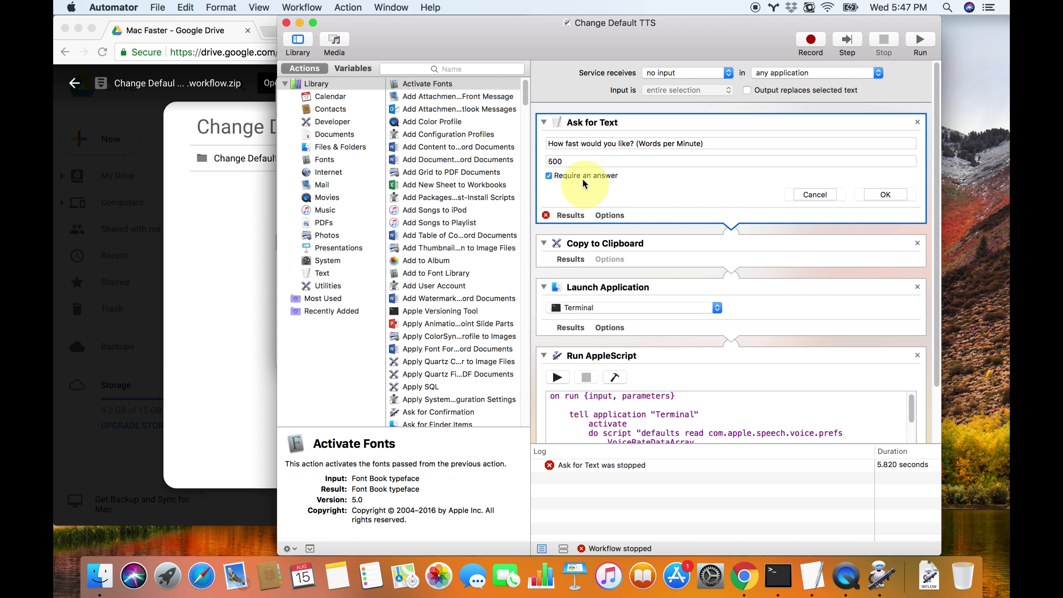
# Examine the Ask for Text default answer and the Copy to Clipboard action, comparing it with the copy option for the browser's page address
pyautogui.click(583, 161)
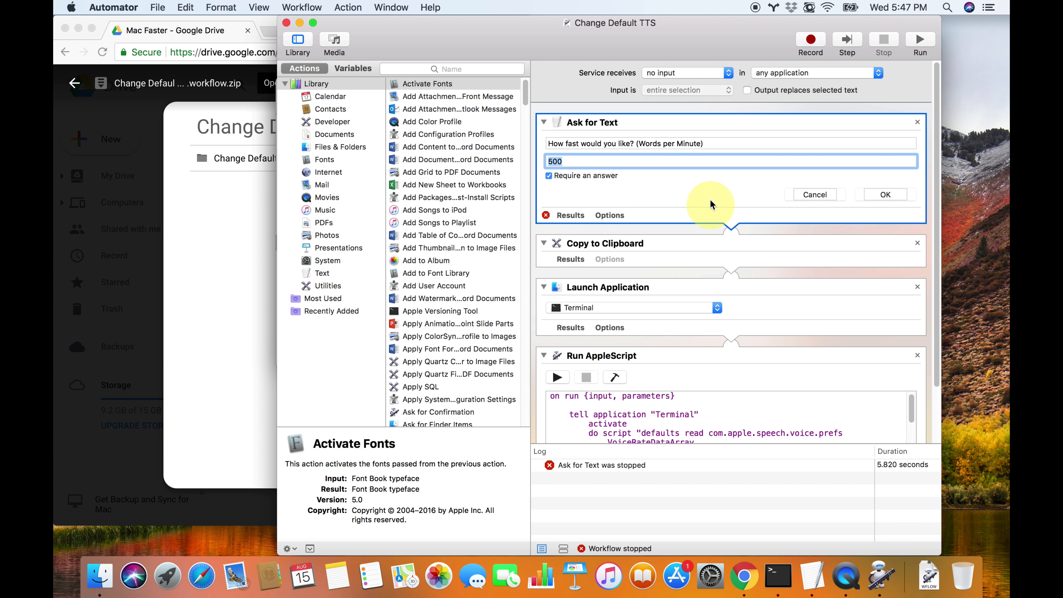
pyautogui.click(632, 252)
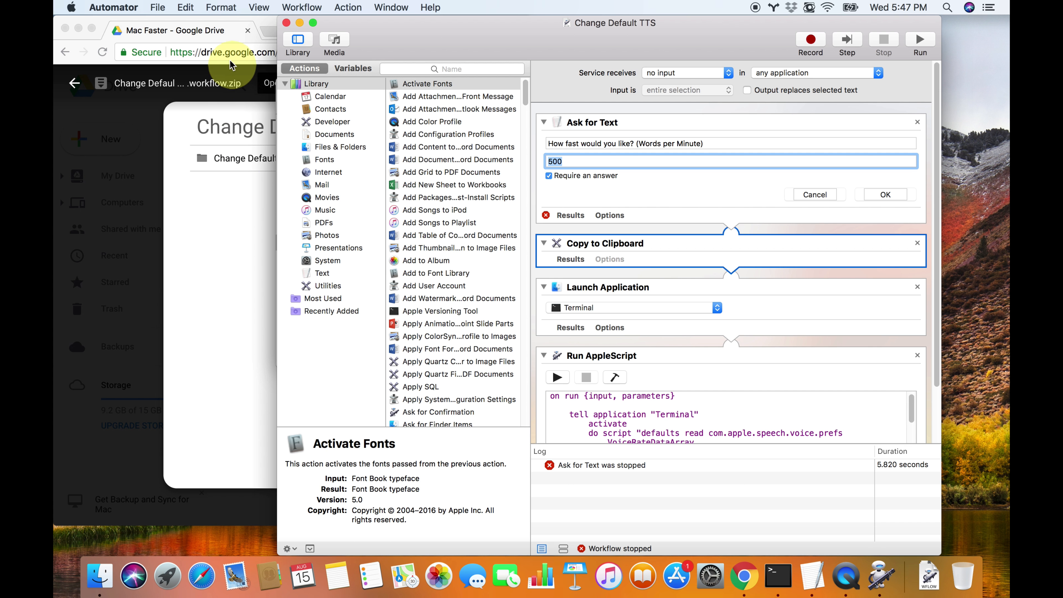
pyautogui.click(238, 53)
pyautogui.rightClick(239, 51)
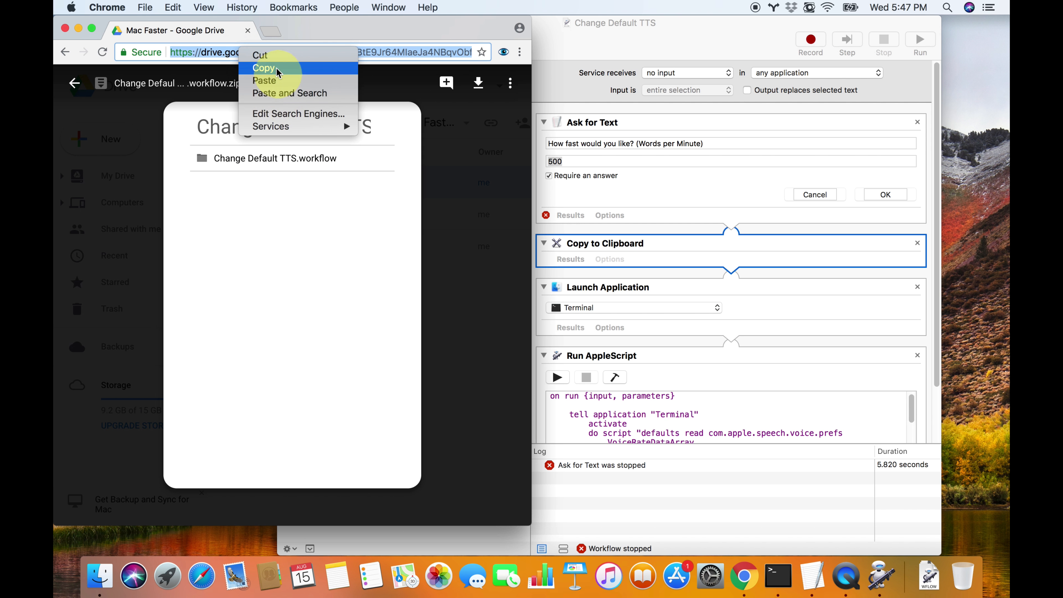
pyautogui.click(674, 251)
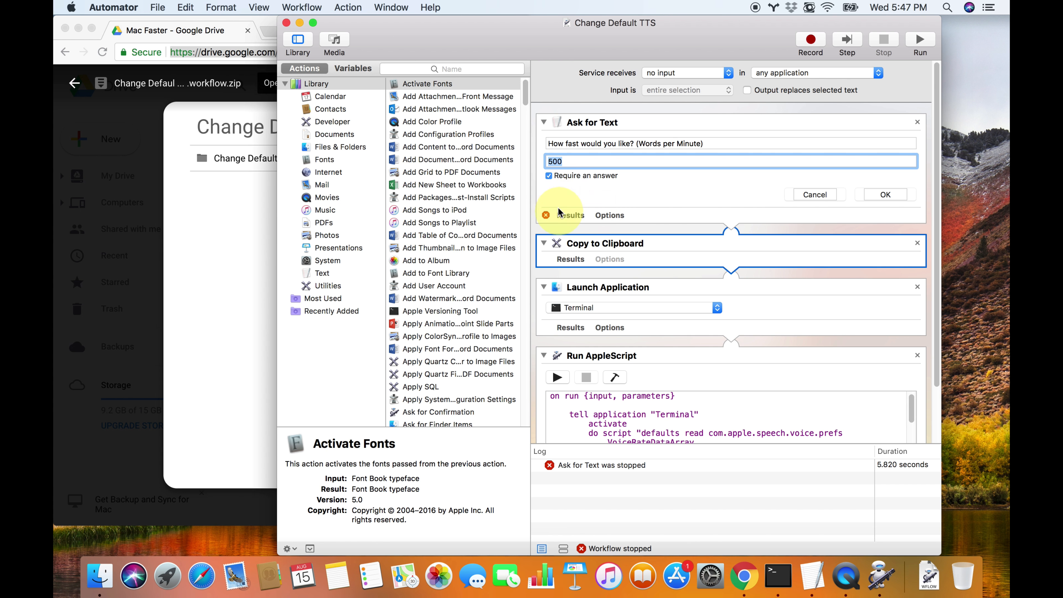
pyautogui.scroll(-3, 614, 280)
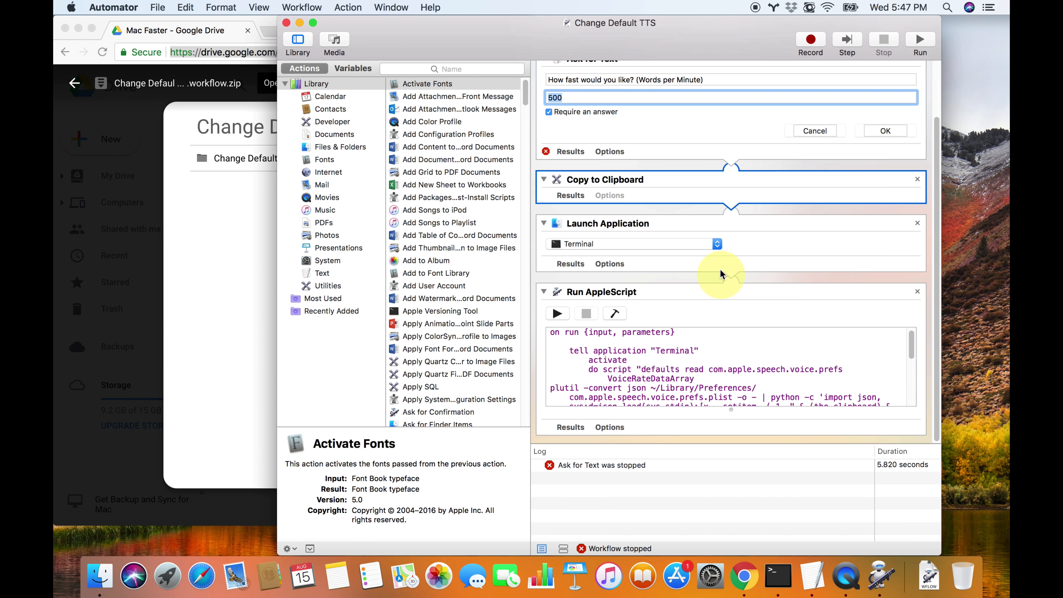
# Inspect the Launch Application action set to Terminal, open Terminal to view its window, and return to the Automator workflow
pyautogui.click(767, 254)
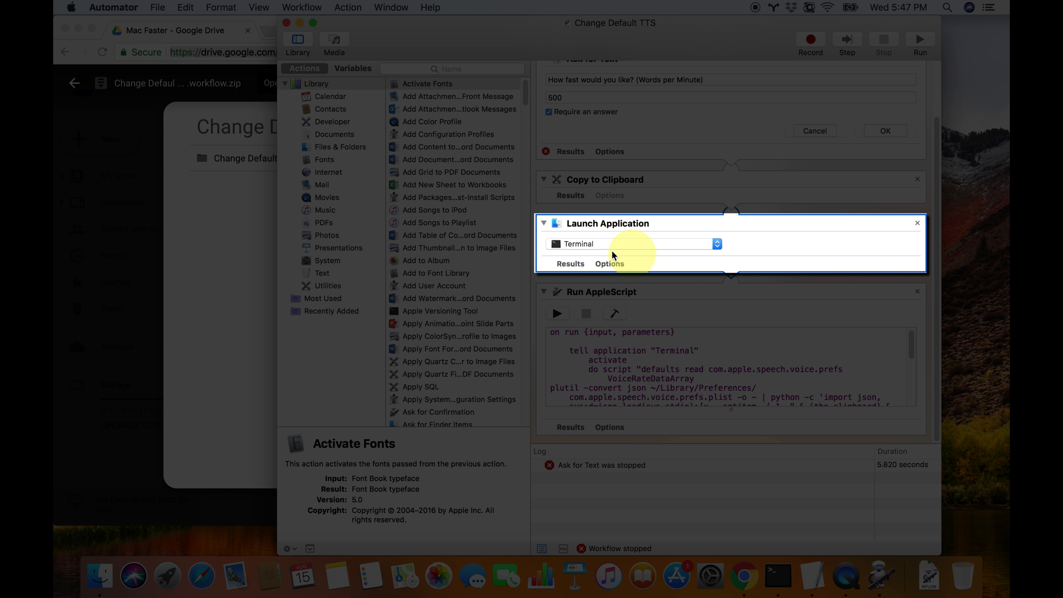
pyautogui.click(765, 566)
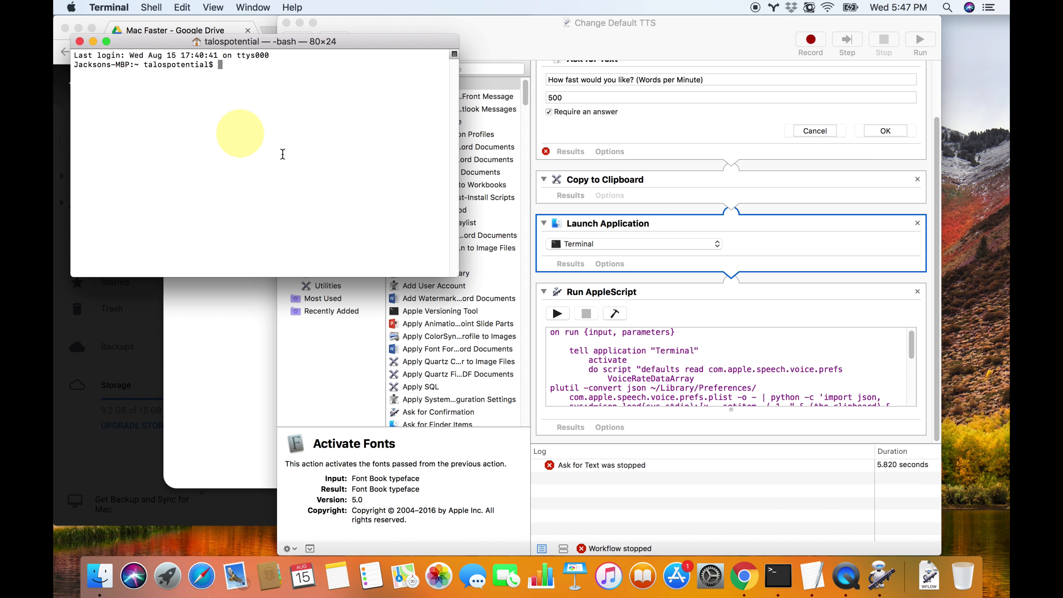
pyautogui.click(686, 291)
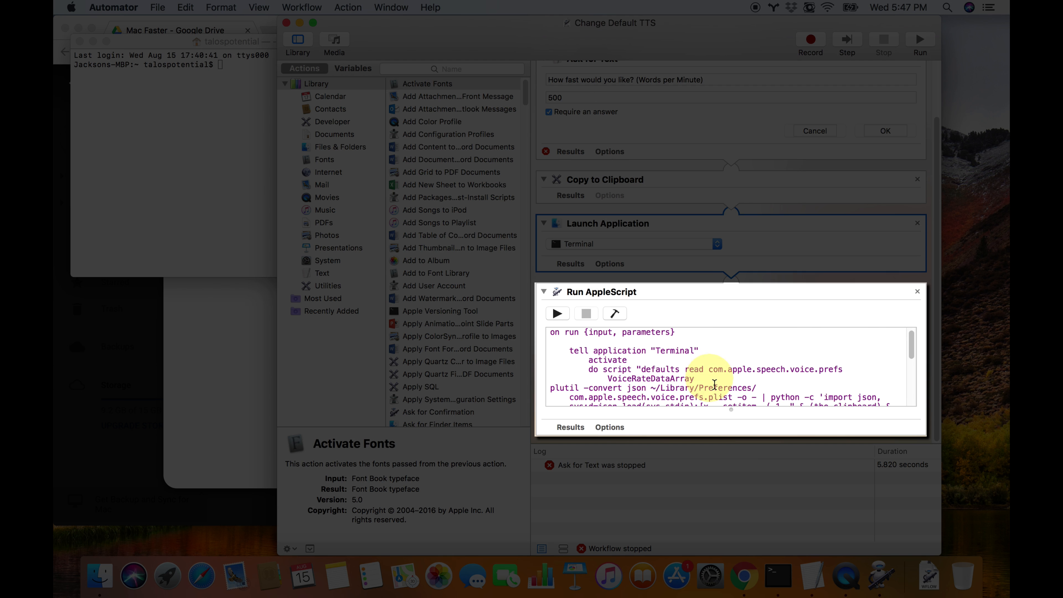
# Enlarge the Run AppleScript code area and widen the Automator window to fit the whole script
pyautogui.moveTo(735, 434); pyautogui.dragTo(741, 569)
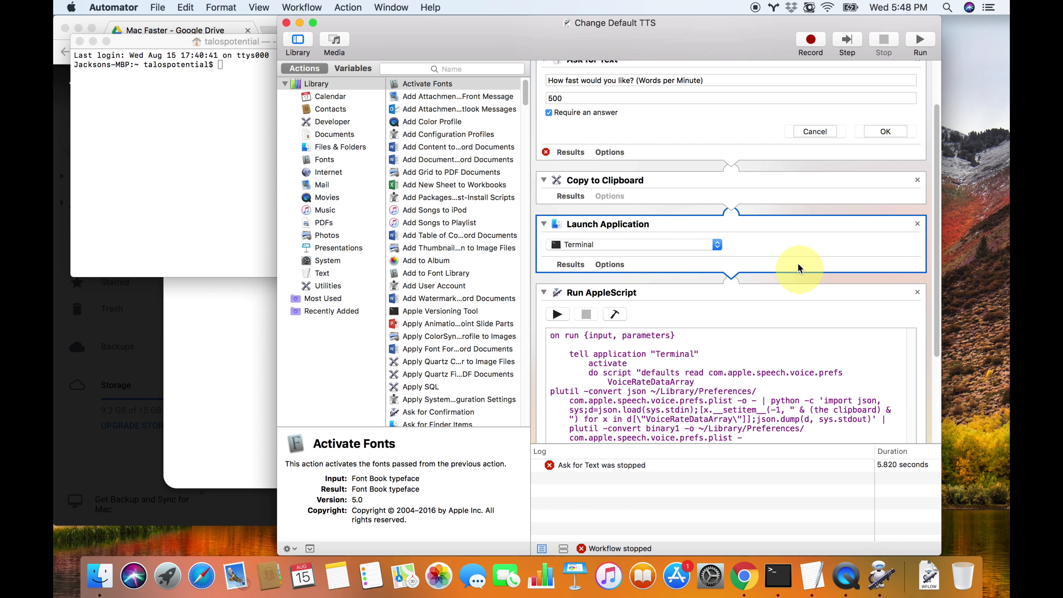
pyautogui.scroll(-3, 800, 259)
pyautogui.scroll(-2, 825, 218)
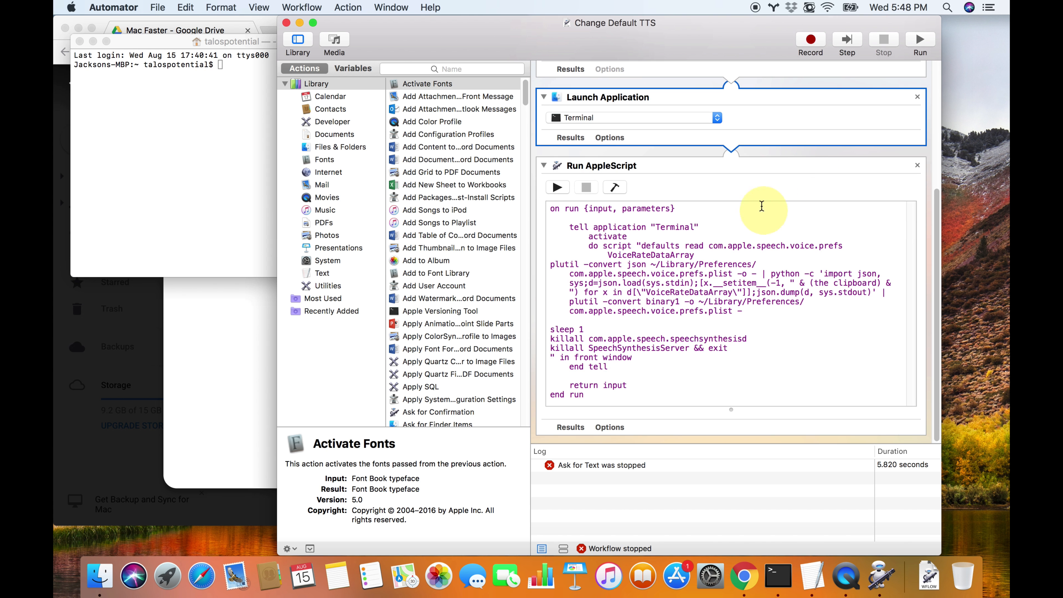
pyautogui.moveTo(277, 325); pyautogui.dragTo(202, 320)
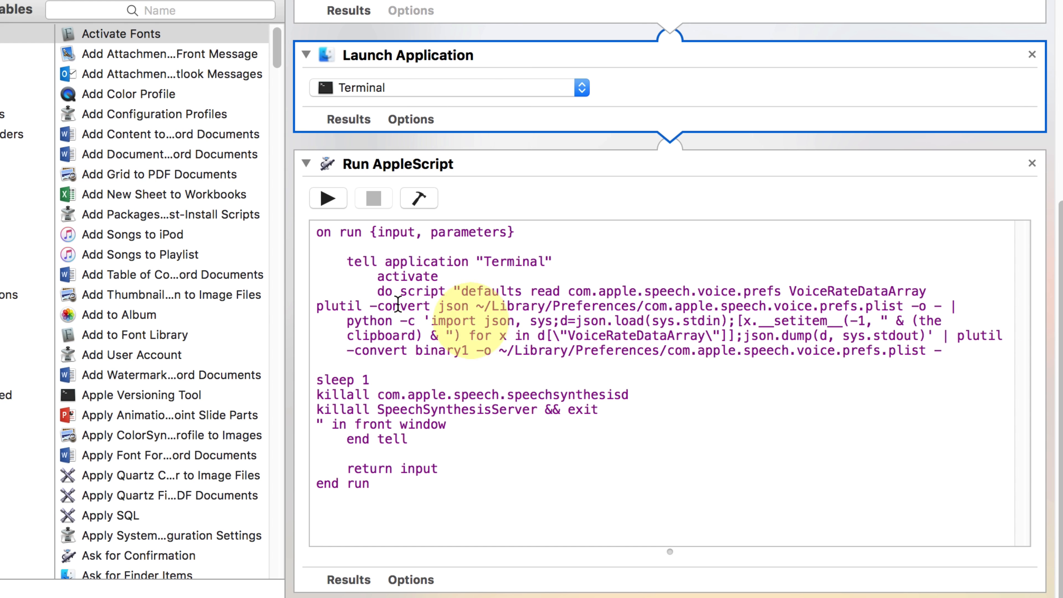
# Examine the do script command and its "& (the clipboard) &" insertion, comparing it with the Ask for Text action
pyautogui.moveTo(392, 293); pyautogui.dragTo(386, 409)
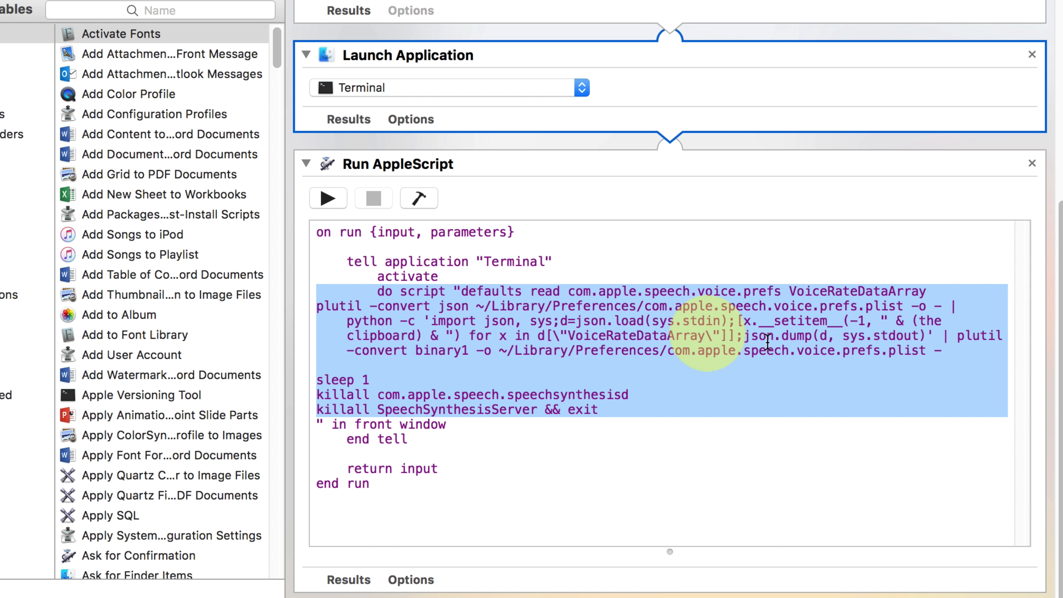
pyautogui.moveTo(921, 321); pyautogui.dragTo(451, 335)
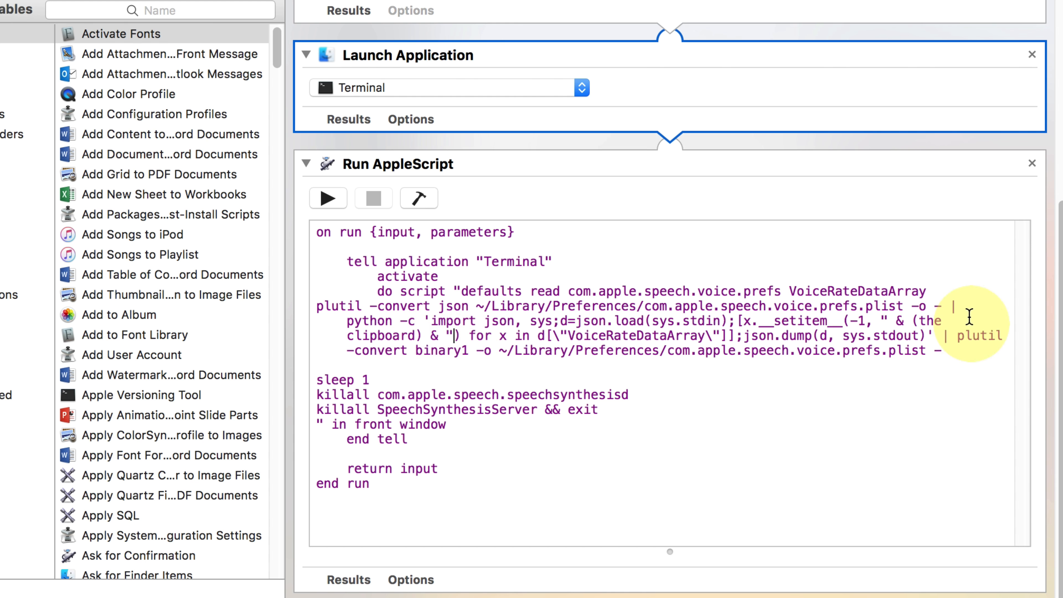
pyautogui.moveTo(895, 320); pyautogui.dragTo(439, 338)
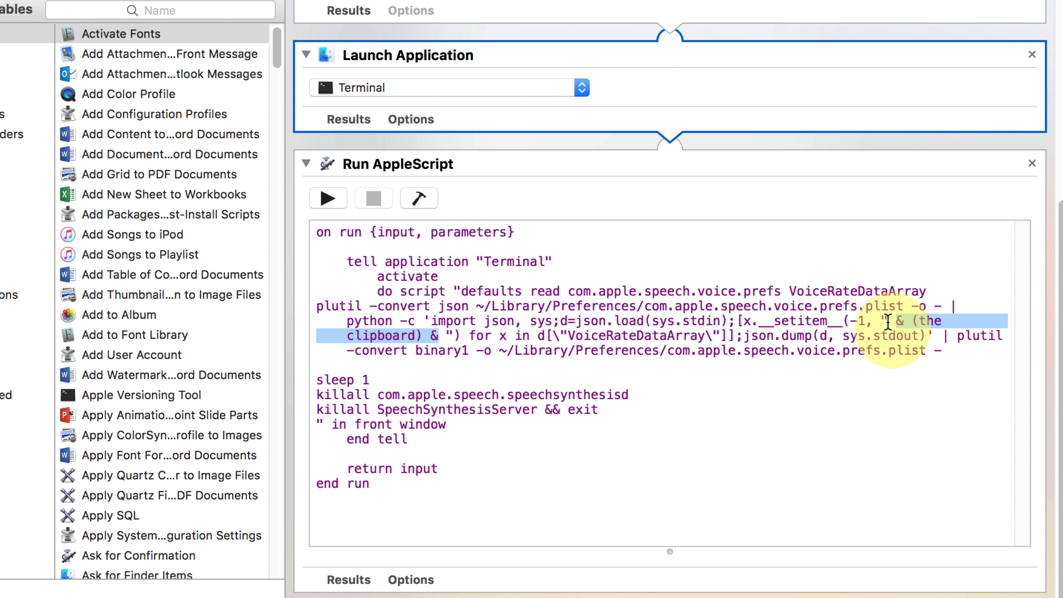
pyautogui.moveTo(882, 321); pyautogui.dragTo(448, 331)
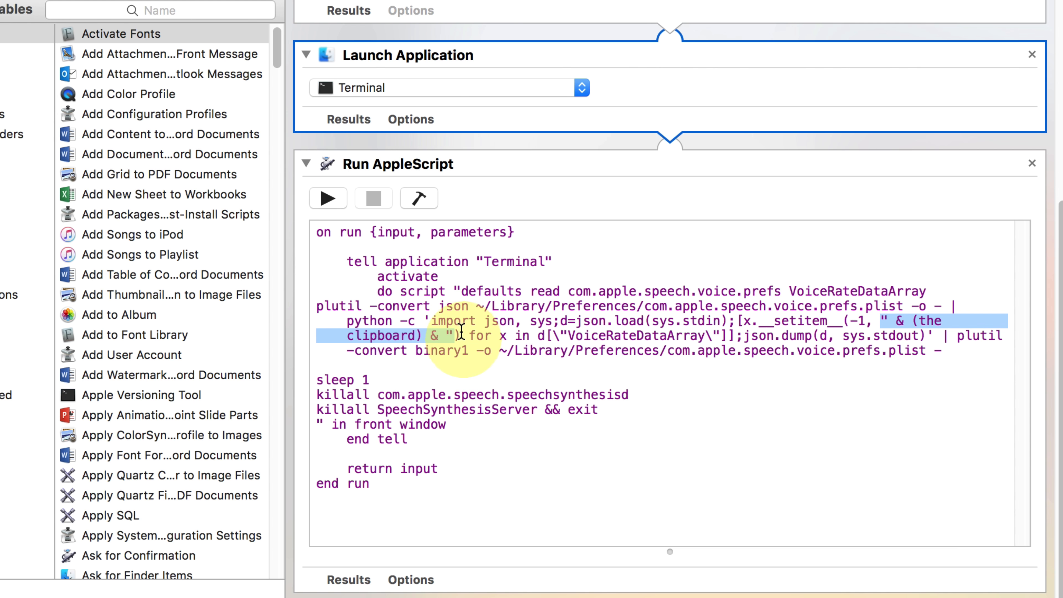
pyautogui.scroll(10, 563, 131)
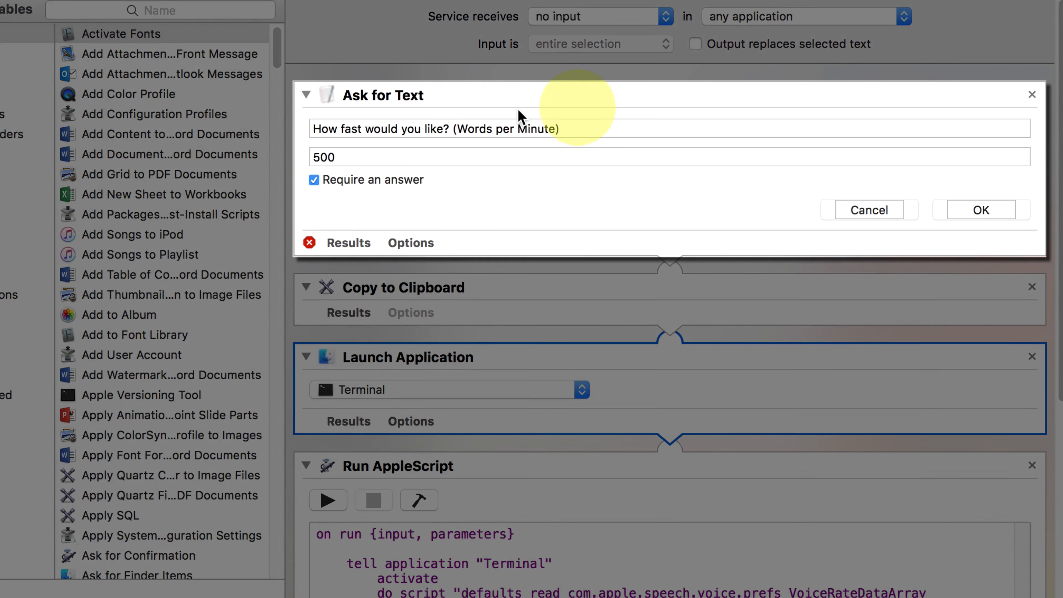
pyautogui.scroll(-10, 546, 186)
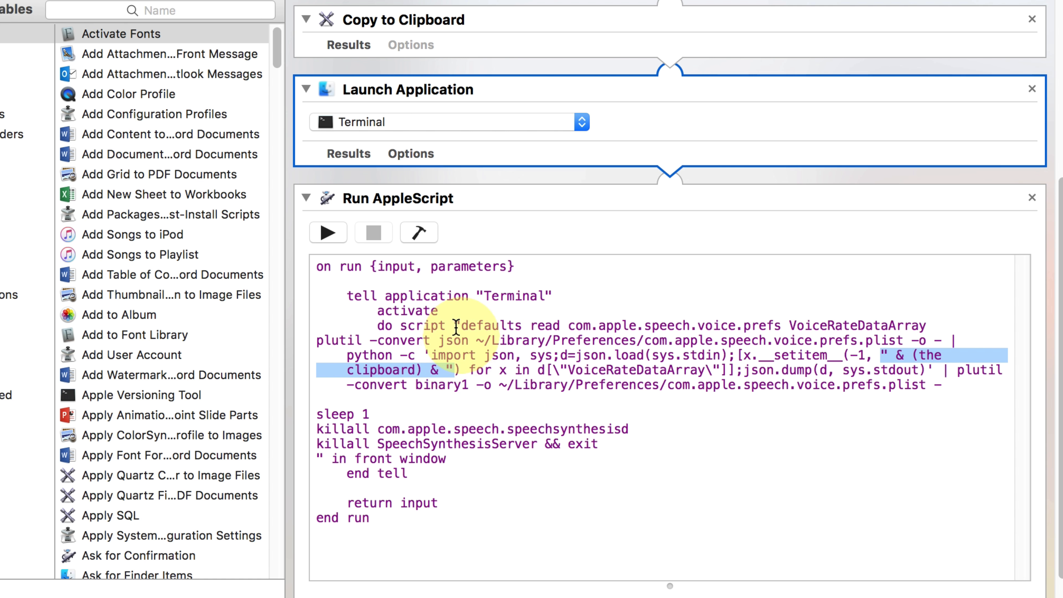
# Examine the sleep 1 line and the two killall lines for speechsynthesisd and SpeechSynthesisServer
pyautogui.tripleClick(357, 414)
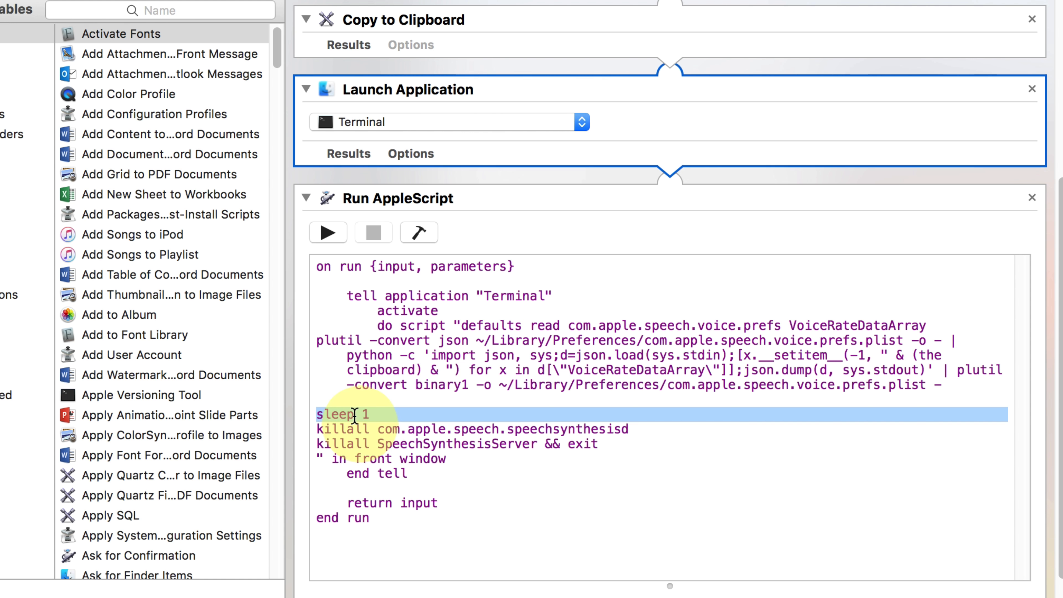
pyautogui.tripleClick(345, 416)
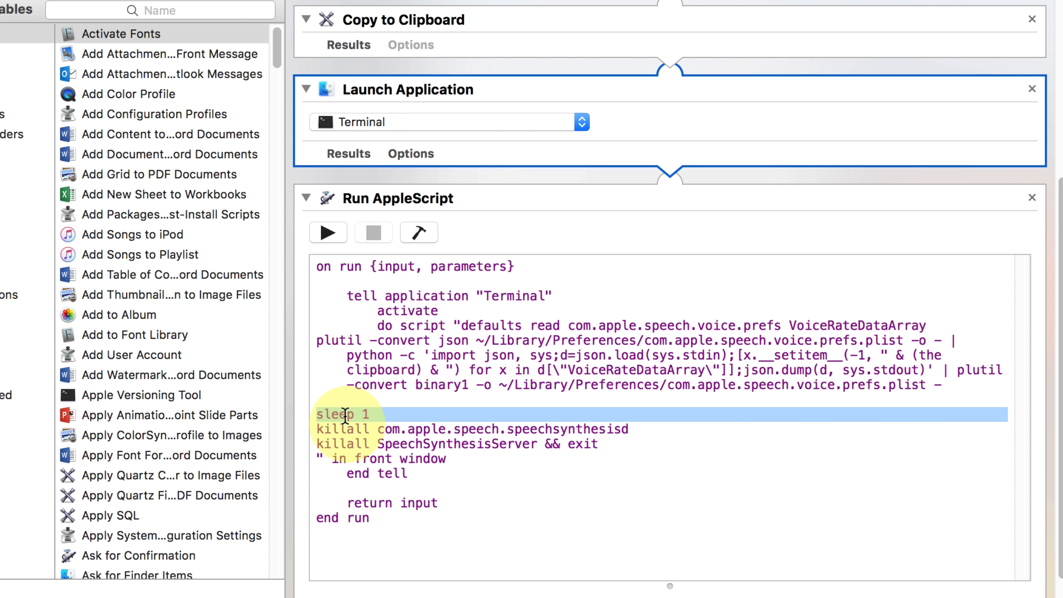
pyautogui.tripleClick(433, 429)
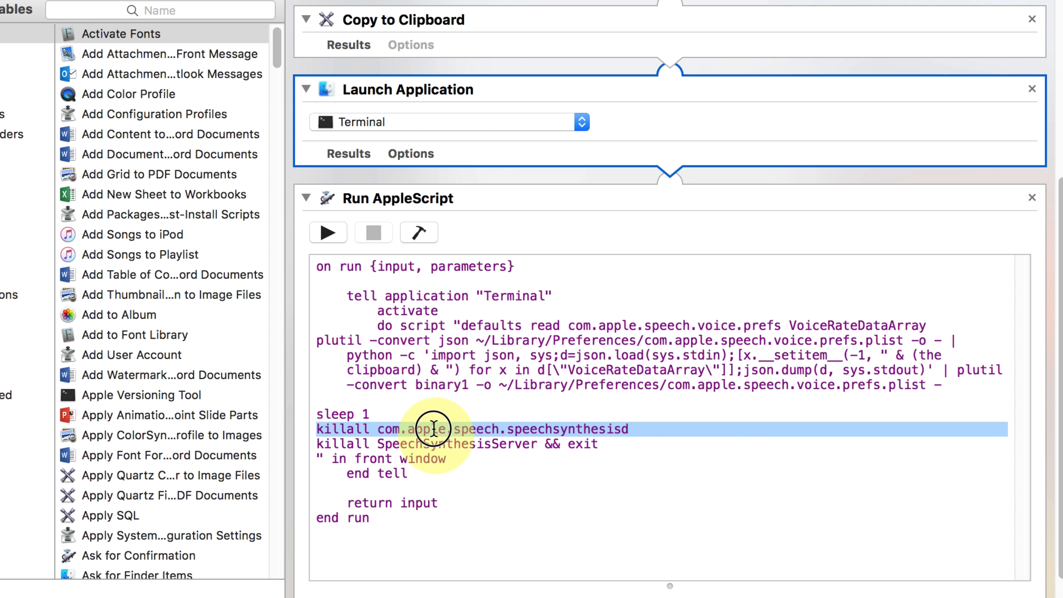
pyautogui.tripleClick(461, 433)
pyautogui.tripleClick(490, 445)
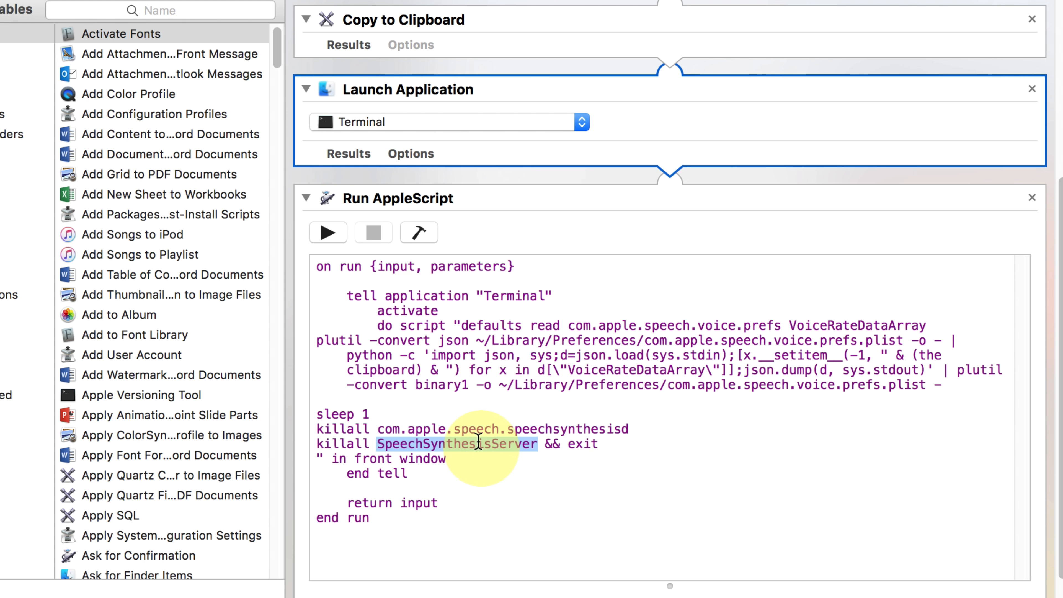
pyautogui.tripleClick(395, 445)
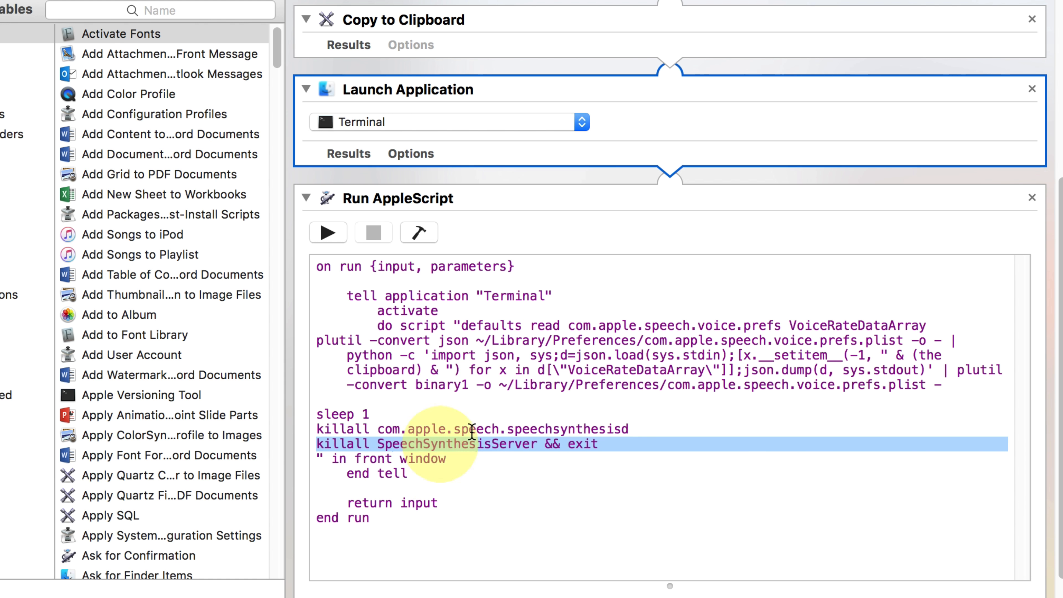
pyautogui.click(507, 425)
pyautogui.tripleClick(508, 431)
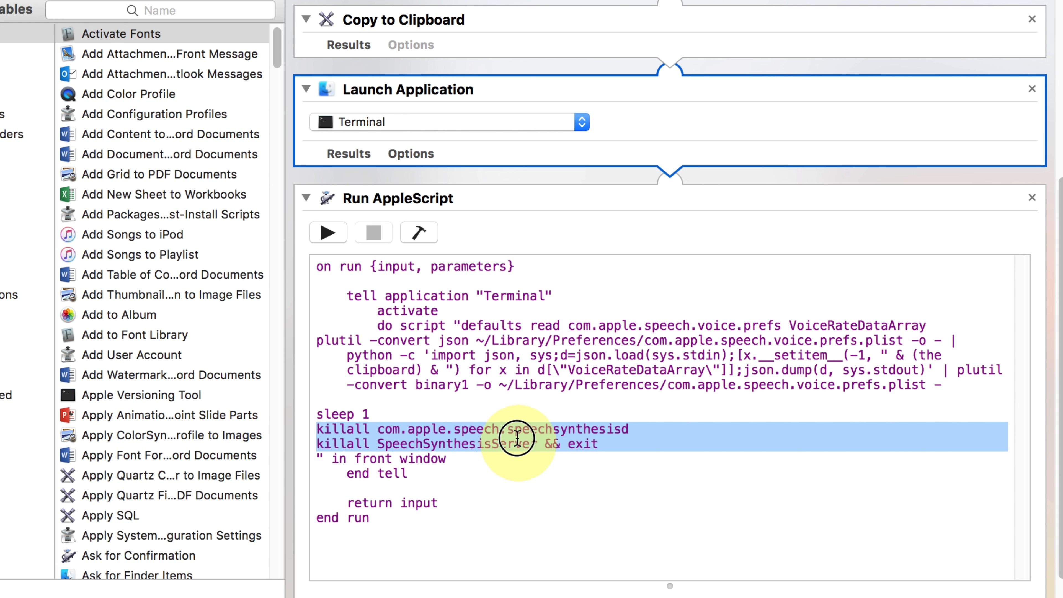
pyautogui.doubleClick(494, 471)
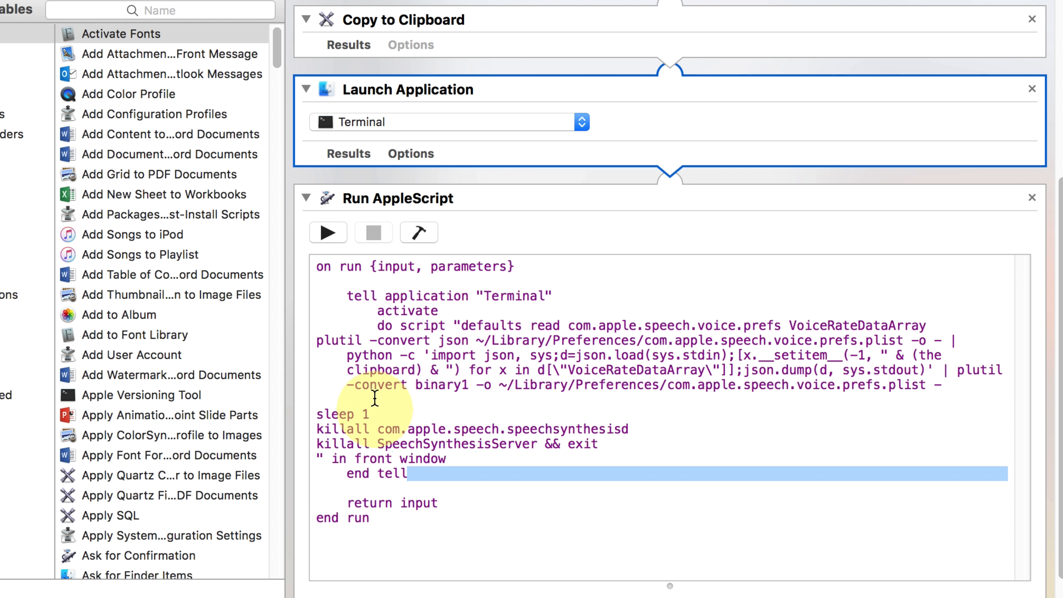
# Highlight the quoted shell commands after do script and compile the AppleScript
pyautogui.moveTo(331, 458); pyautogui.dragTo(332, 296)
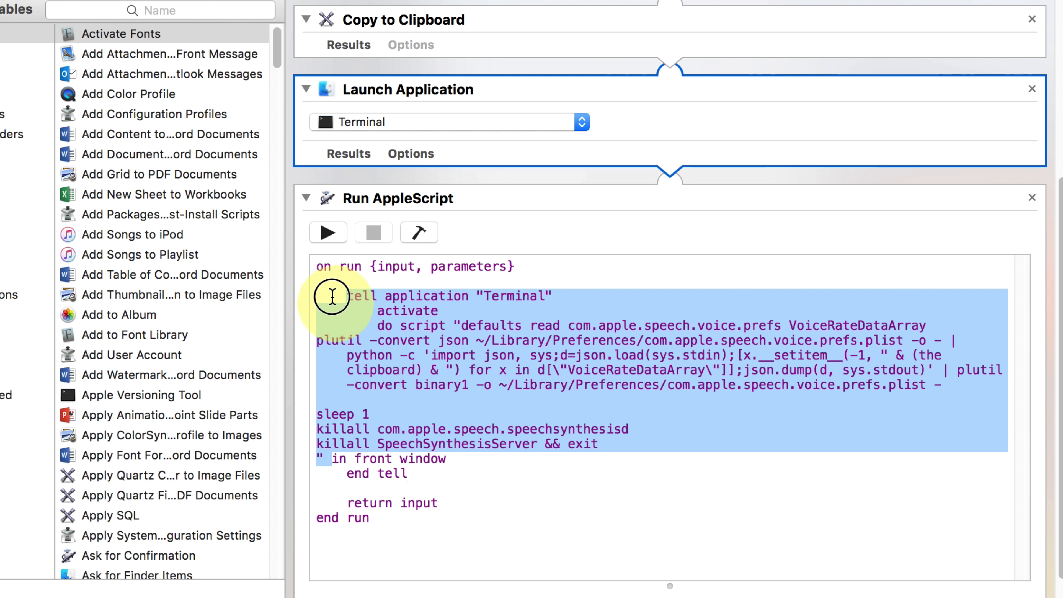
pyautogui.click(373, 337)
pyautogui.moveTo(453, 326); pyautogui.dragTo(325, 460)
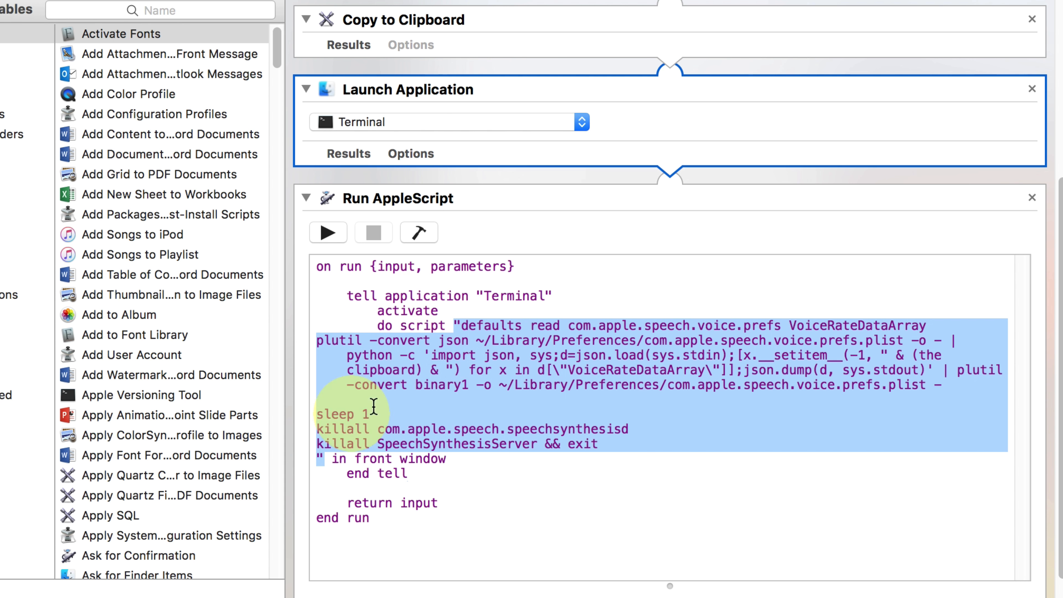
pyautogui.click(418, 233)
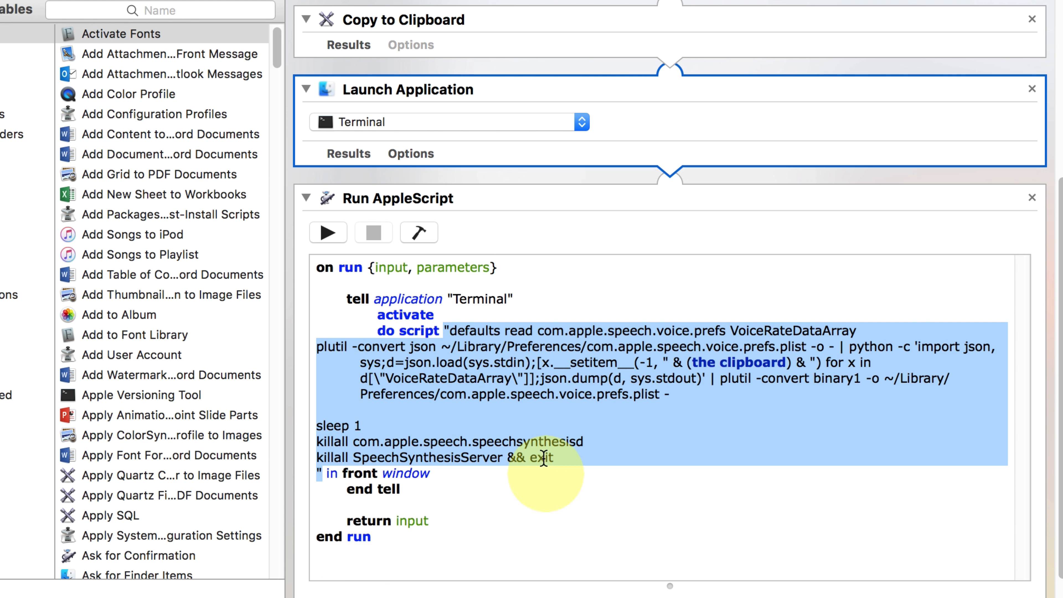
# Examine the tell application "Terminal", activate and do script lines and the closing lines, comparing them with the Terminal window
pyautogui.click(363, 296)
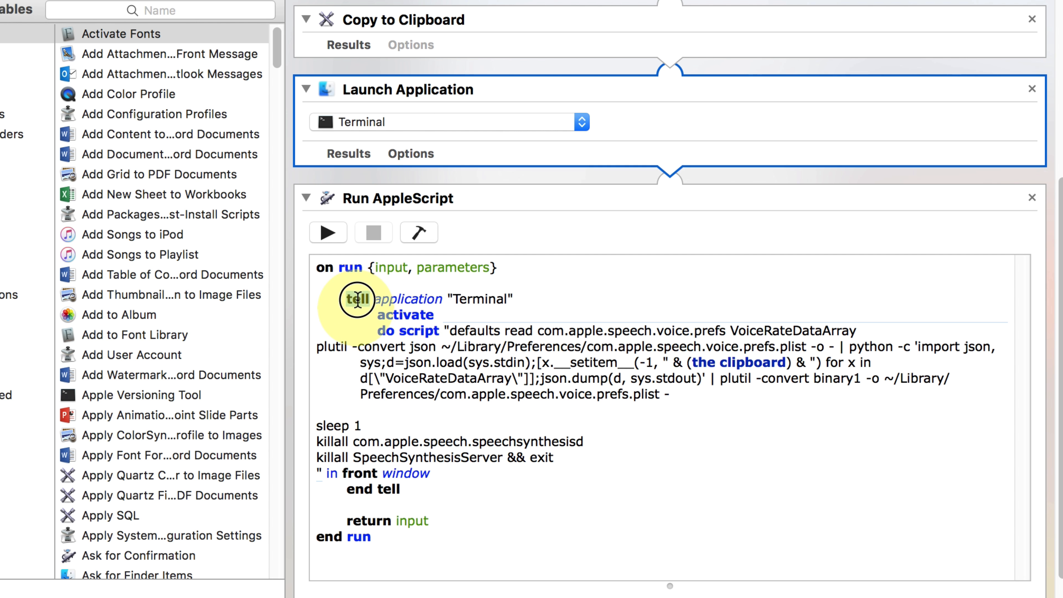
pyautogui.moveTo(358, 300); pyautogui.dragTo(419, 332)
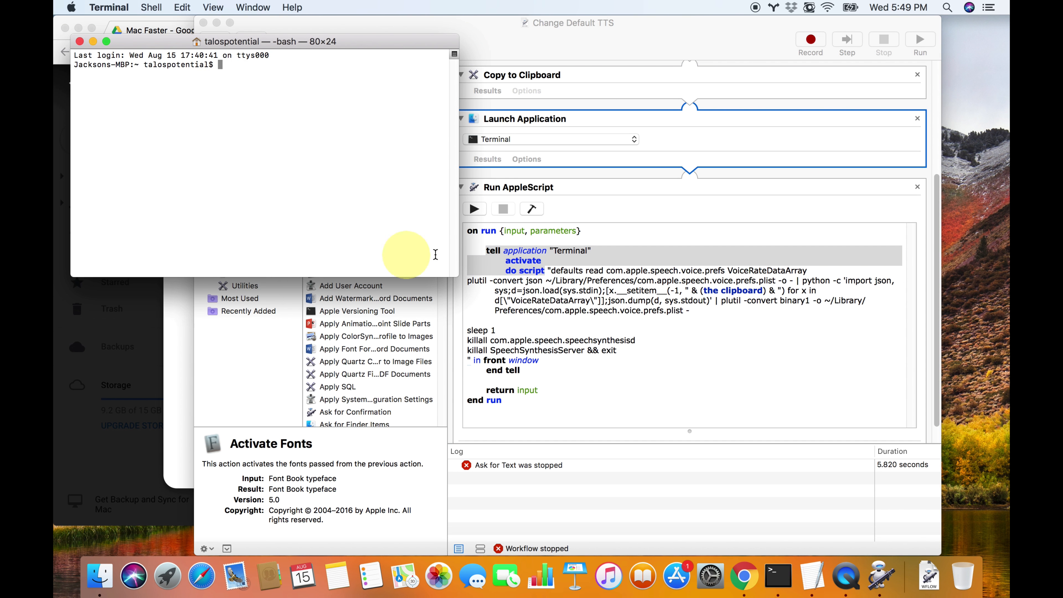
pyautogui.click(500, 252)
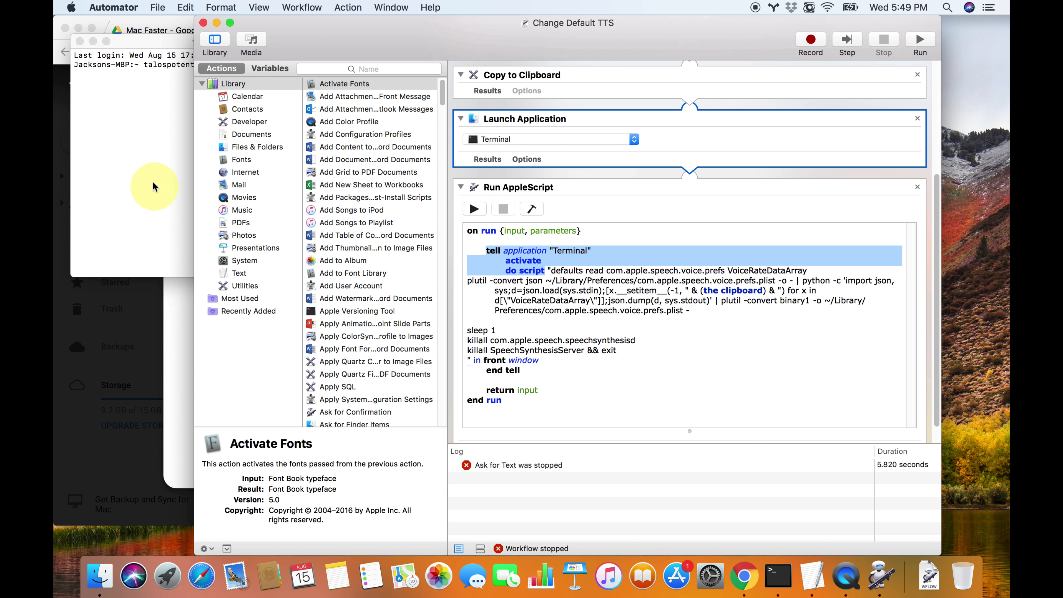
pyautogui.click(154, 186)
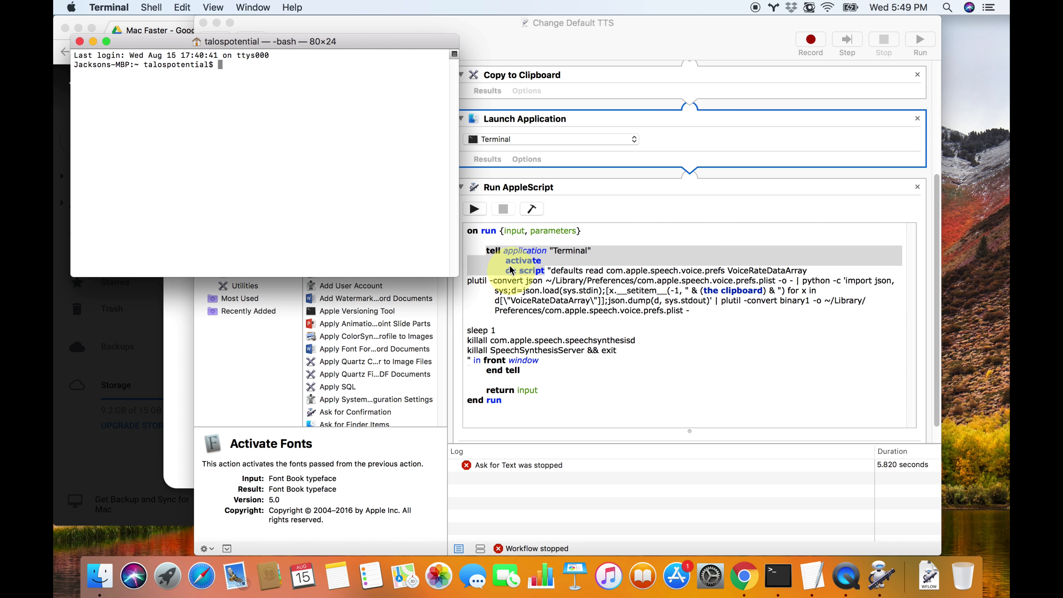
pyautogui.doubleClick(524, 271)
pyautogui.click(159, 173)
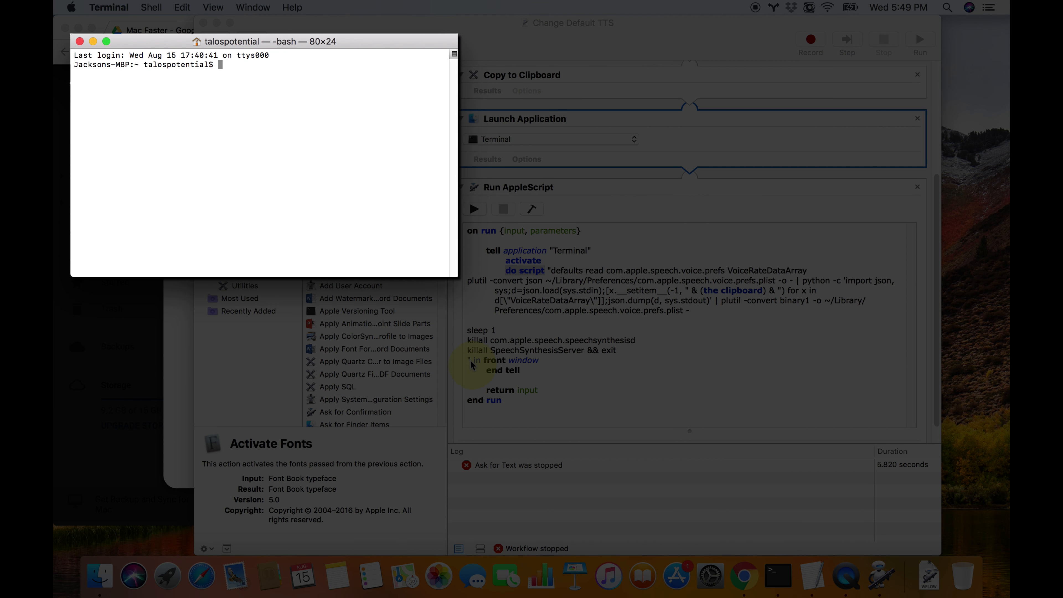
pyautogui.moveTo(471, 361); pyautogui.dragTo(514, 403)
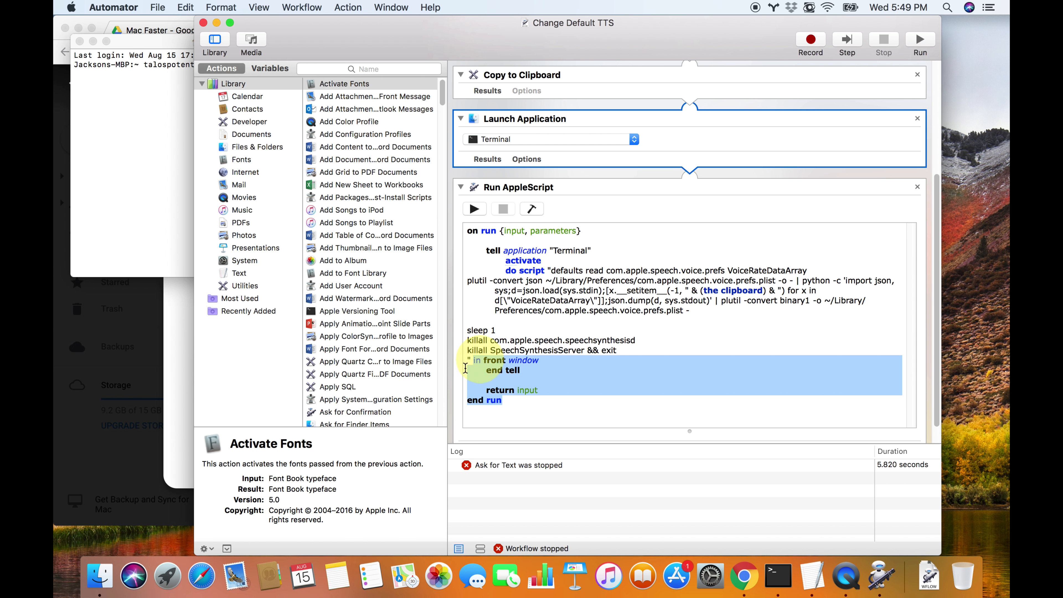
pyautogui.click(157, 169)
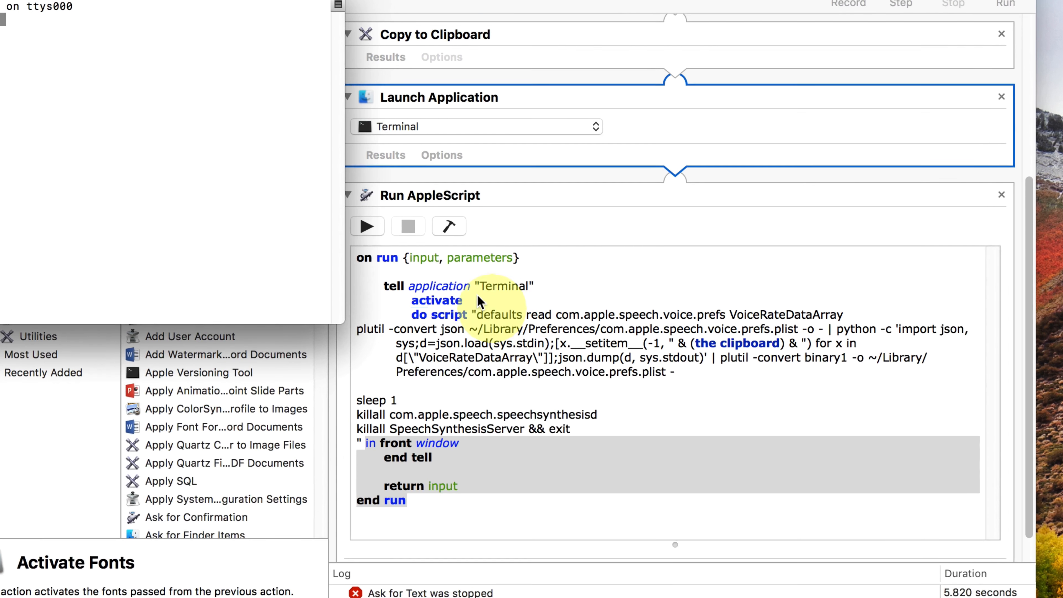
pyautogui.click(550, 258)
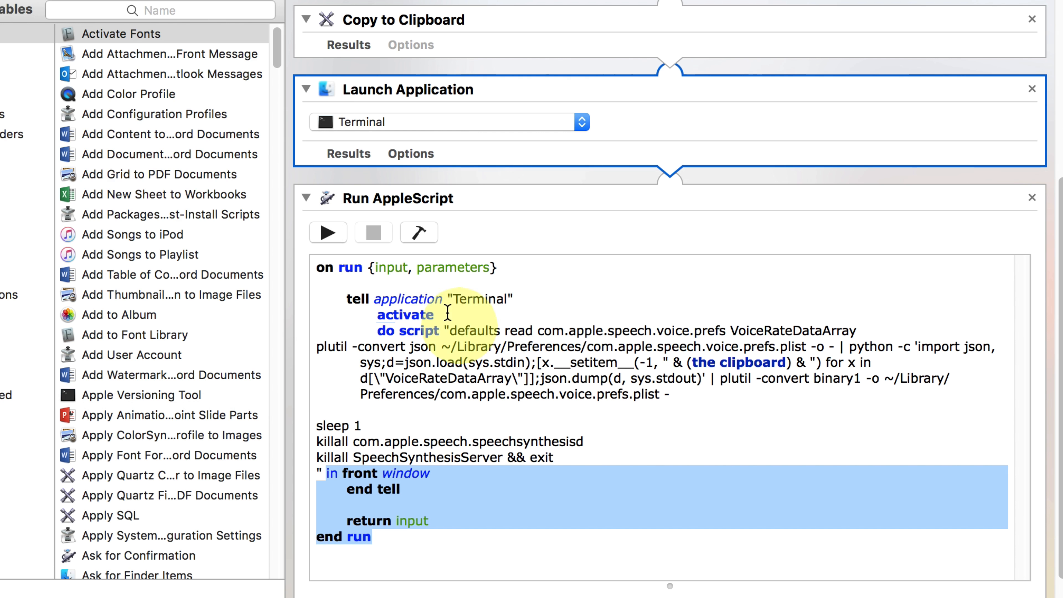
# Review the workflow from Ask for Text to Run AppleScript, switch to Terminal for a look, and return to Automator
pyautogui.click(577, 234)
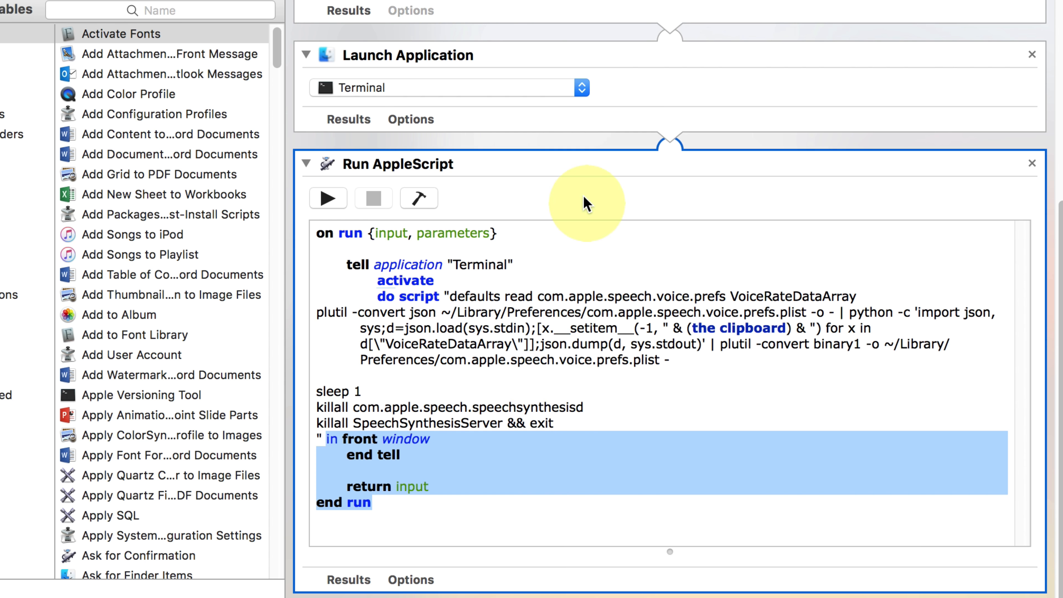
pyautogui.scroll(10, 586, 205)
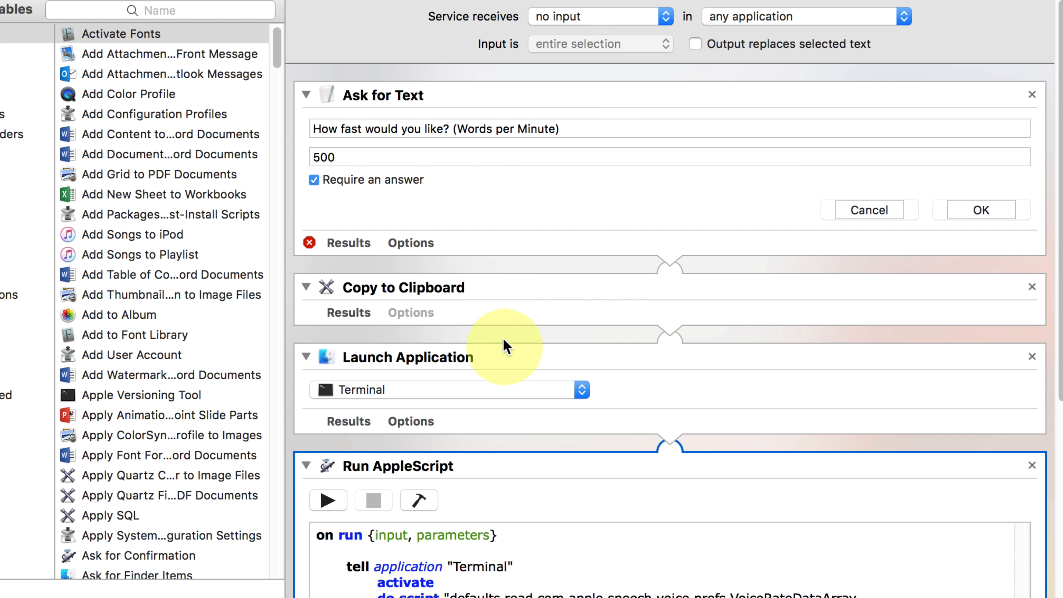
pyautogui.scroll(-10, 498, 356)
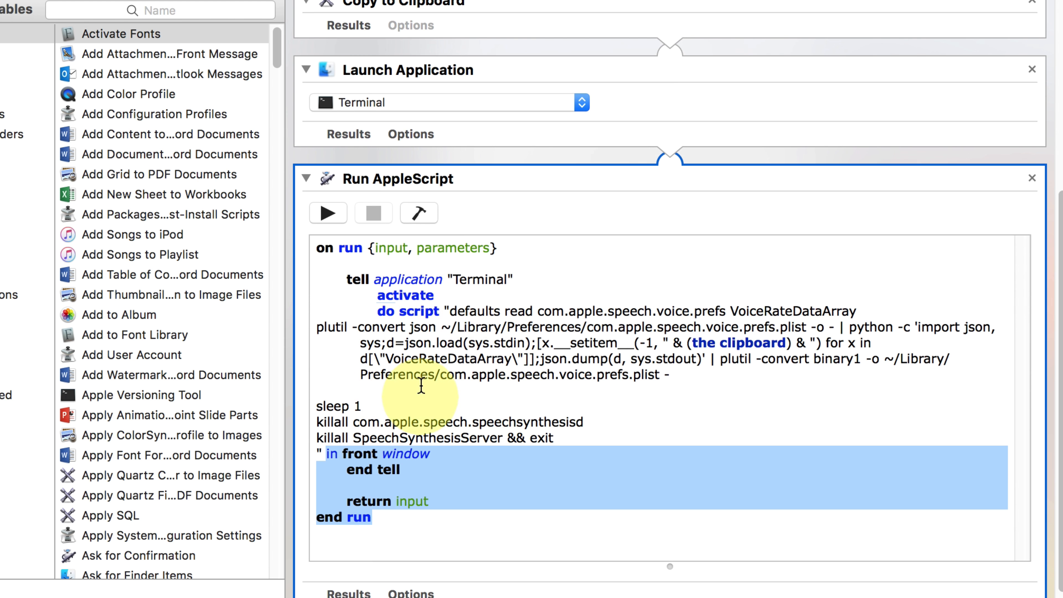
pyautogui.press('super+Tab')
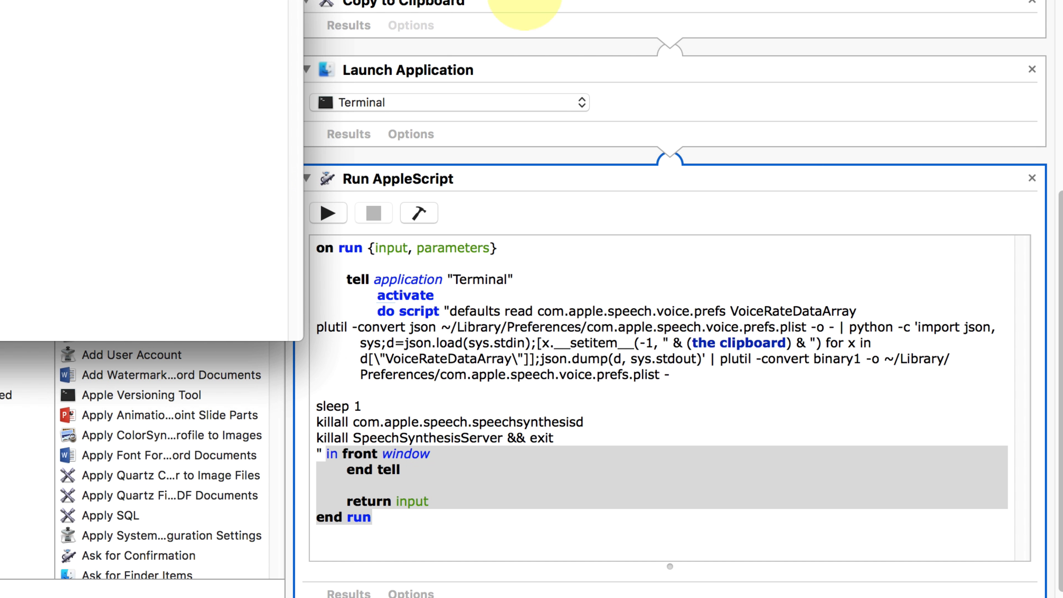
pyautogui.click(587, 299)
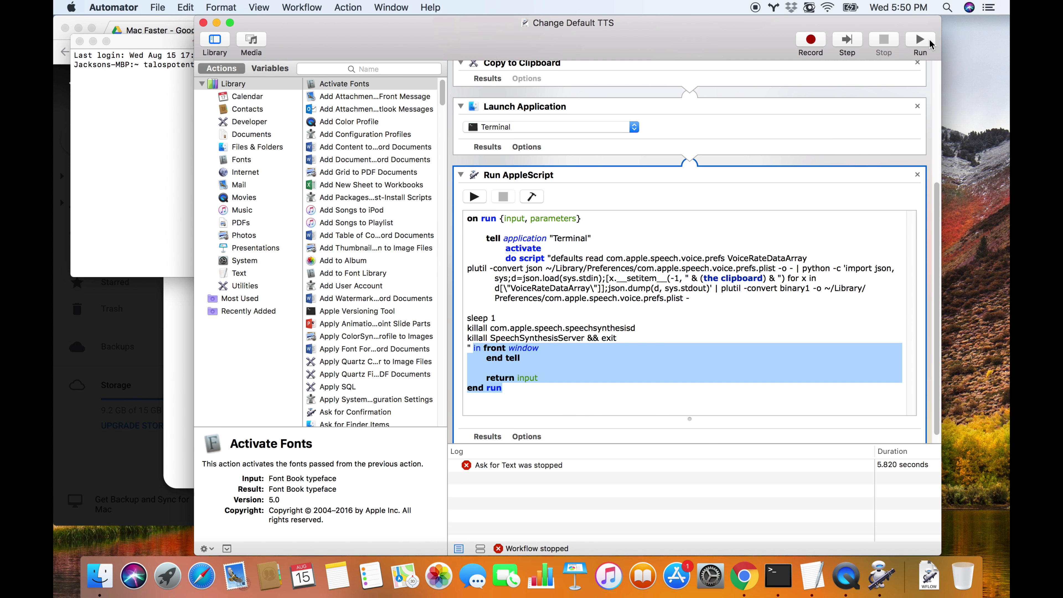
# Run the workflow with a rate of 600 words per minute and close the finished Terminal window
pyautogui.click(923, 41)
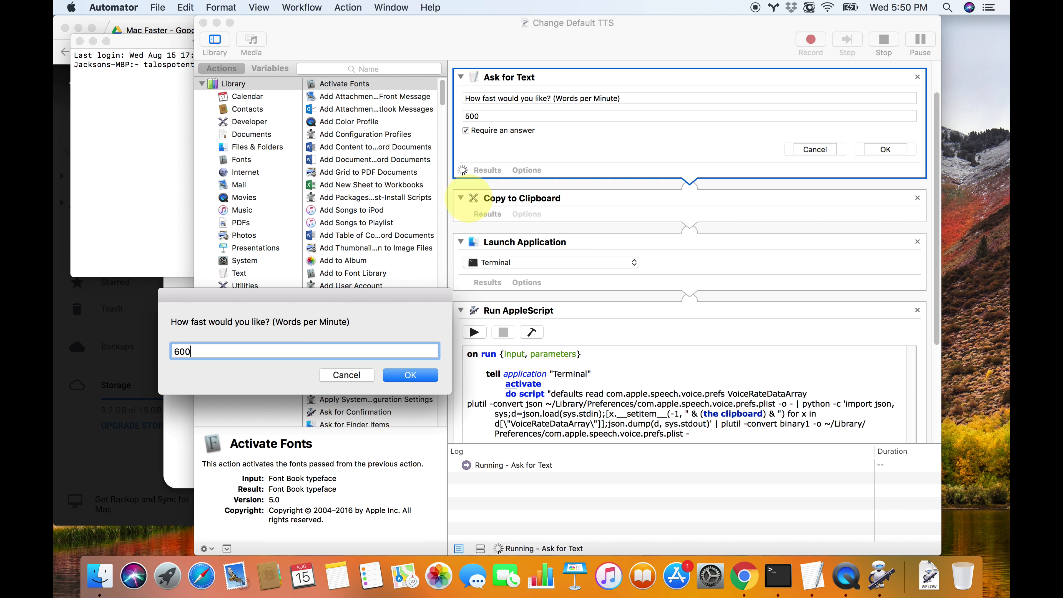
pyautogui.press('Return')
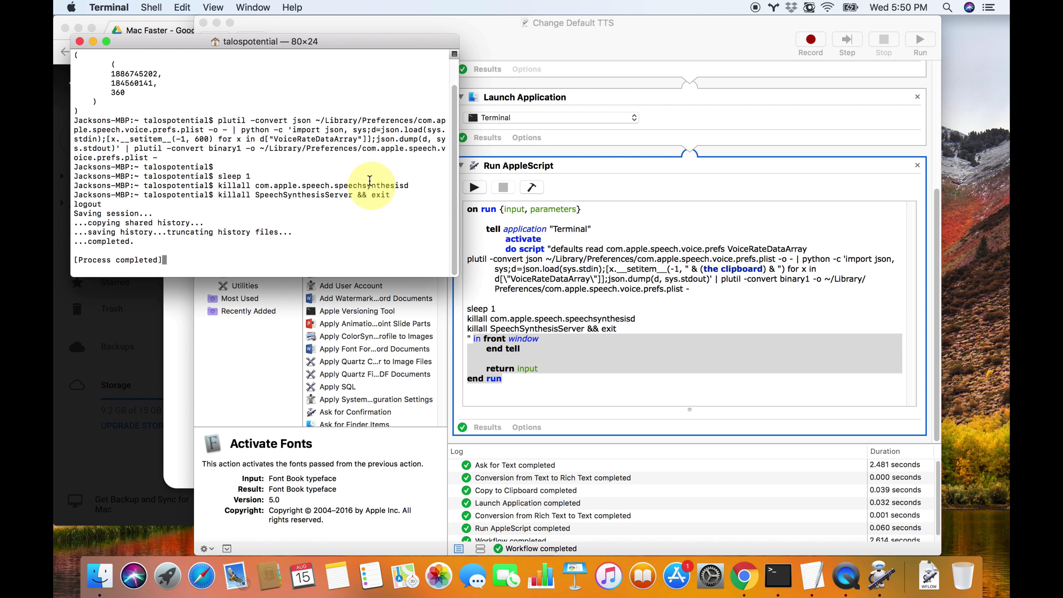
pyautogui.click(80, 41)
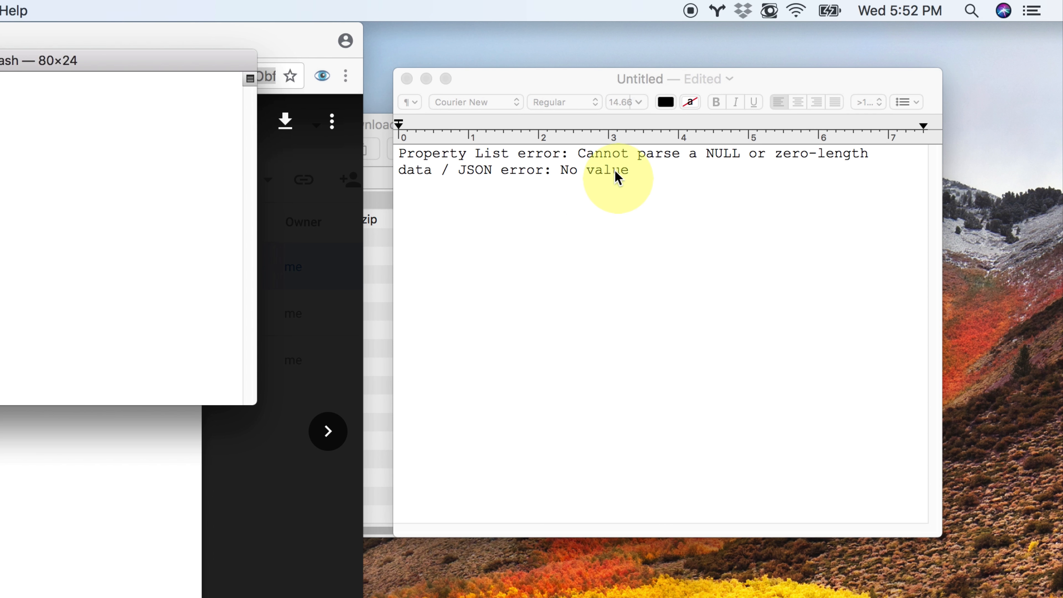
# Highlight the Property List error text and the JSON error portion in the TextEdit document
pyautogui.tripleClick(704, 118)
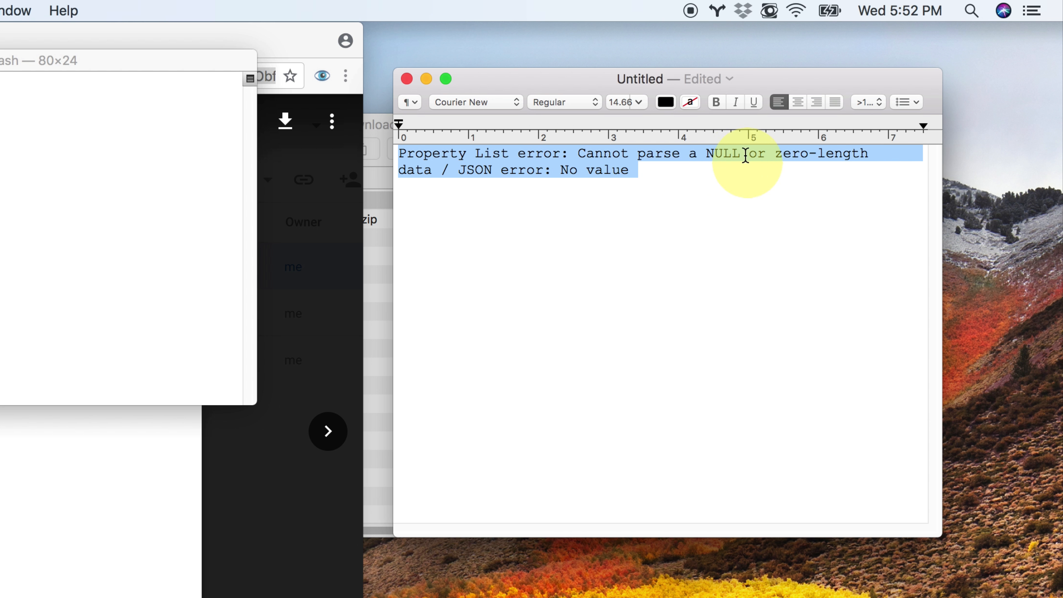
pyautogui.moveTo(458, 170); pyautogui.dragTo(551, 170)
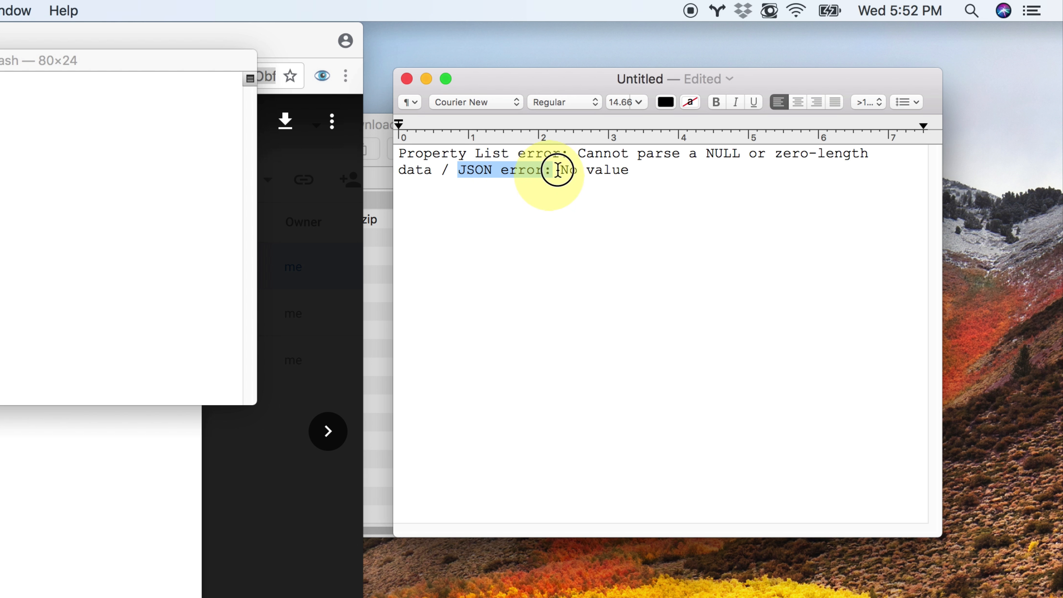
pyautogui.click(628, 172)
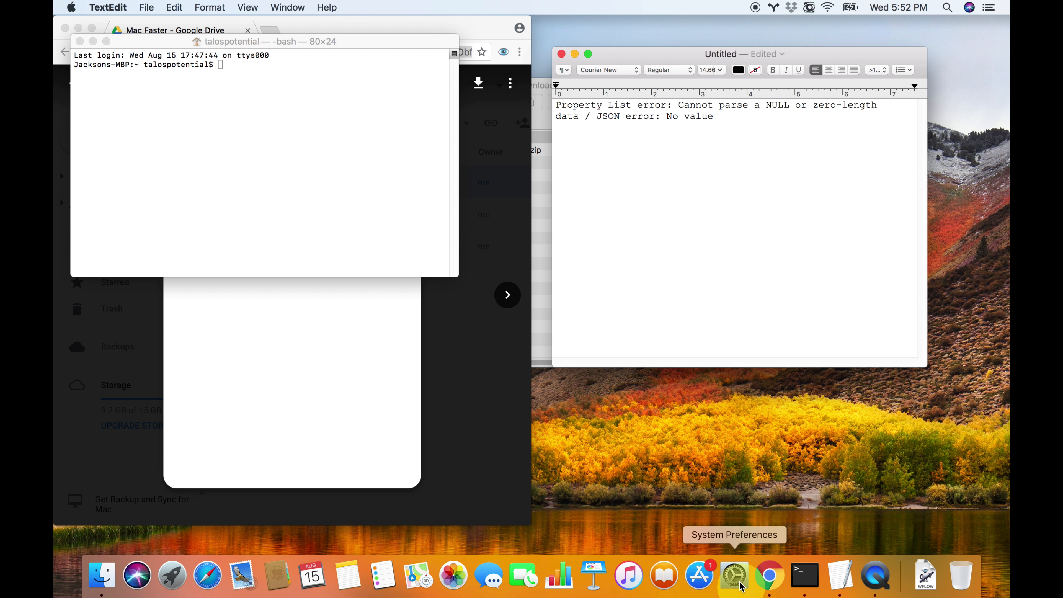
# Find the Speech settings in System Preferences by searching "spee", set the Speaking Rate to Fast and play a sample
pyautogui.click(717, 561)
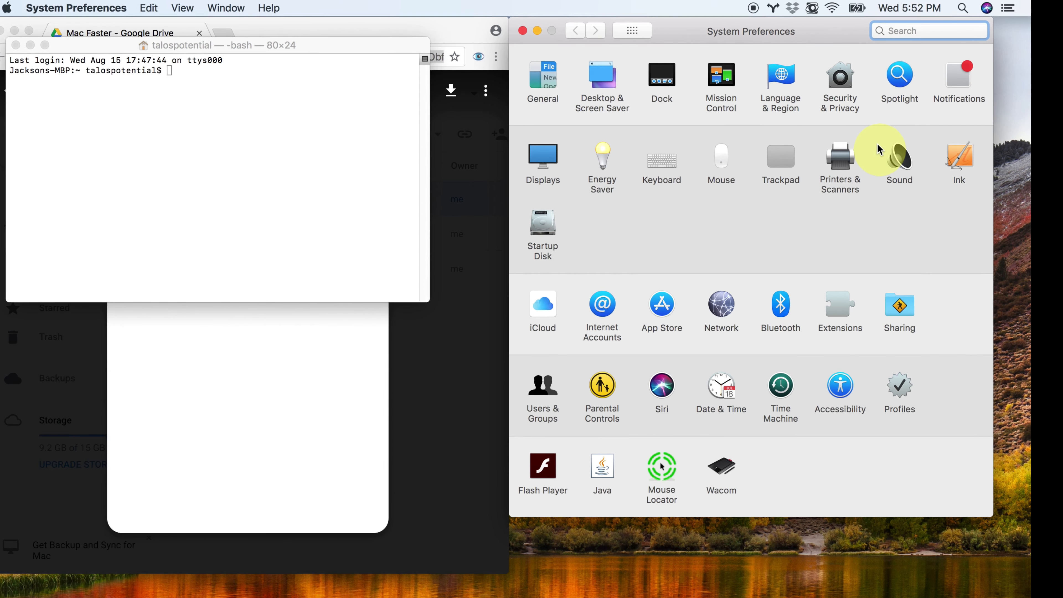
pyautogui.write('spee')
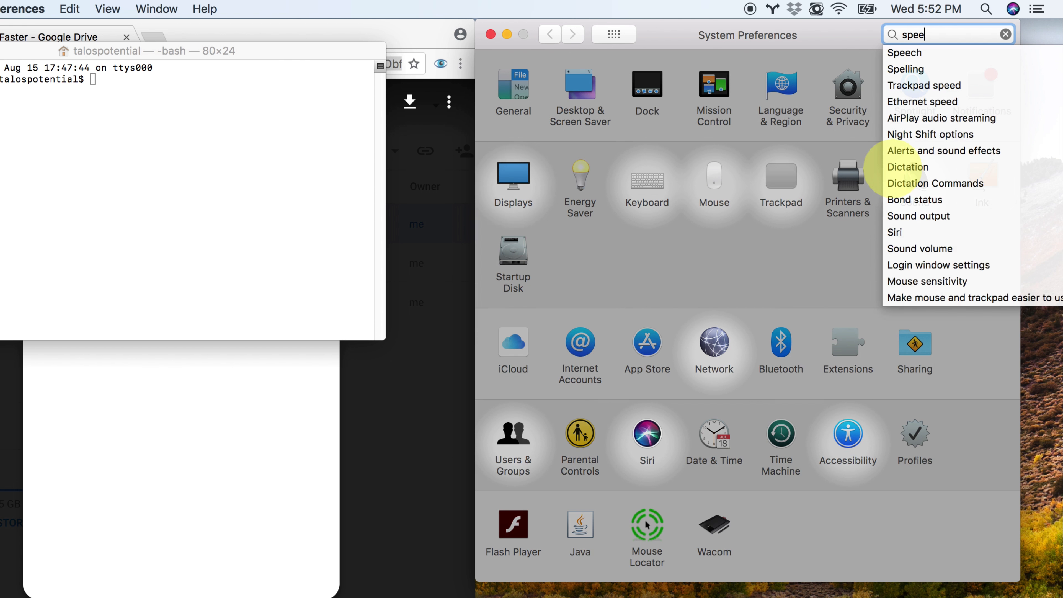
pyautogui.press('Return')
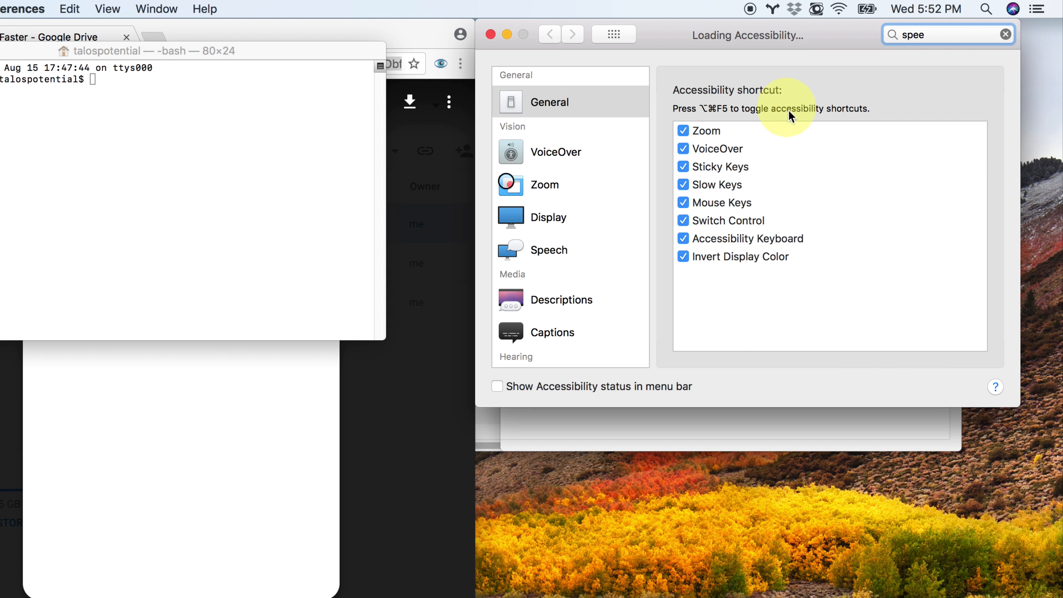
pyautogui.moveTo(888, 127); pyautogui.dragTo(913, 126)
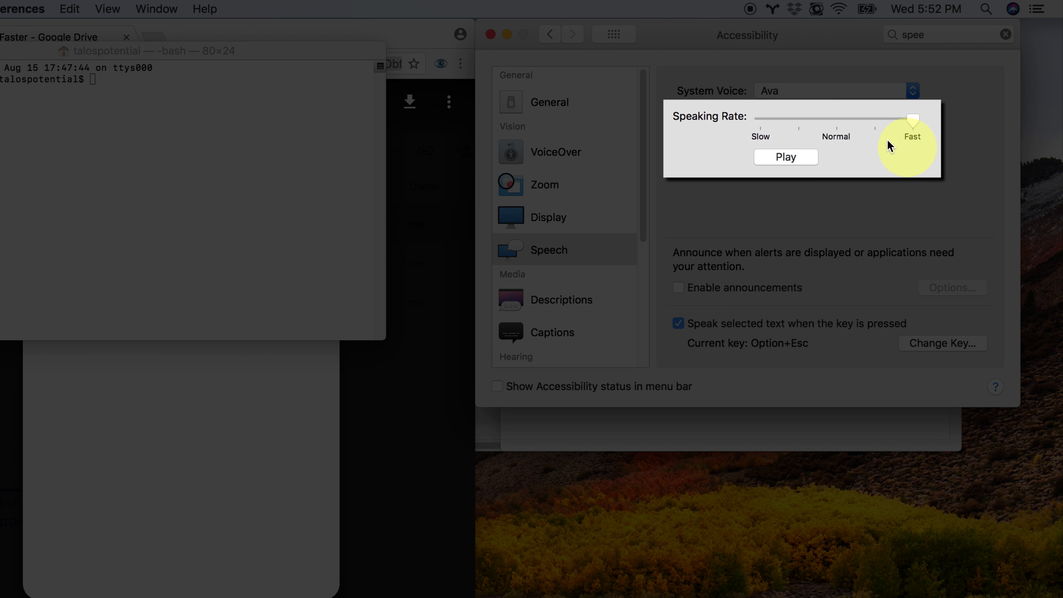
pyautogui.click(789, 158)
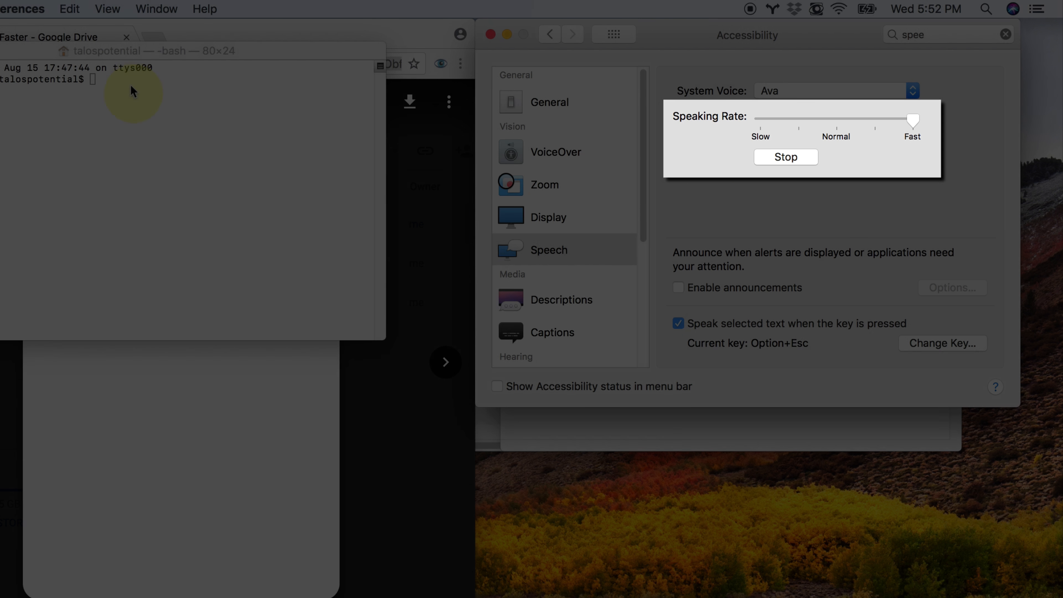
# Examine the Terminal prompt and the Fast end of the Speaking Rate slider, going back and forth between the two windows
pyautogui.tripleClick(126, 79)
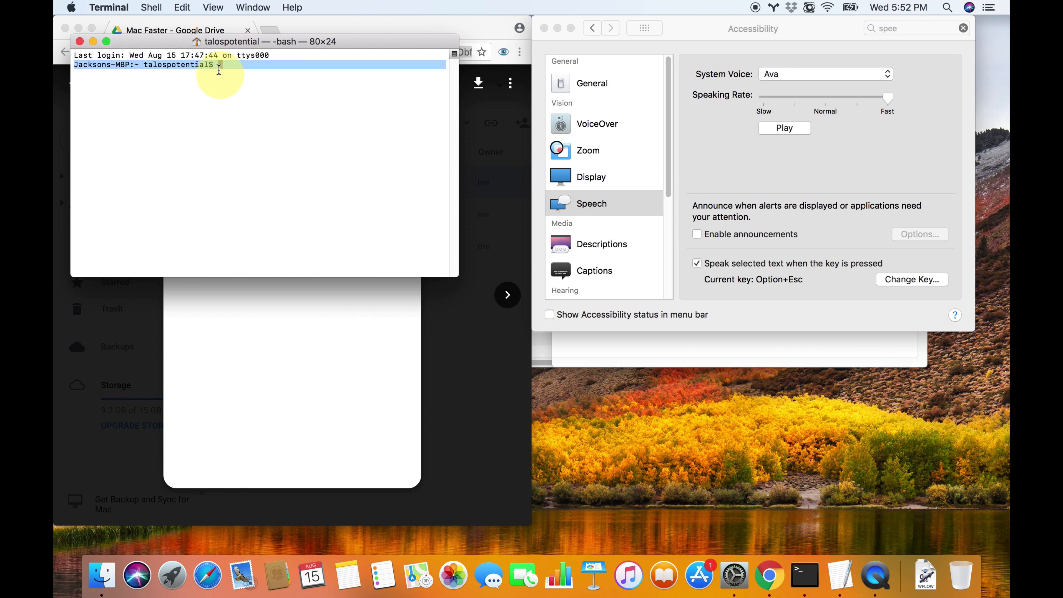
pyautogui.click(303, 105)
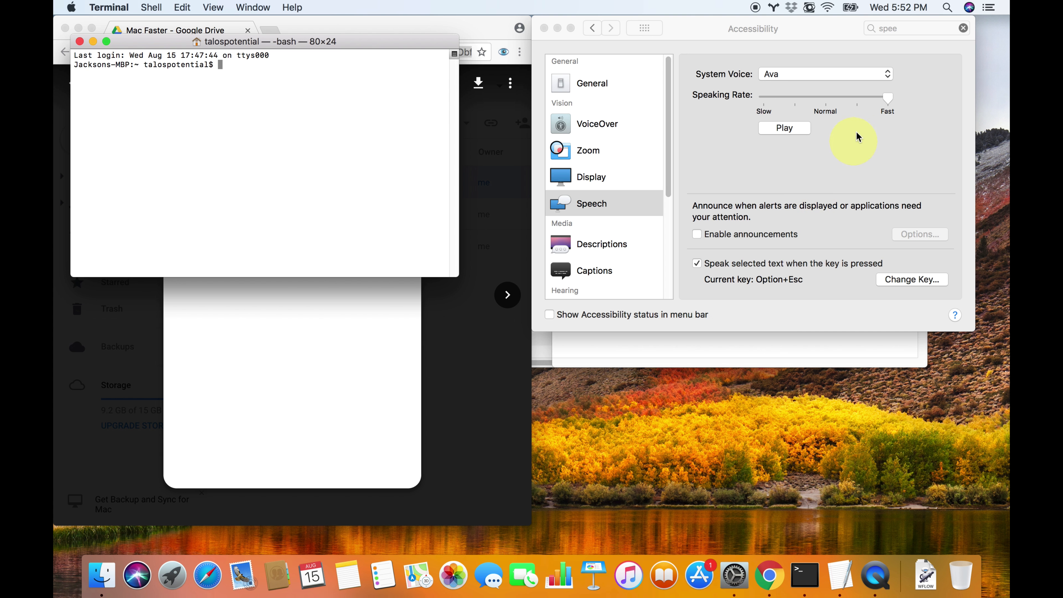
pyautogui.click(878, 95)
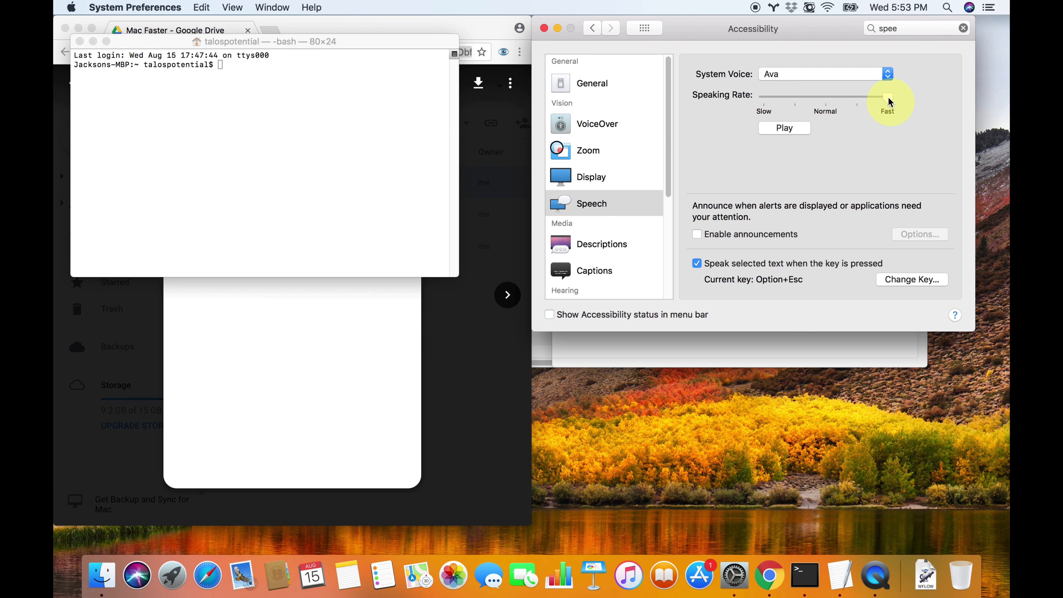
pyautogui.click(254, 176)
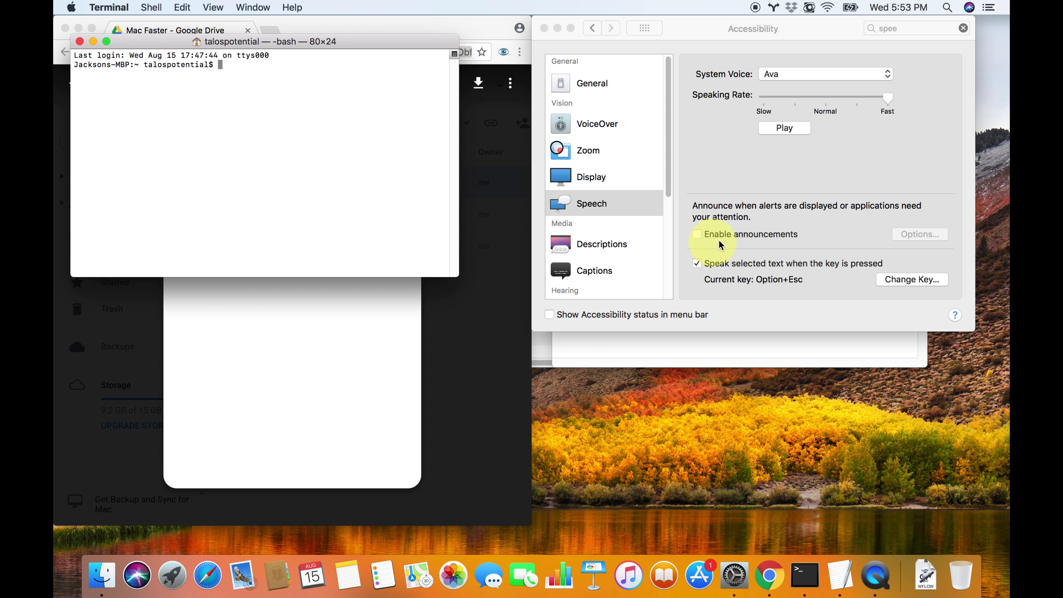
pyautogui.click(879, 102)
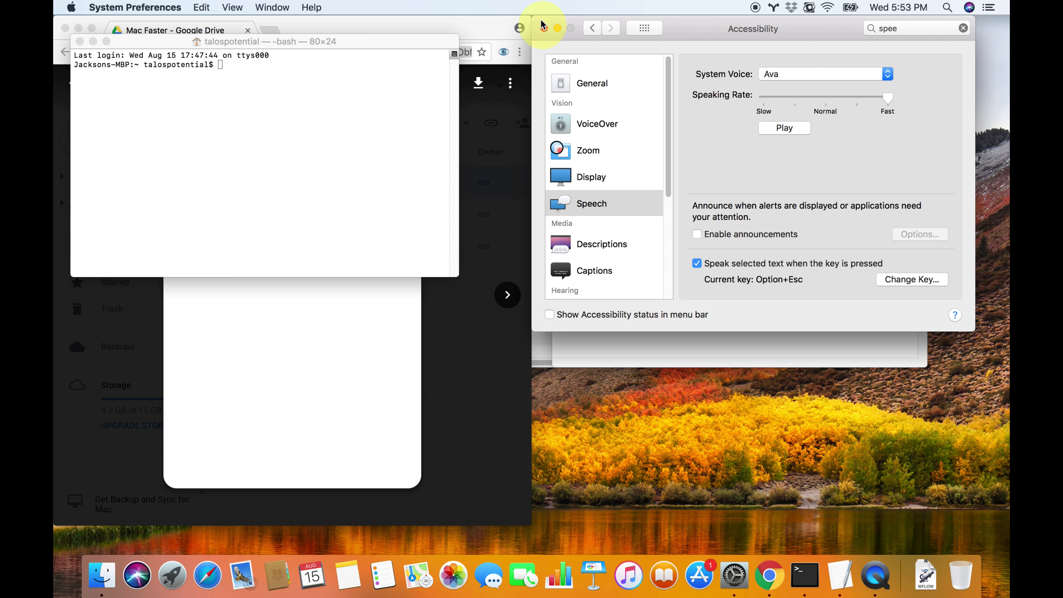
# Run the Change Default TTS service from System Preferences with a rate of 720 words per minute
pyautogui.click(135, 7)
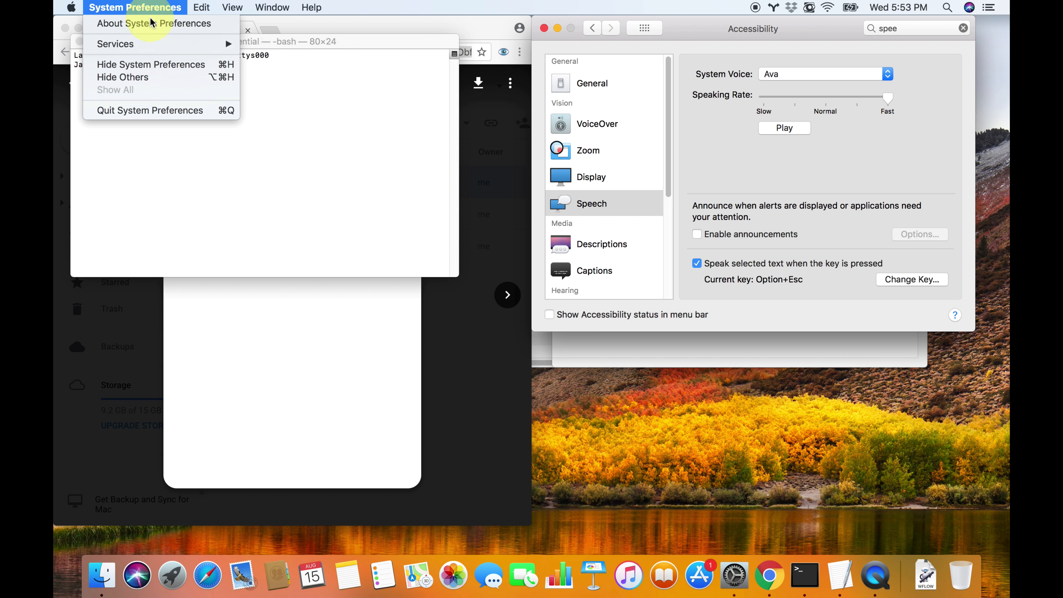
pyautogui.moveTo(164, 44)
pyautogui.click(314, 46)
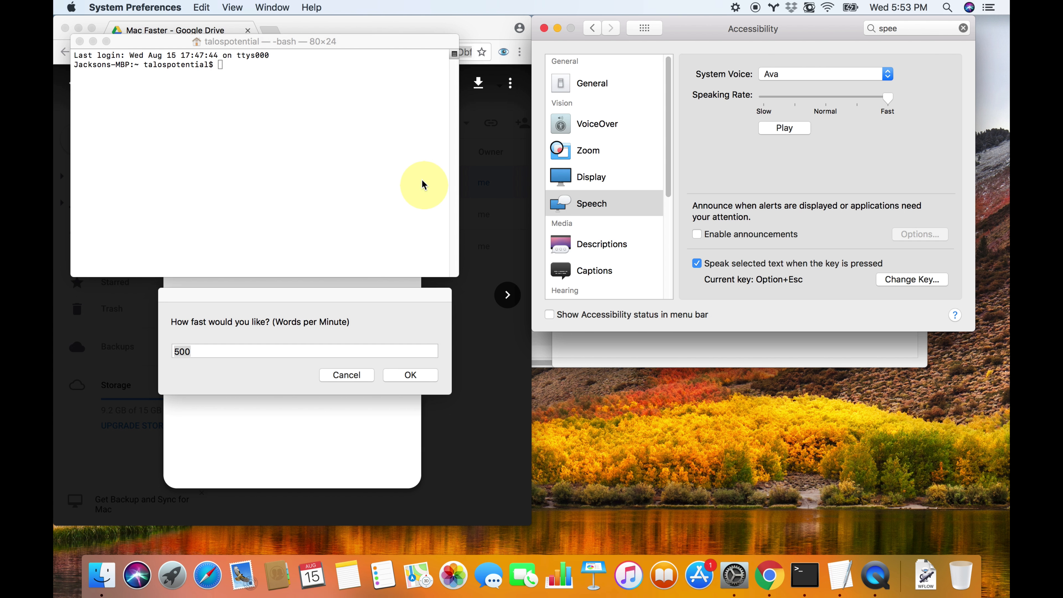
pyautogui.click(367, 331)
pyautogui.write('720')
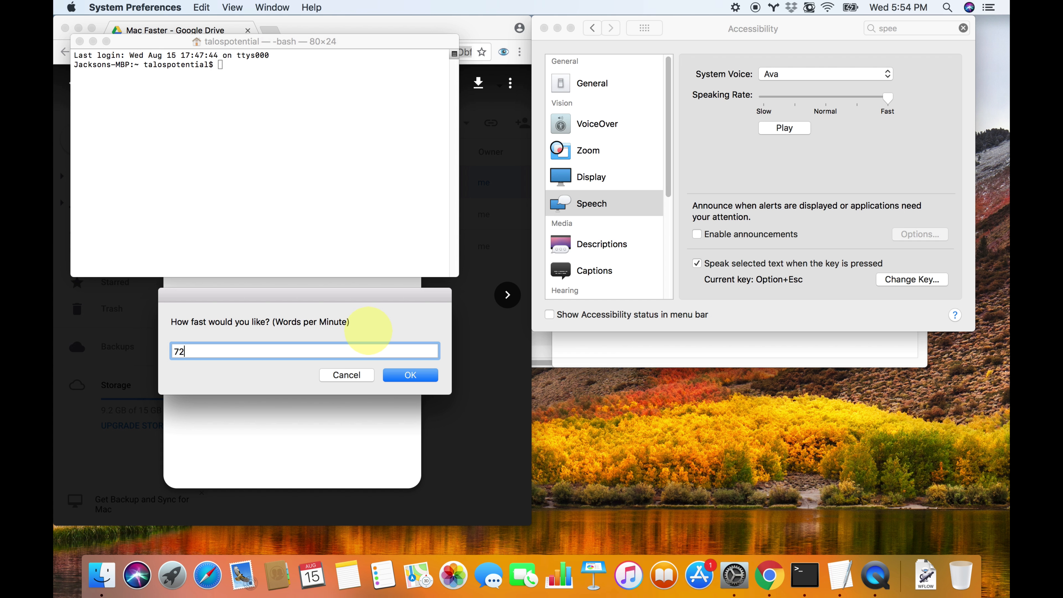
pyautogui.press('Return')
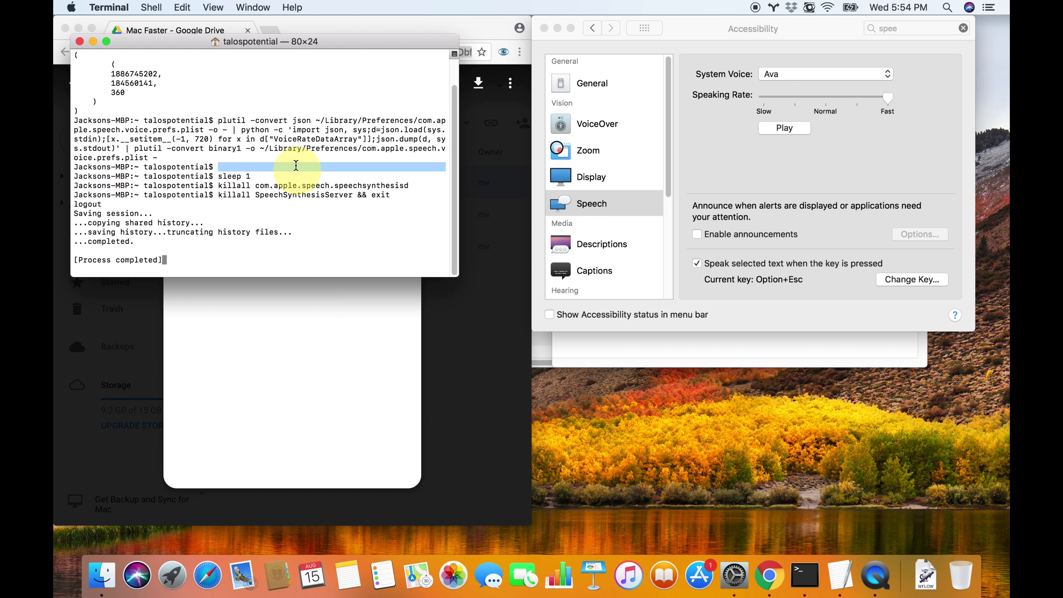
pyautogui.tripleClick(243, 187)
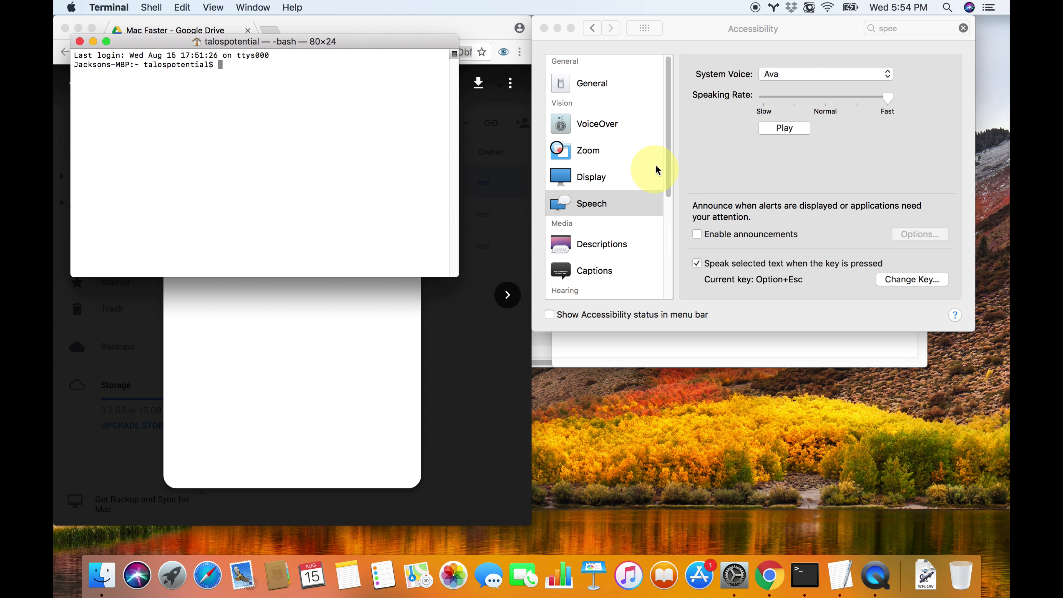
# Switch to Finder and go to ~/Library/Preferences/com.apple.speech.voice.prefs.plist
pyautogui.scroll(-5, 651, 169)
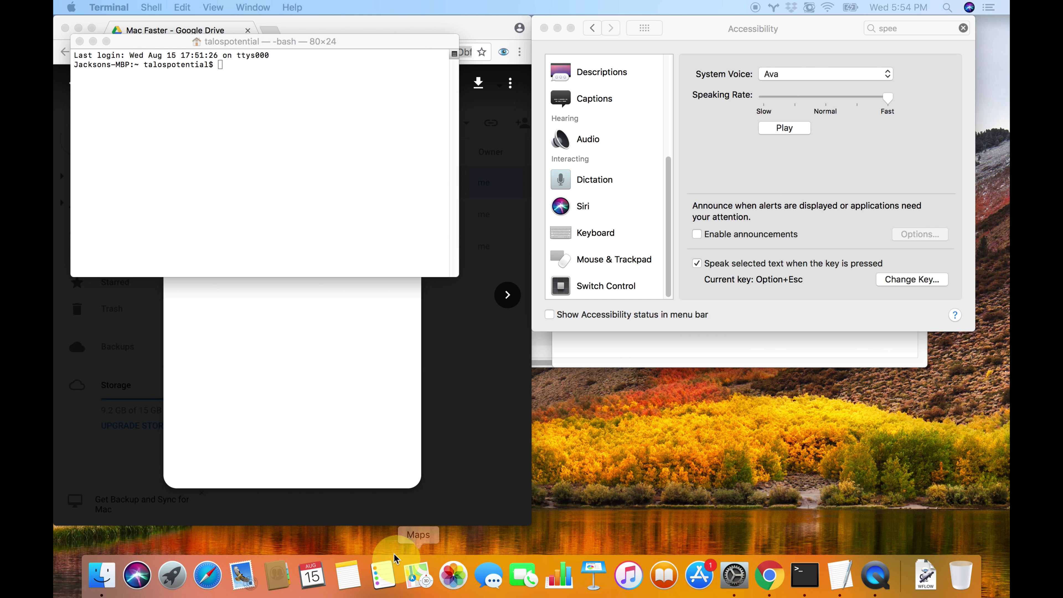
pyautogui.click(102, 575)
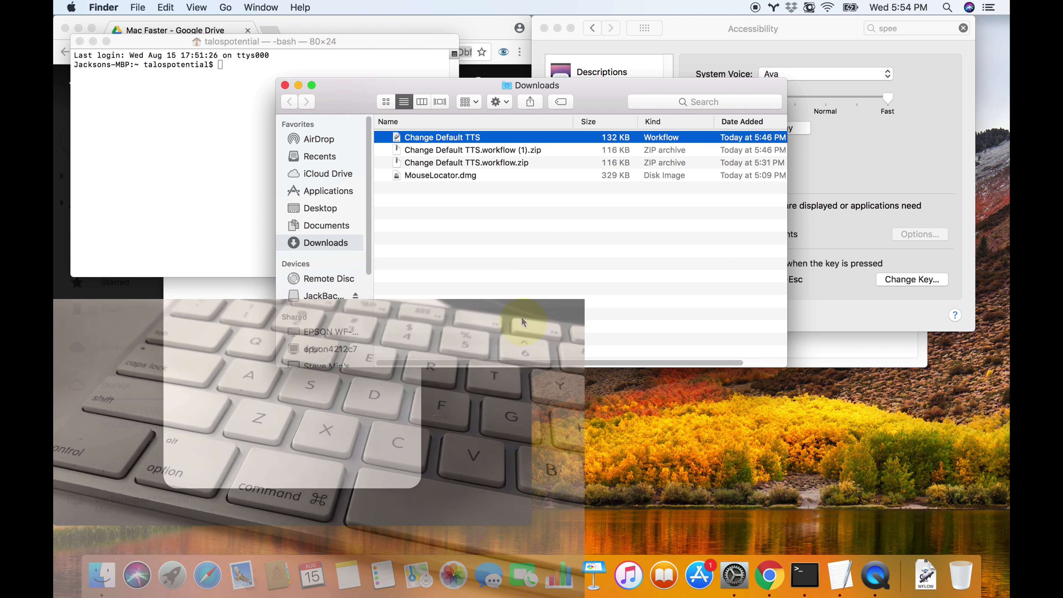
pyautogui.press('super+shift+g')
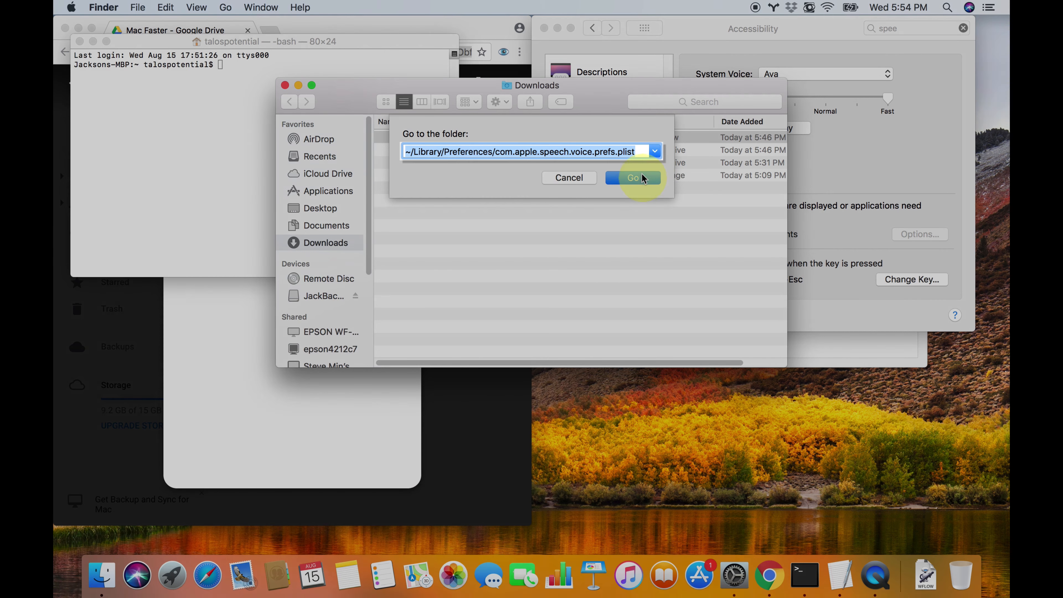
pyautogui.click(641, 179)
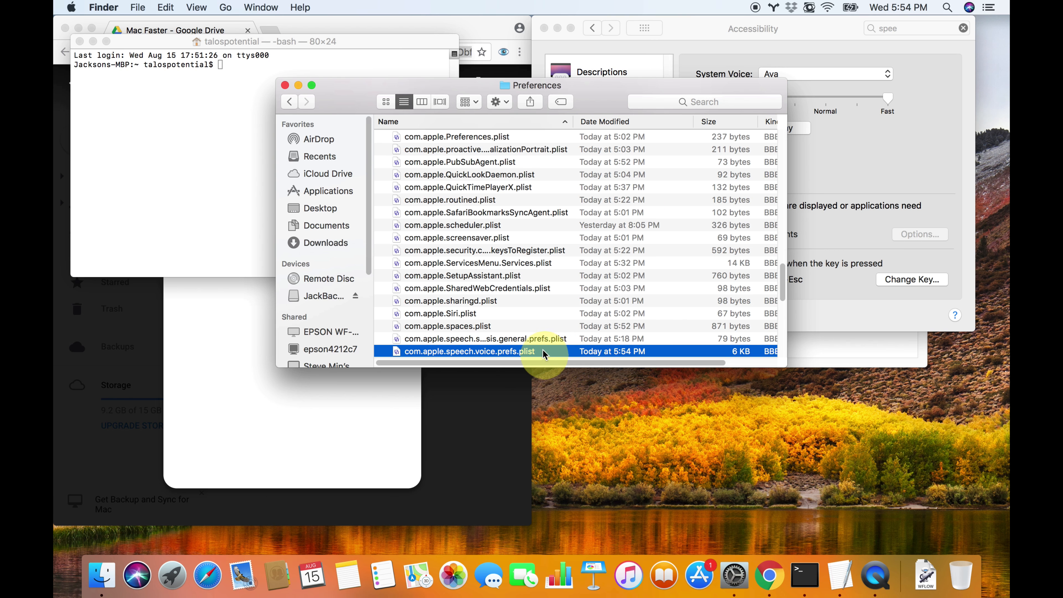
# Duplicate com.apple.speech.voice.prefs.plist and move the duplicate from the Preferences folder to the desktop
pyautogui.rightClick(544, 353)
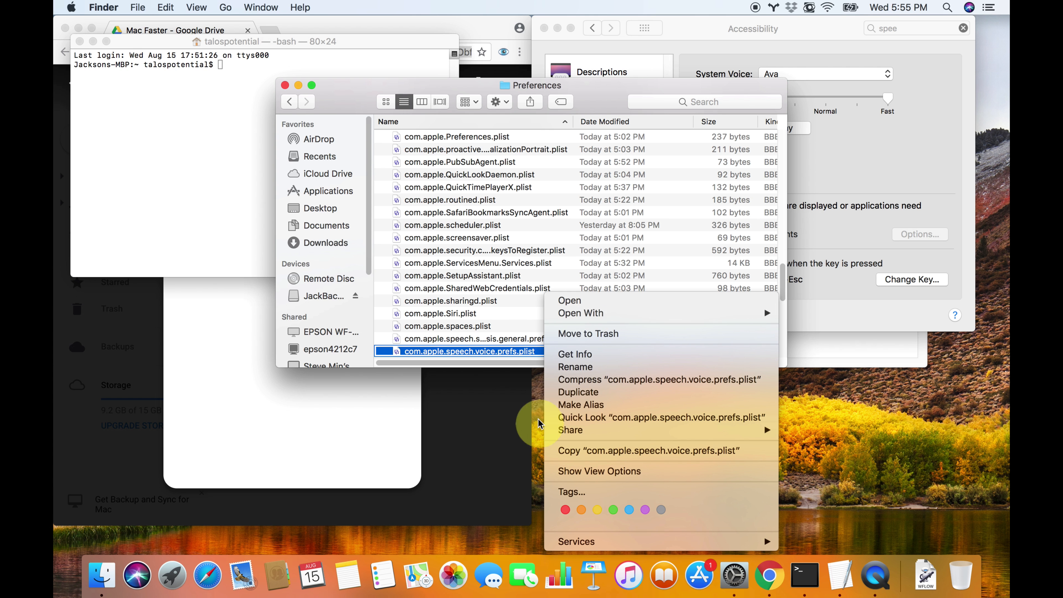
pyautogui.click(579, 447)
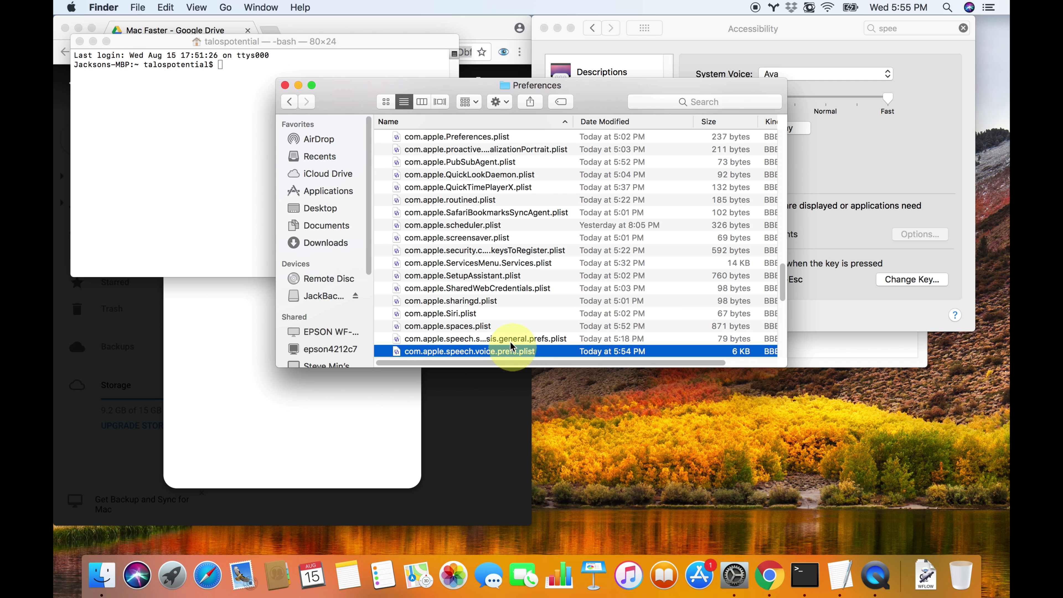
pyautogui.scroll(-3, 510, 335)
pyautogui.rightClick(519, 302)
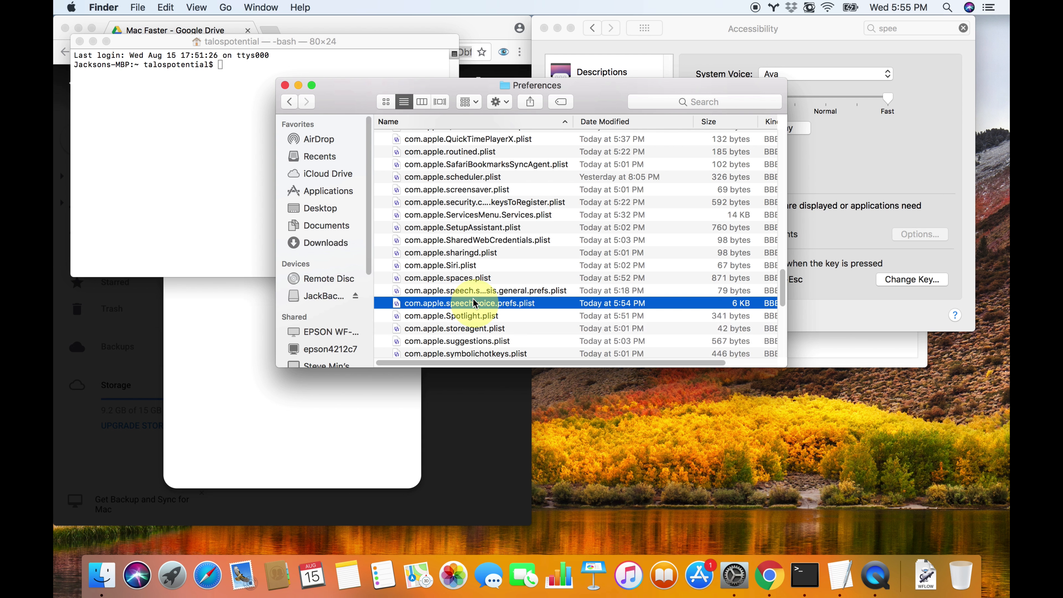
pyautogui.press('super+d')
pyautogui.moveTo(503, 304); pyautogui.dragTo(670, 414)
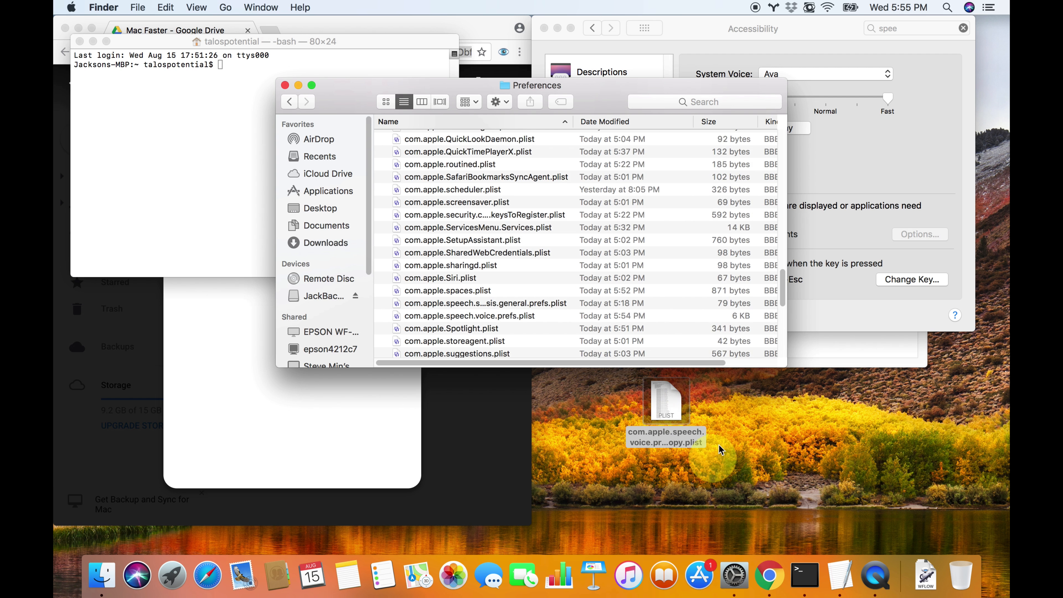
# Rename the duplicate on the desktop to com.apple.speech.voice.prefs.plist
pyautogui.click(674, 416)
pyautogui.press('Return')
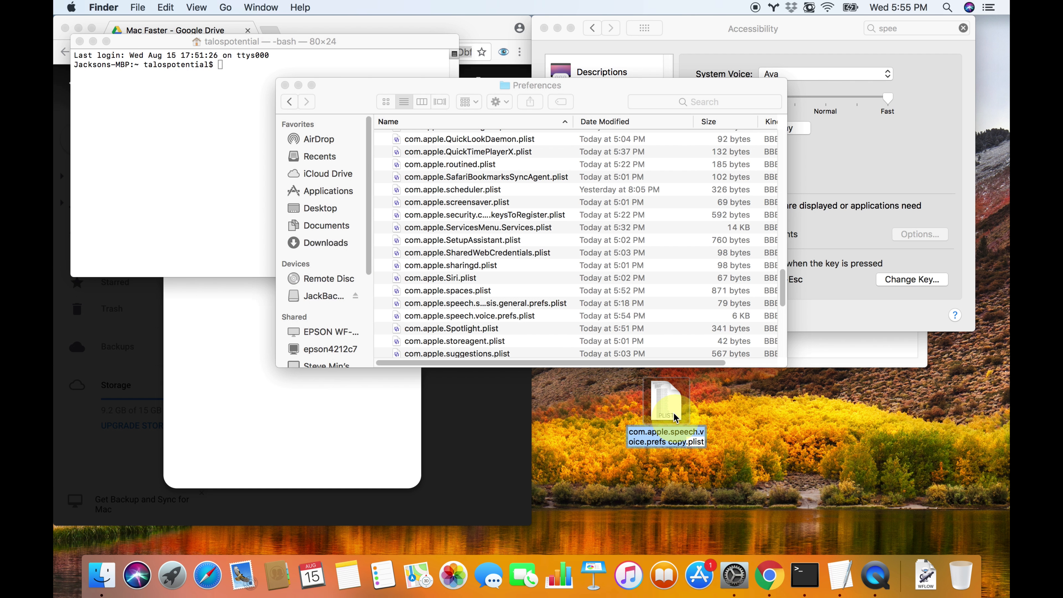
pyautogui.press('Right')
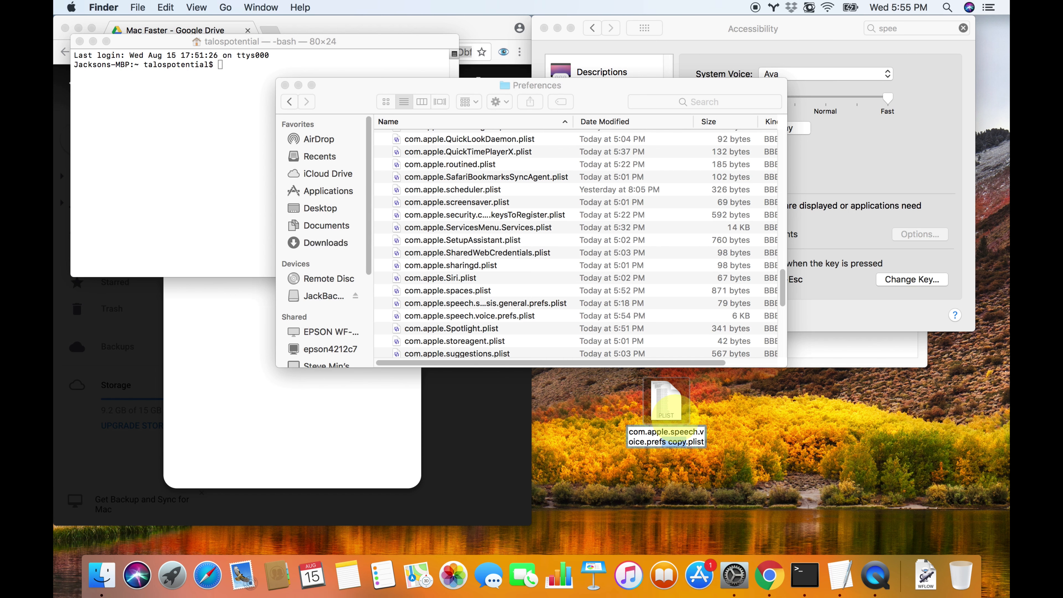
pyautogui.press('Return')
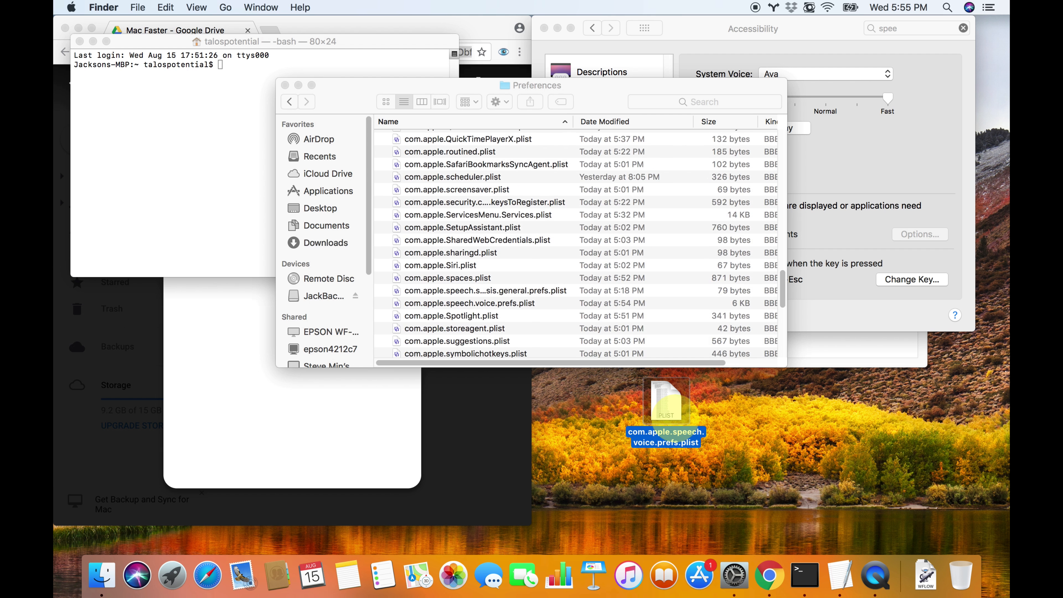
# Move the original com.apple.speech.voice.prefs.plist in the Preferences folder to the Trash
pyautogui.click(511, 303)
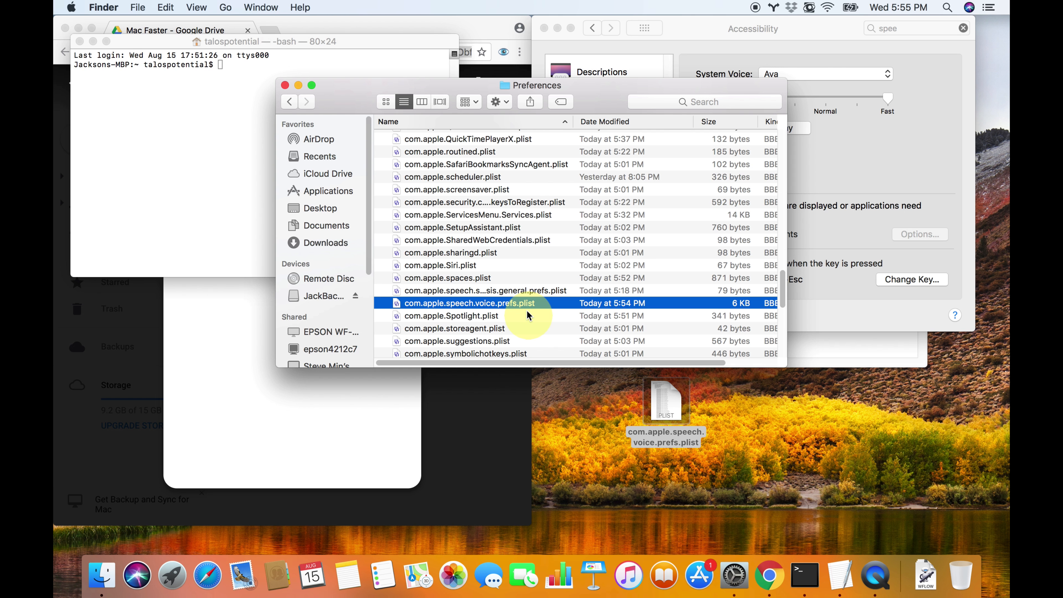
pyautogui.press('super+BackSpace')
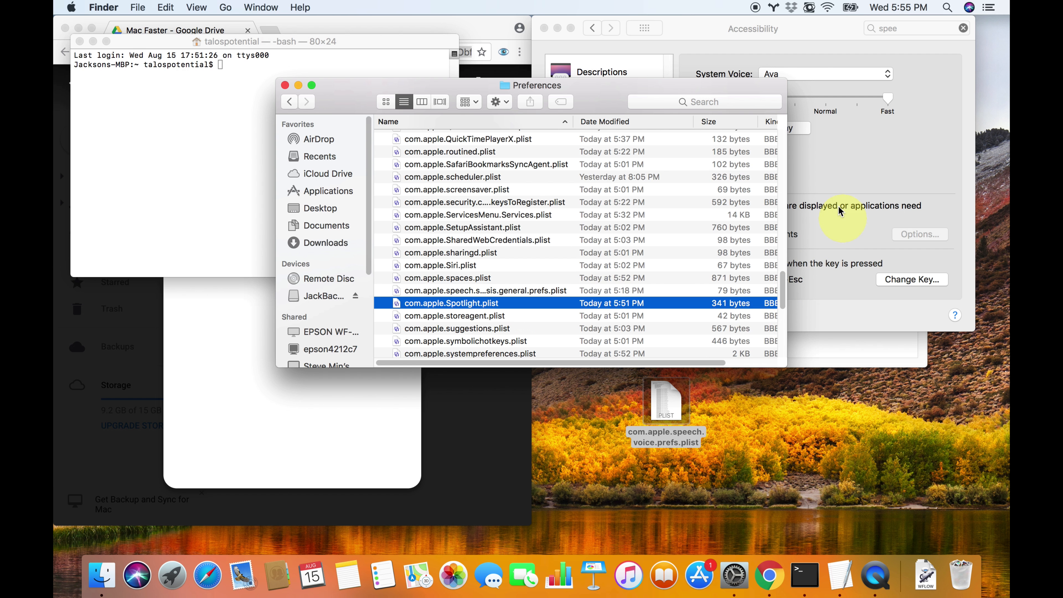
# Return to System Preferences, set the Speaking Rate midway between Normal and Fast, and play a voice sample
pyautogui.click(840, 161)
pyautogui.moveTo(888, 99); pyautogui.dragTo(863, 98)
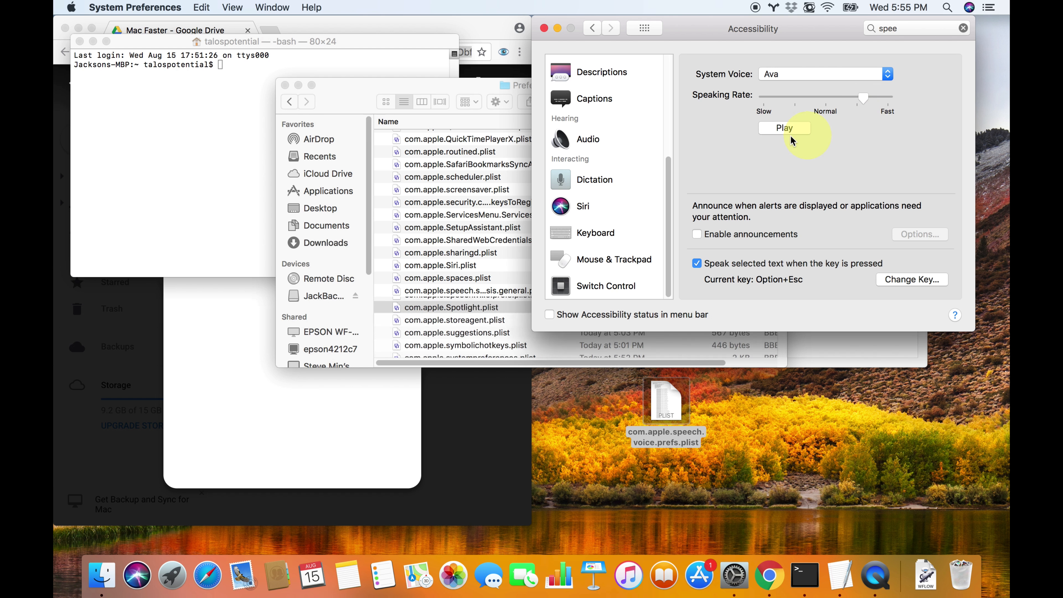
pyautogui.click(785, 129)
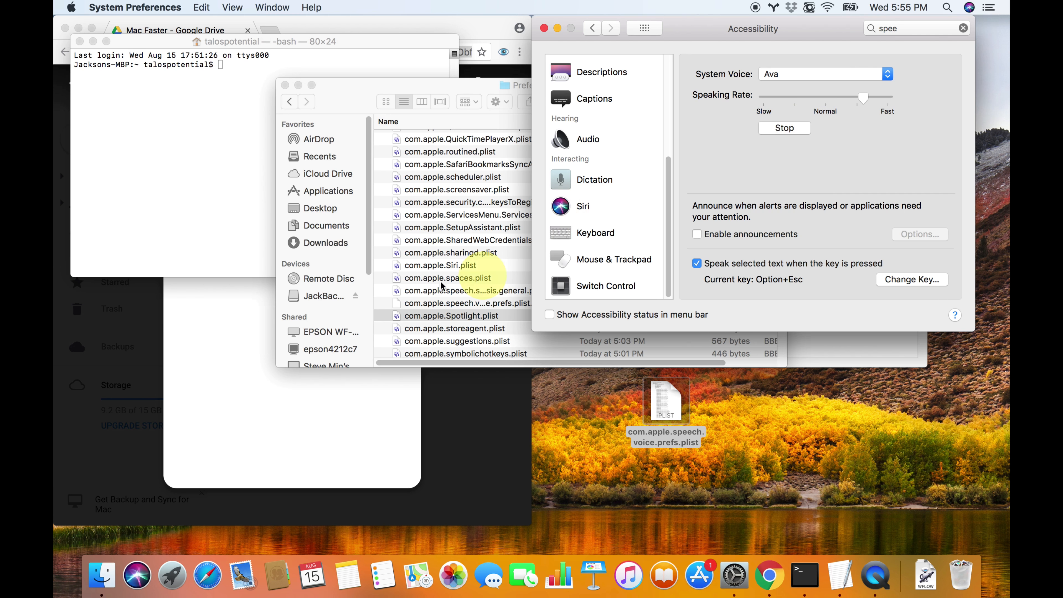
# Locate the regenerated com.apple.speech.voice.prefs.plist in the Preferences folder in Finder
pyautogui.click(453, 309)
pyautogui.click(497, 304)
pyautogui.click(498, 318)
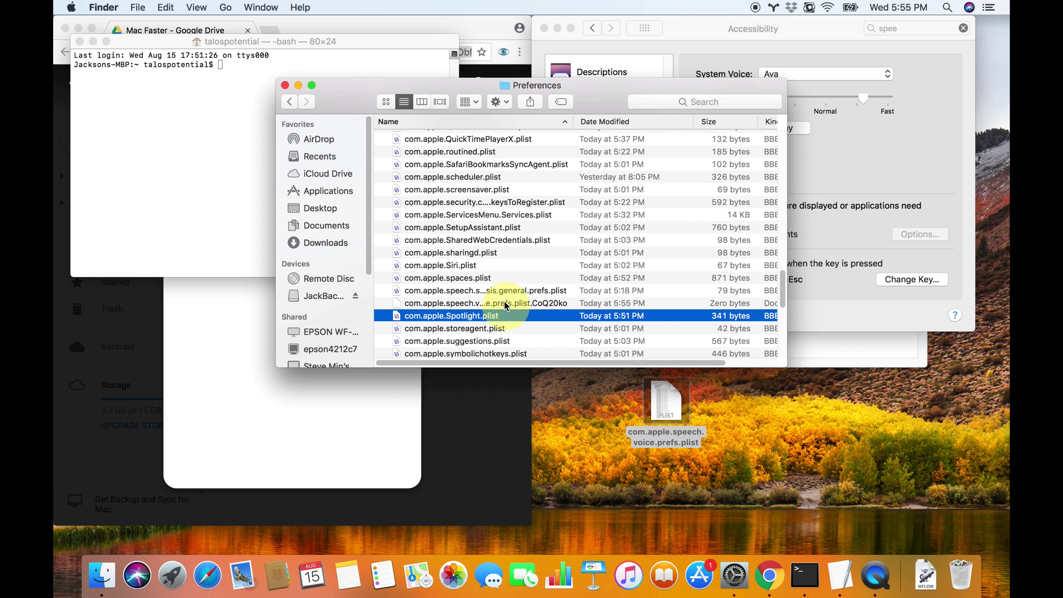
pyautogui.click(505, 305)
pyautogui.click(501, 290)
pyautogui.click(502, 316)
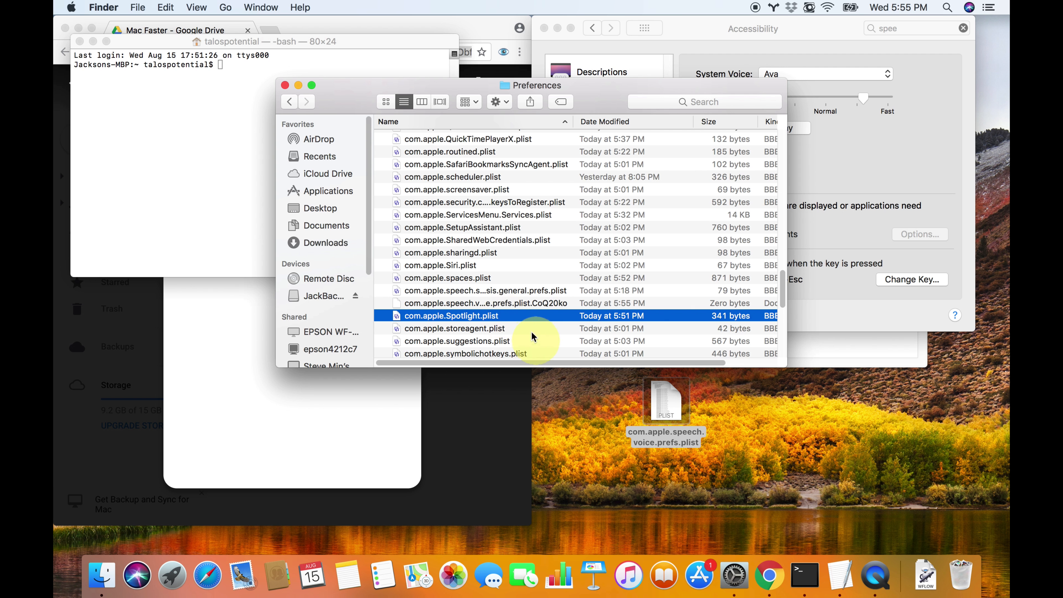
pyautogui.click(521, 329)
pyautogui.click(517, 304)
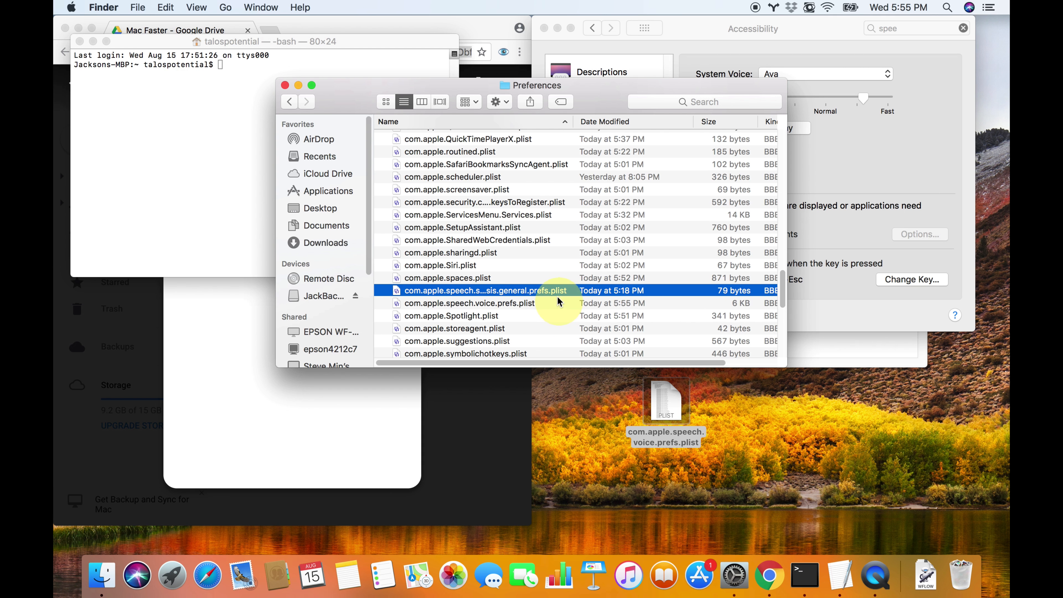
# Run the Change Default TTS service from Terminal at 500 words per minute and review the executed plutil command
pyautogui.click(249, 168)
pyautogui.click(127, 8)
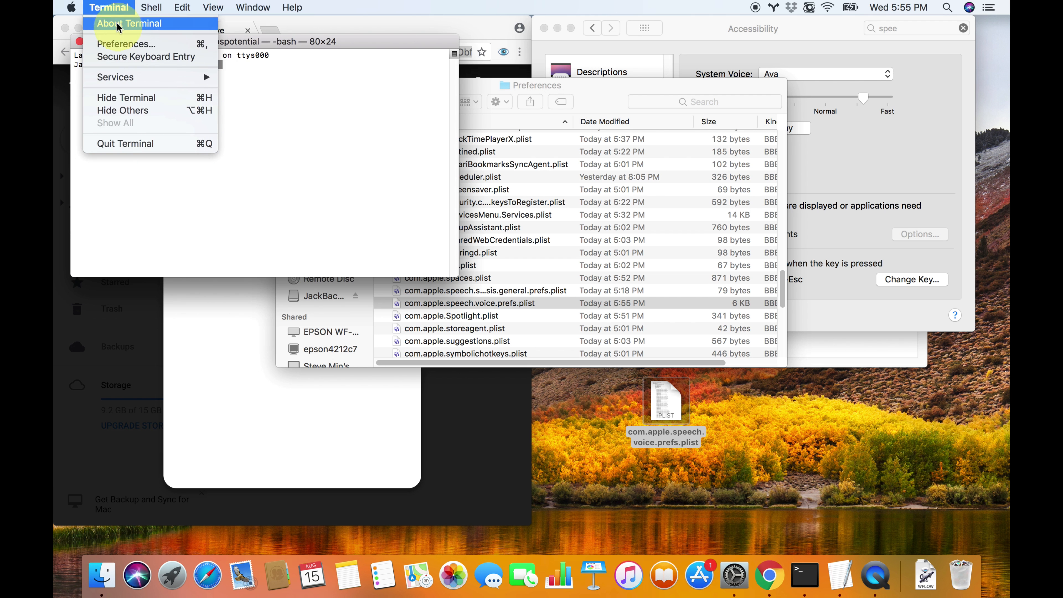
pyautogui.moveTo(109, 7)
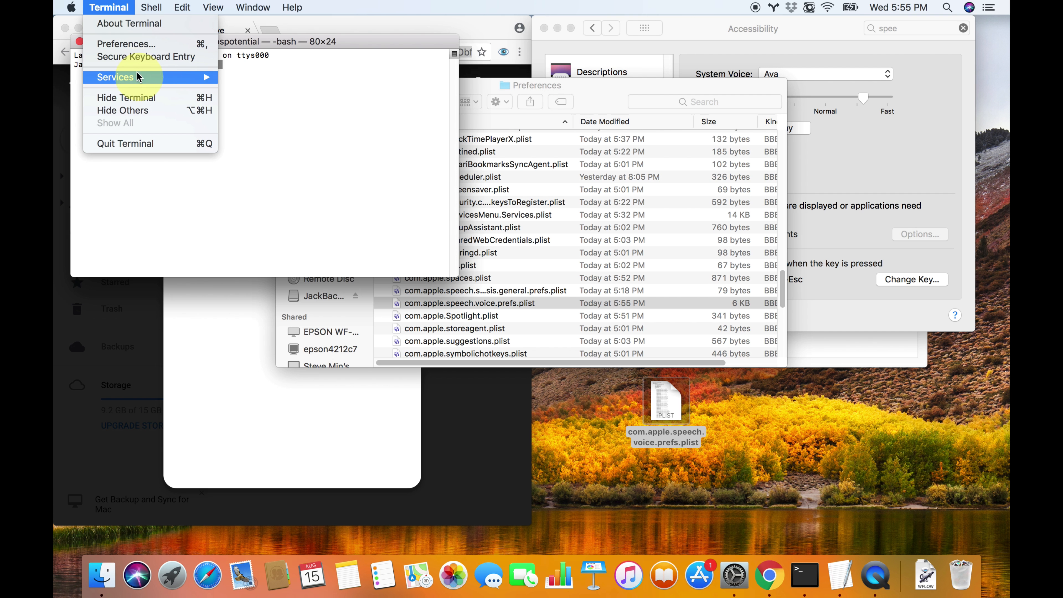
pyautogui.moveTo(188, 77)
pyautogui.click(259, 77)
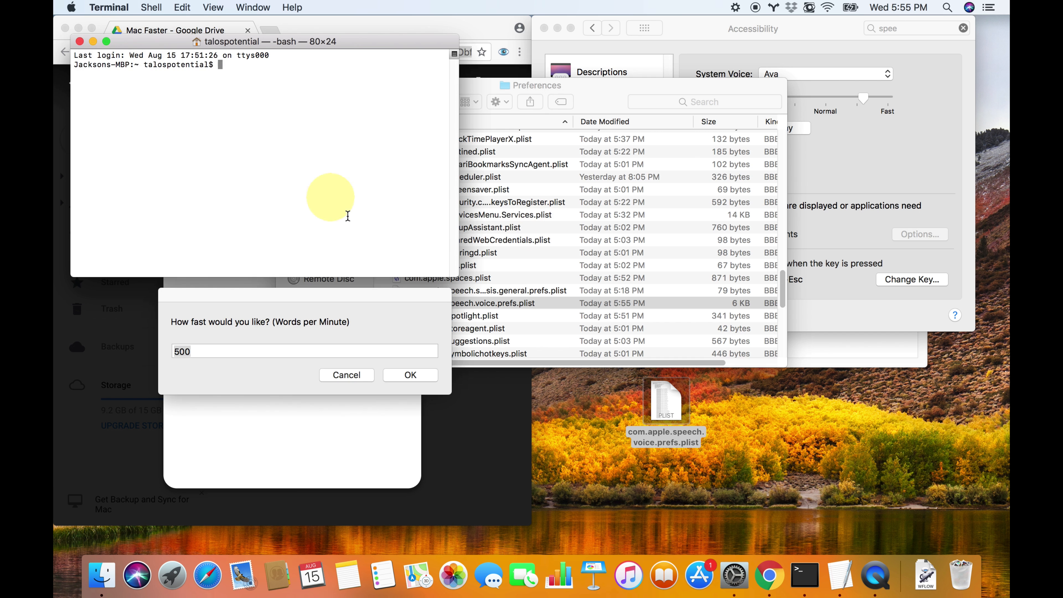
pyautogui.click(414, 377)
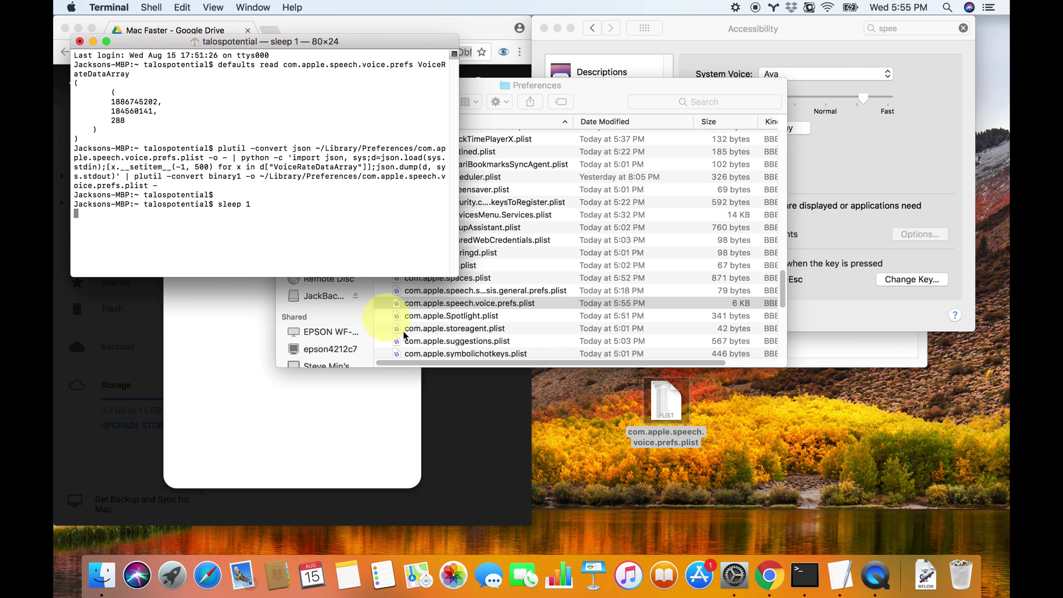
pyautogui.tripleClick(276, 140)
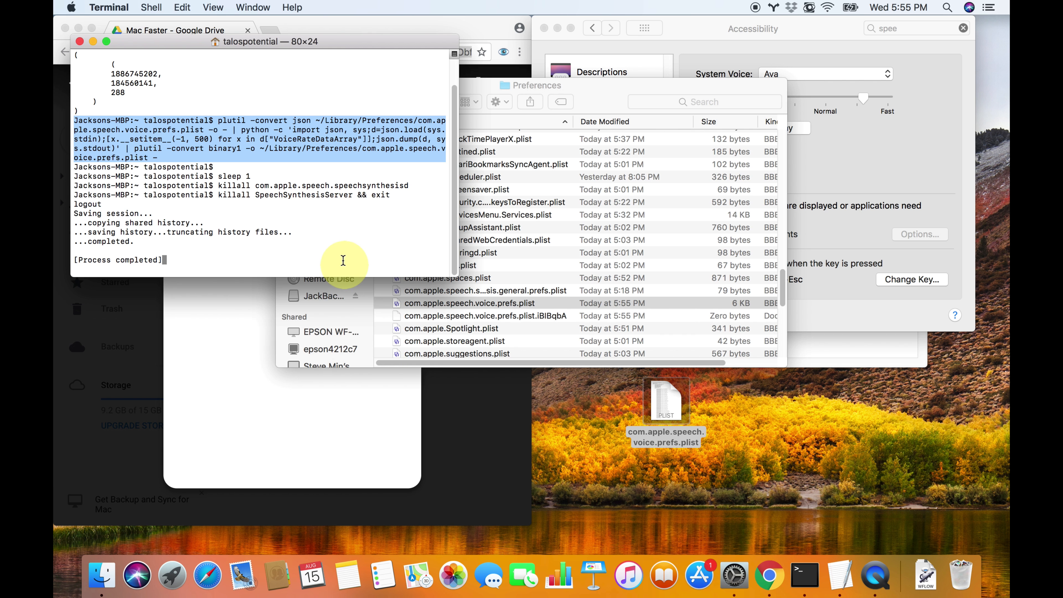
pyautogui.scroll(1, 365, 211)
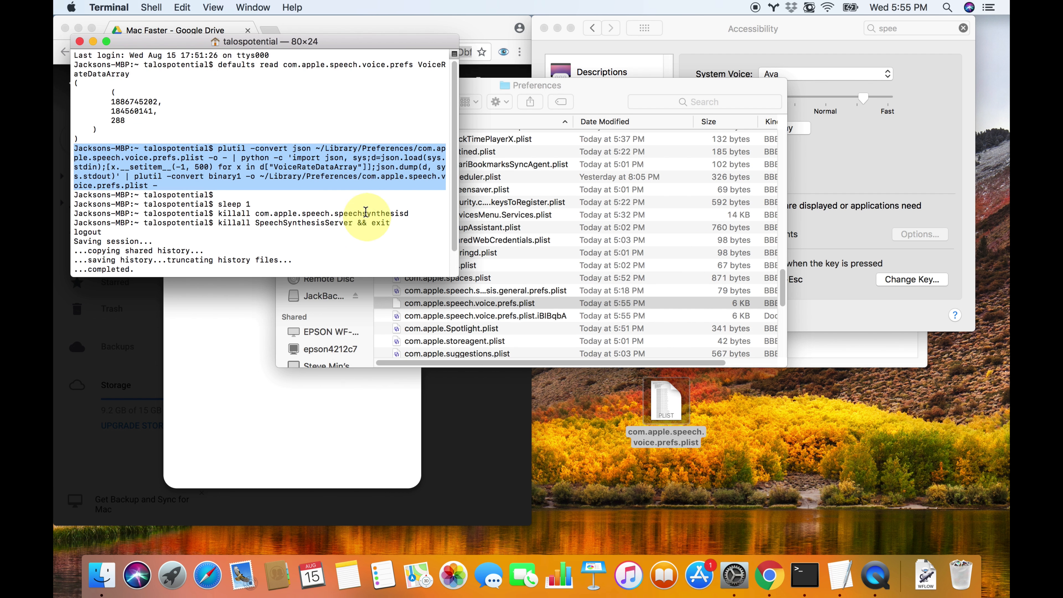
pyautogui.scroll(-1, 365, 211)
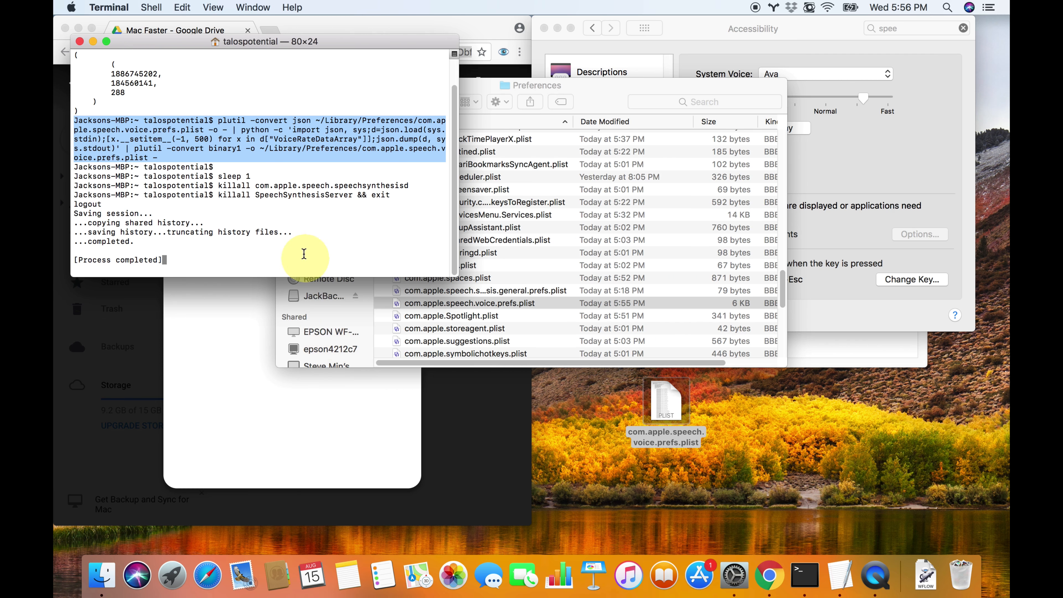
# Open Activity Monitor through Spotlight and look over the running processes
pyautogui.press('super+space')
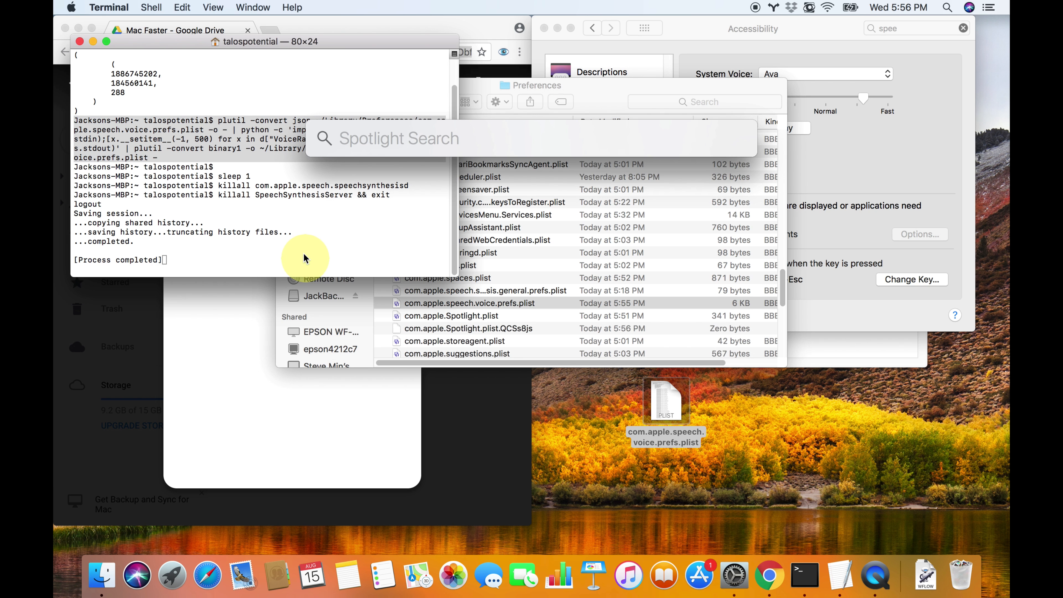
pyautogui.write('act')
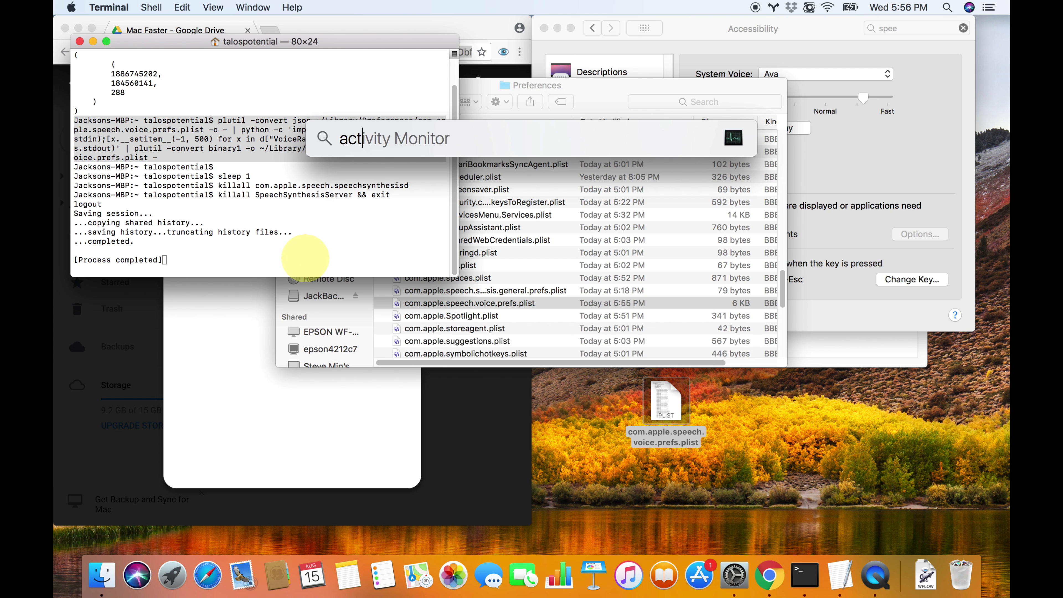
pyautogui.press('Return')
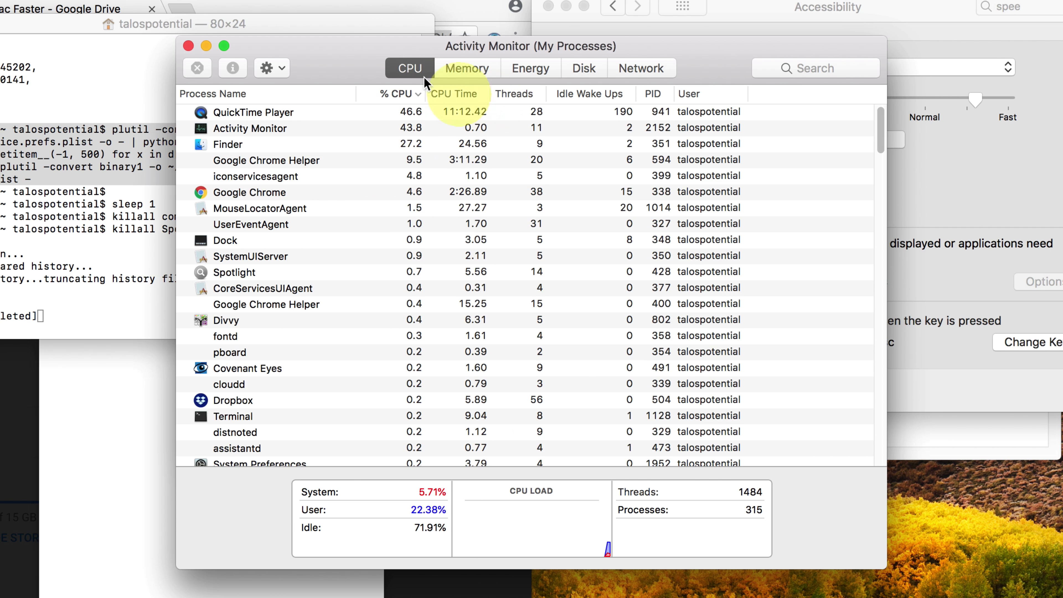
pyautogui.click(264, 112)
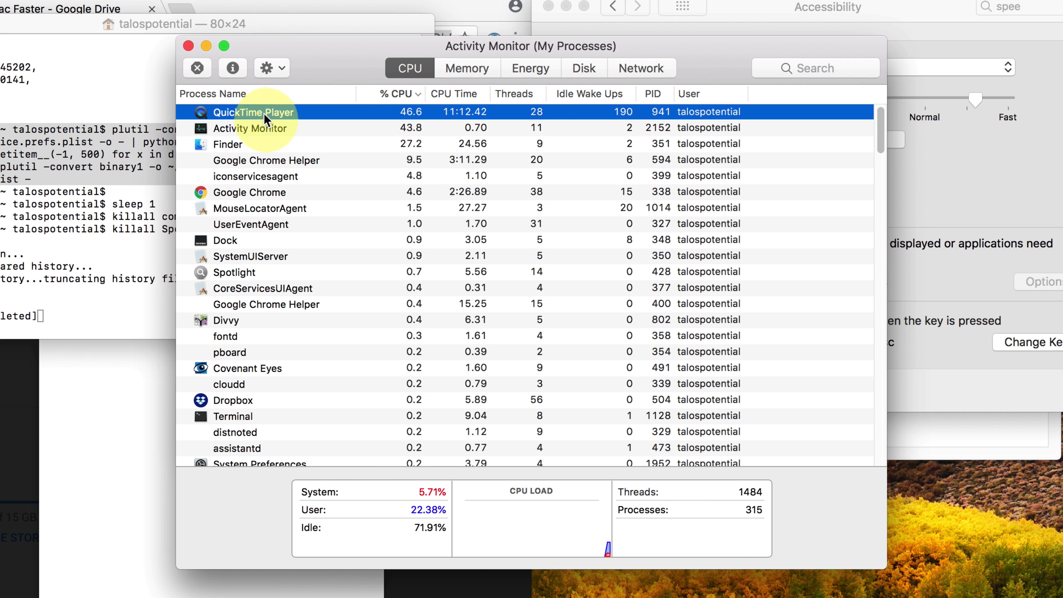
pyautogui.click(276, 128)
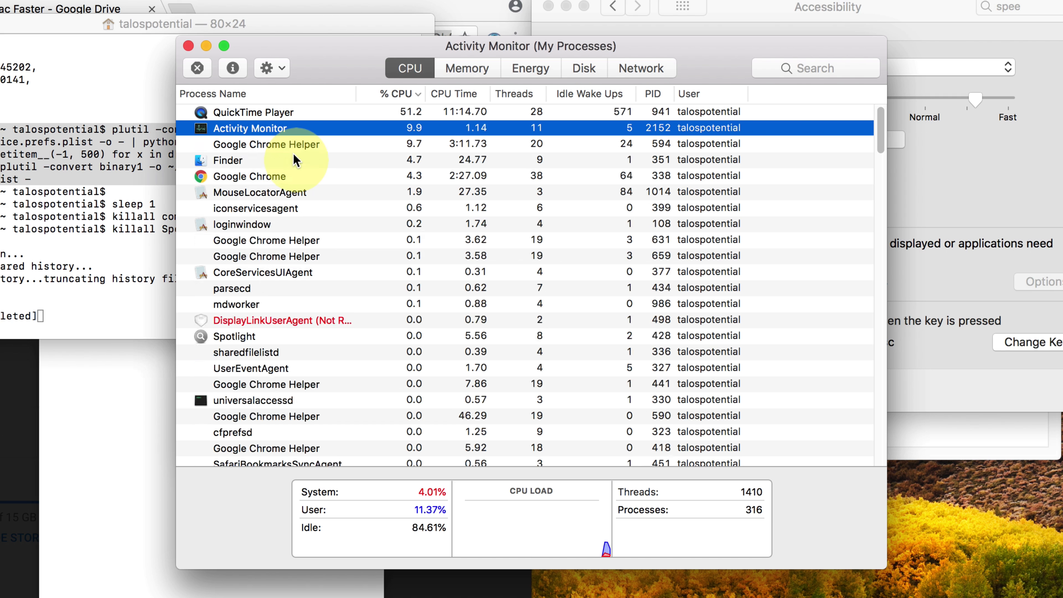
pyautogui.click(333, 304)
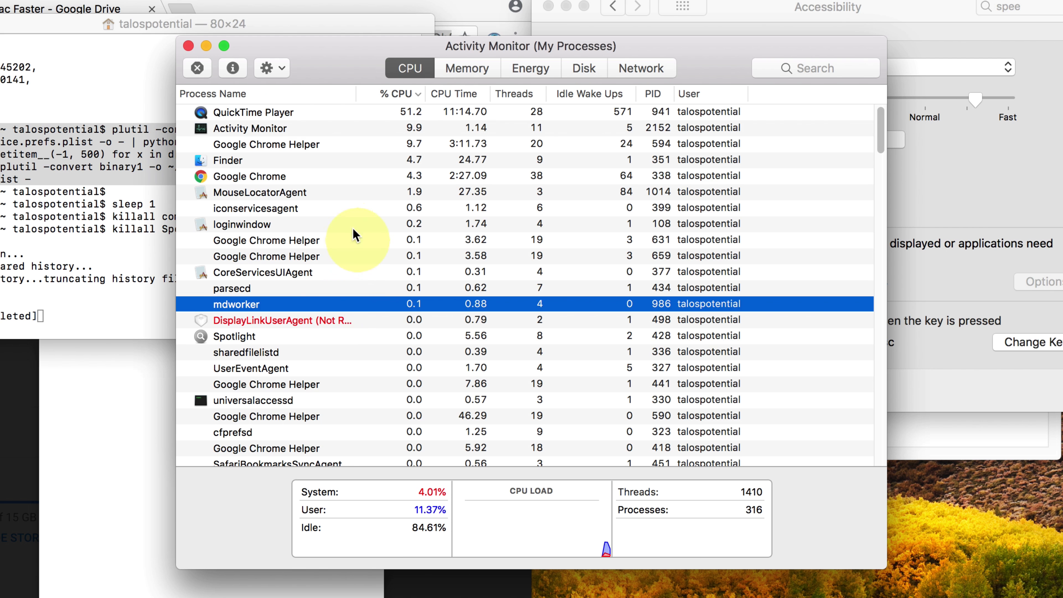
# Filter the processes by "speech sy" and force quit Speech Synthesis Server
pyautogui.click(791, 69)
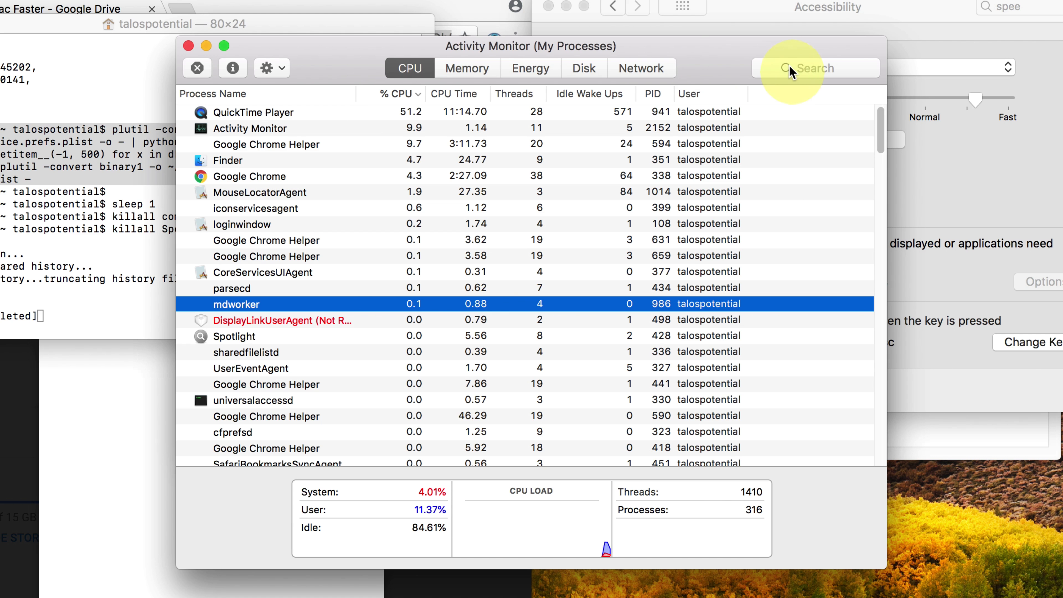
pyautogui.write('speech sy')
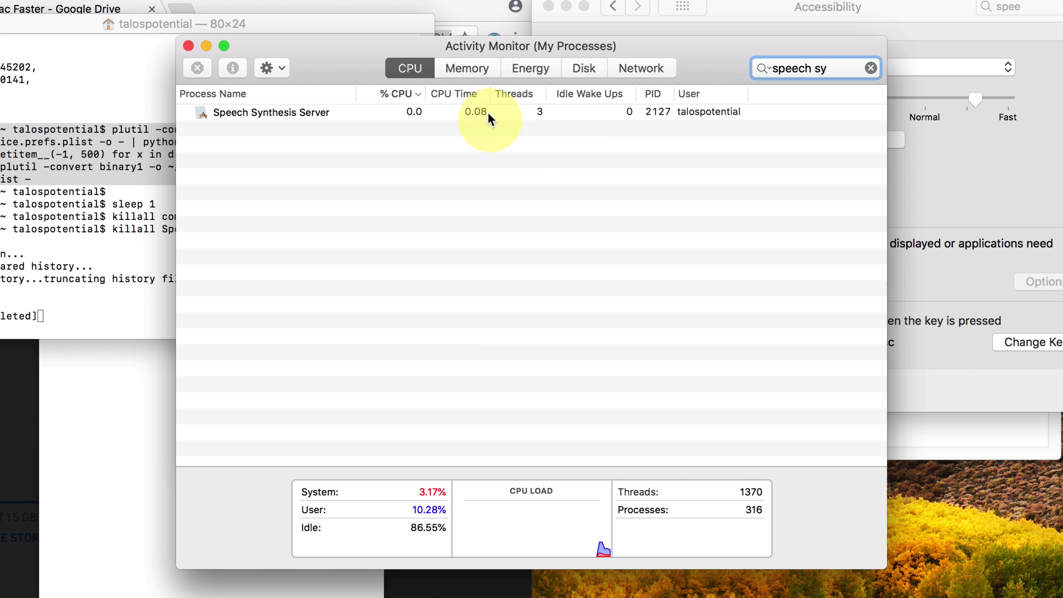
pyautogui.click(490, 115)
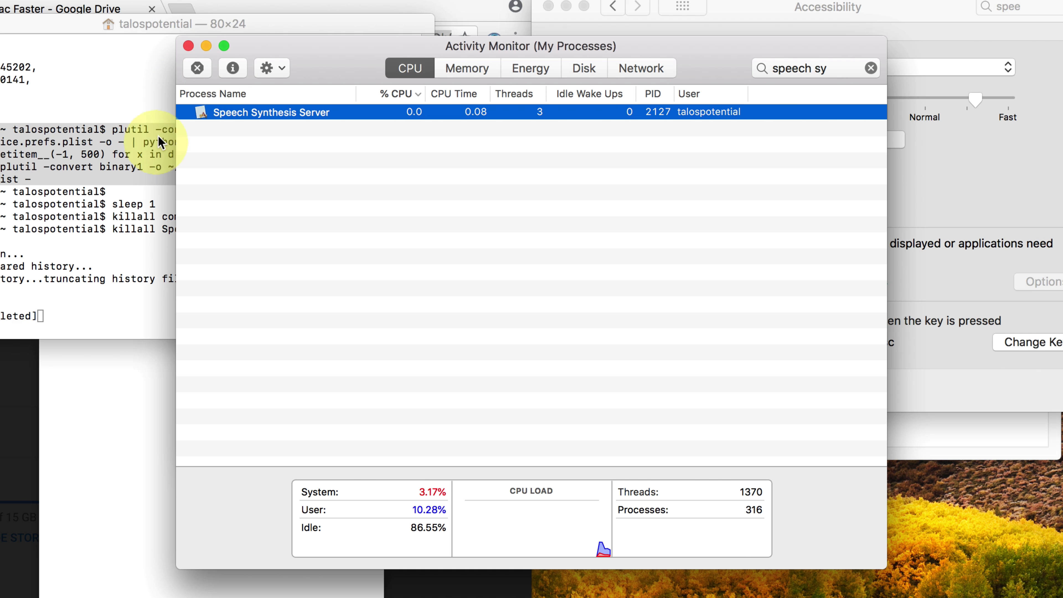
pyautogui.click(197, 69)
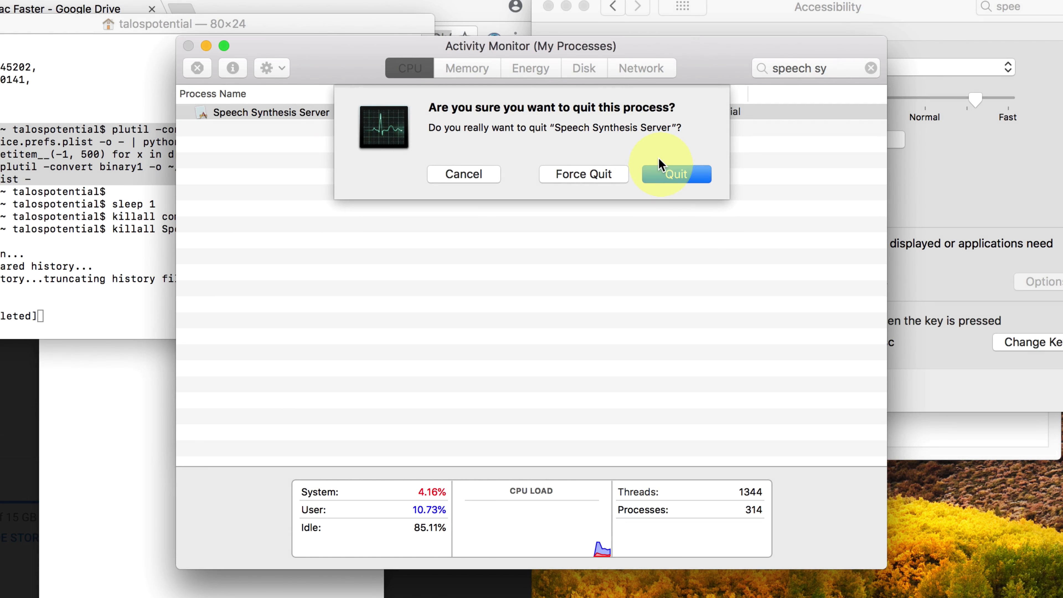
pyautogui.click(593, 177)
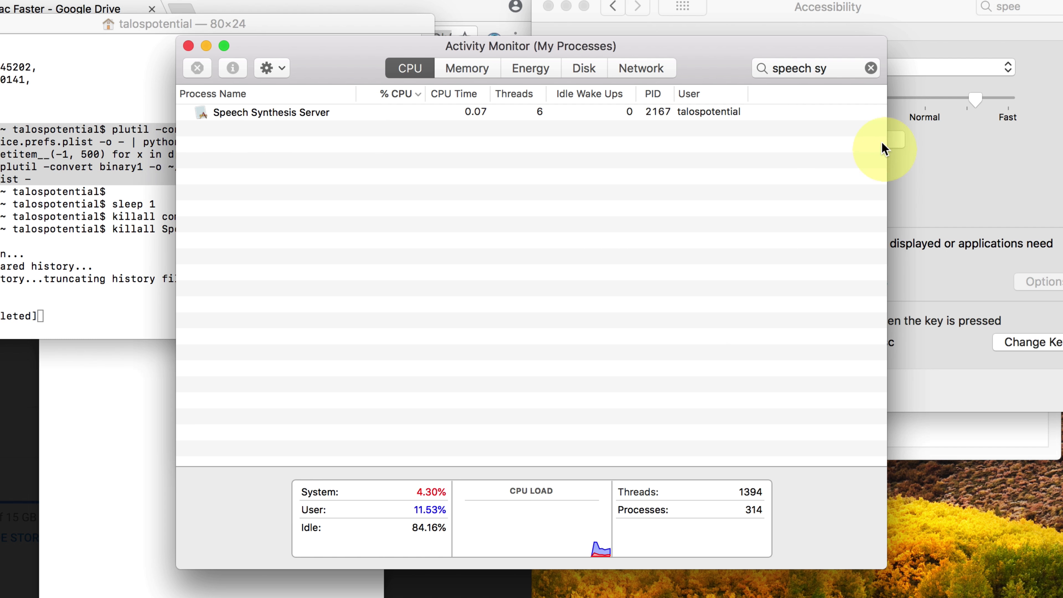
# Return to System Preferences, set the Speaking Rate just below Fast, and play a voice sample
pyautogui.click(969, 122)
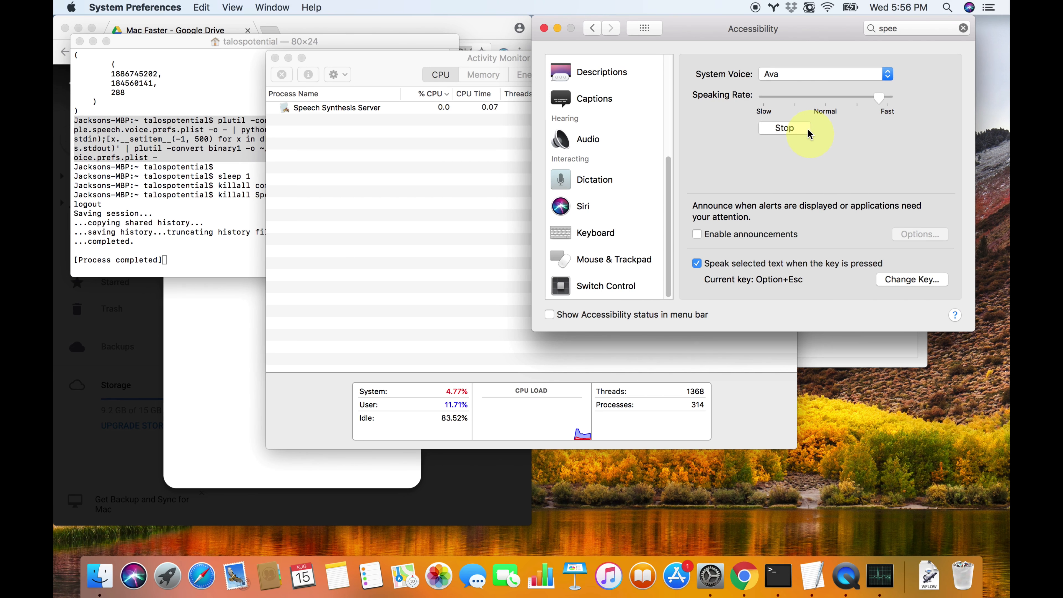
pyautogui.click(870, 139)
# Close the completed Terminal window, rerun the Change Default TTS service at 720 words per minute, and review the executed plutil command
pyautogui.click(242, 143)
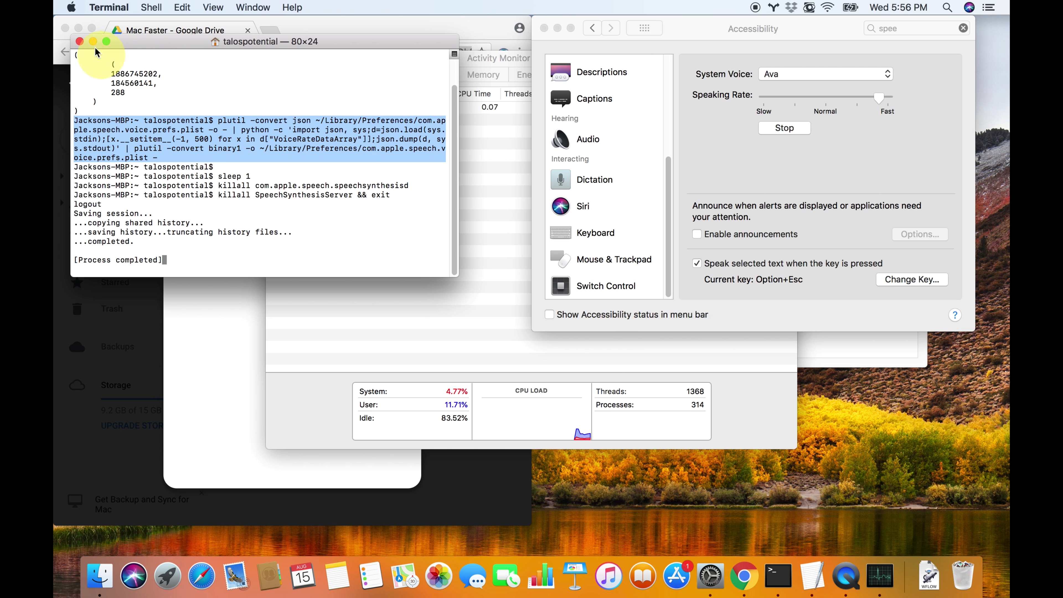
pyautogui.click(80, 41)
pyautogui.click(109, 7)
pyautogui.moveTo(115, 77)
pyautogui.click(312, 78)
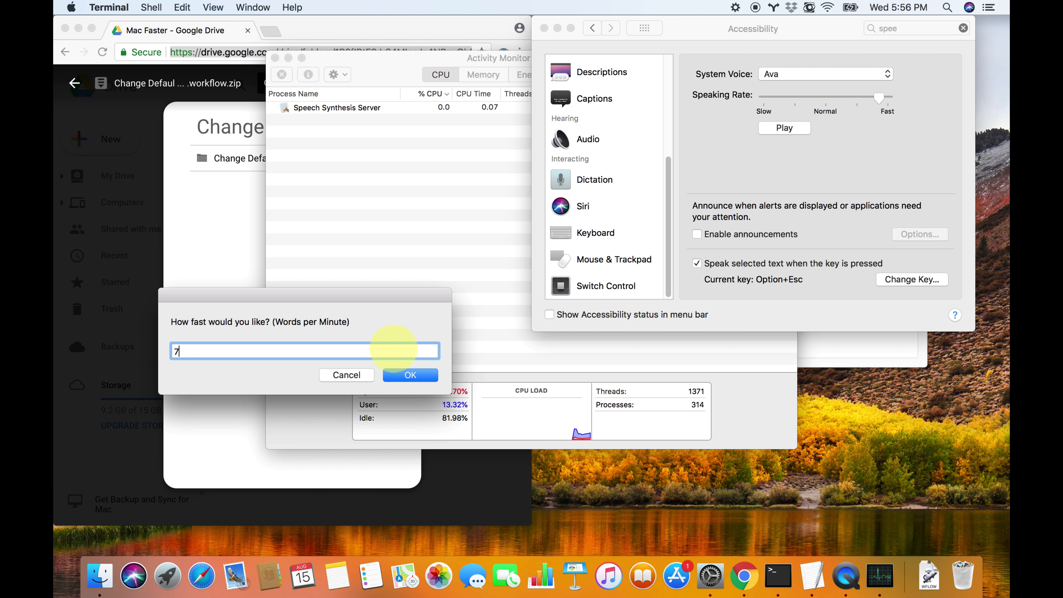
pyautogui.press('Return')
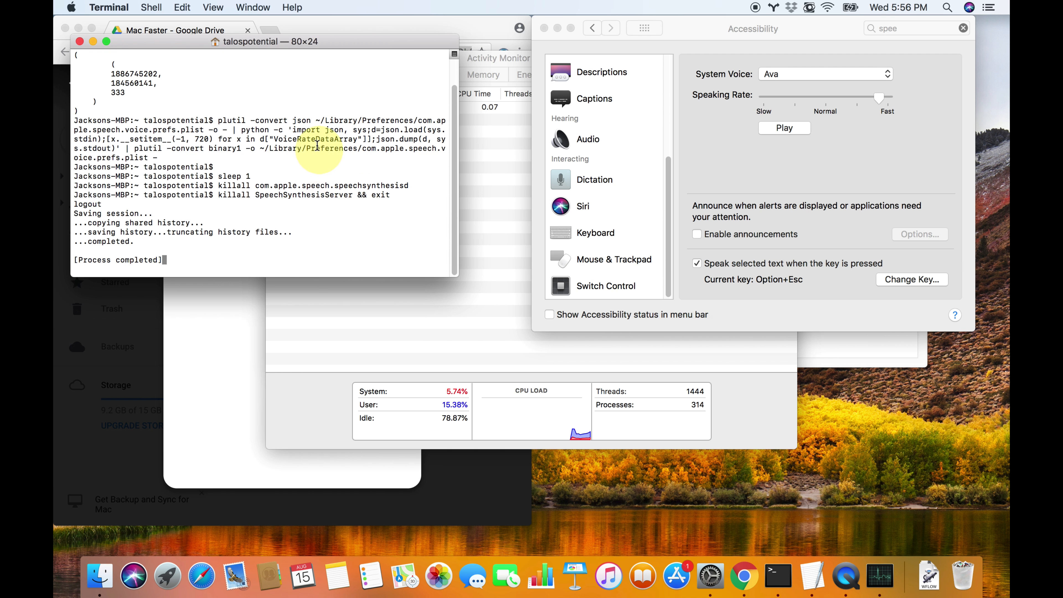
pyautogui.tripleClick(316, 144)
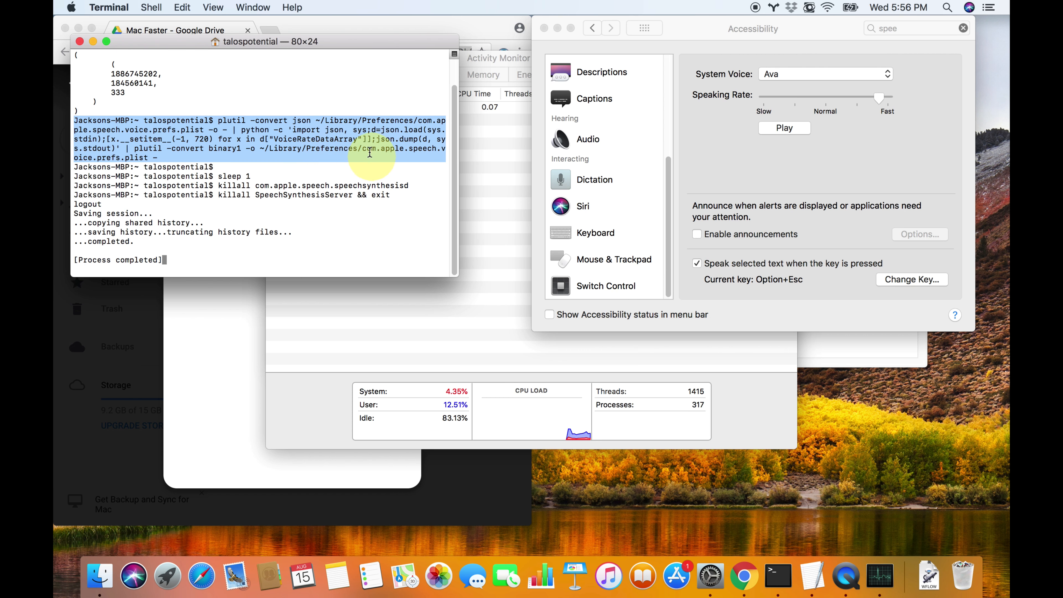
# Switch back to Finder and check the speech voice preferences file among the neighbouring files in the Preferences folder
pyautogui.click(494, 224)
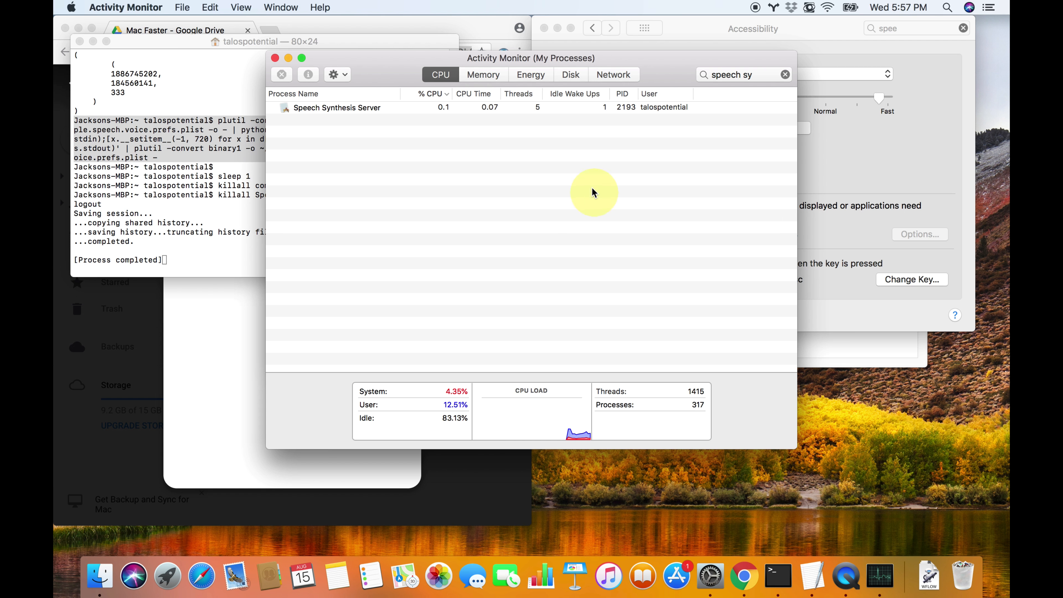
pyautogui.press('super+Tab')
pyautogui.press('super+Tab')
pyautogui.press('super+Tab')
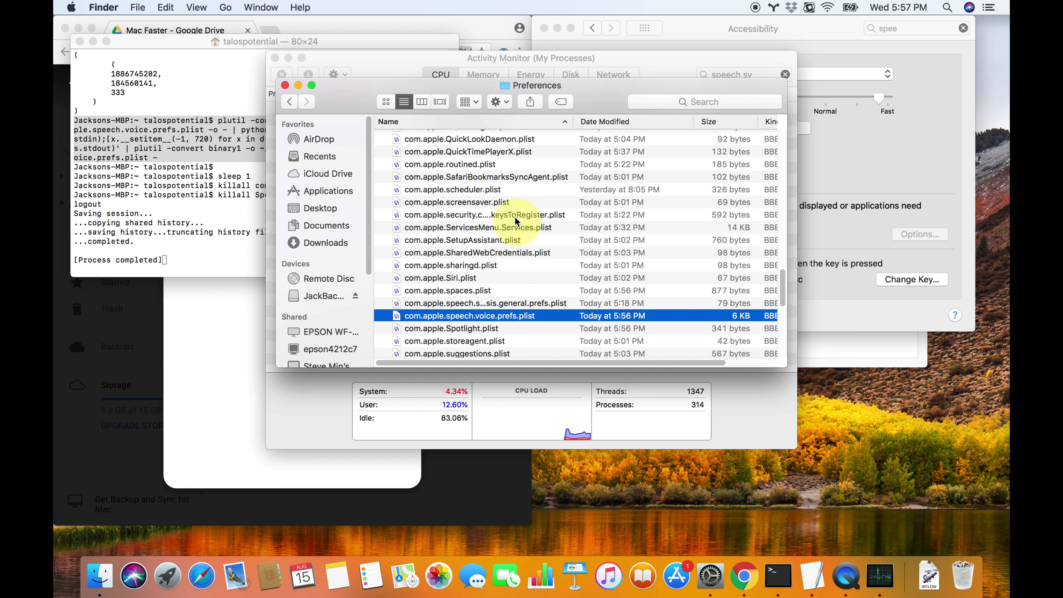
pyautogui.scroll(-3, 481, 335)
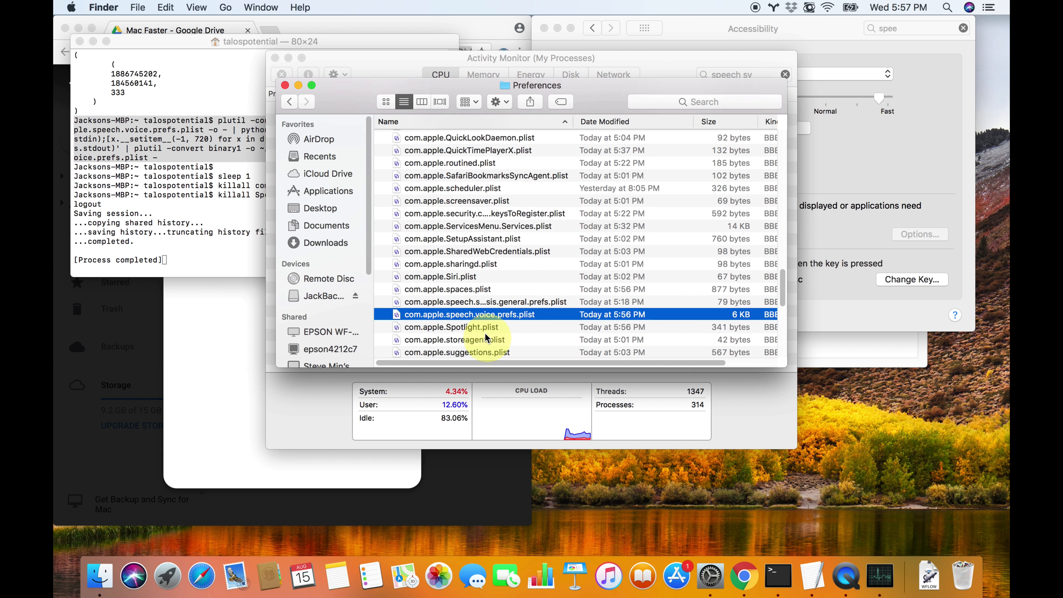
pyautogui.click(475, 330)
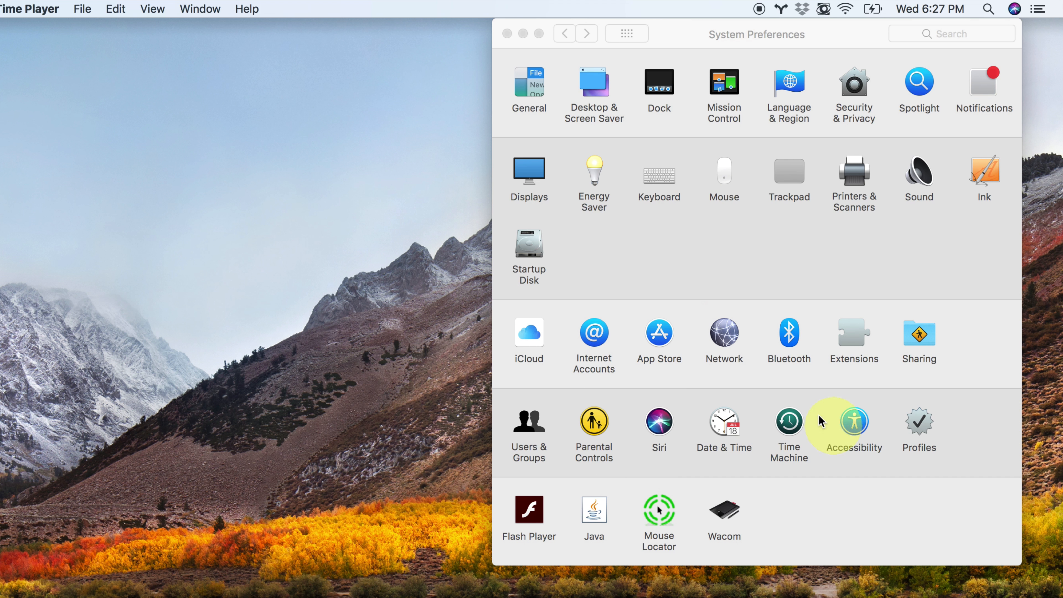
# Open the Services category of the keyboard shortcuts settings and find Change Default TTS in the General group
pyautogui.click(666, 176)
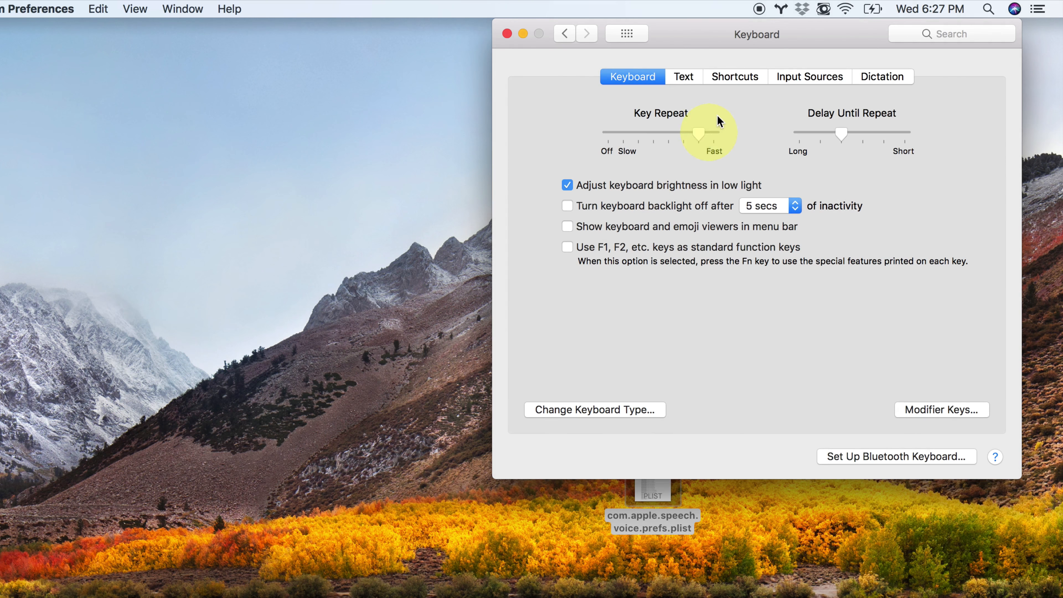
pyautogui.click(738, 77)
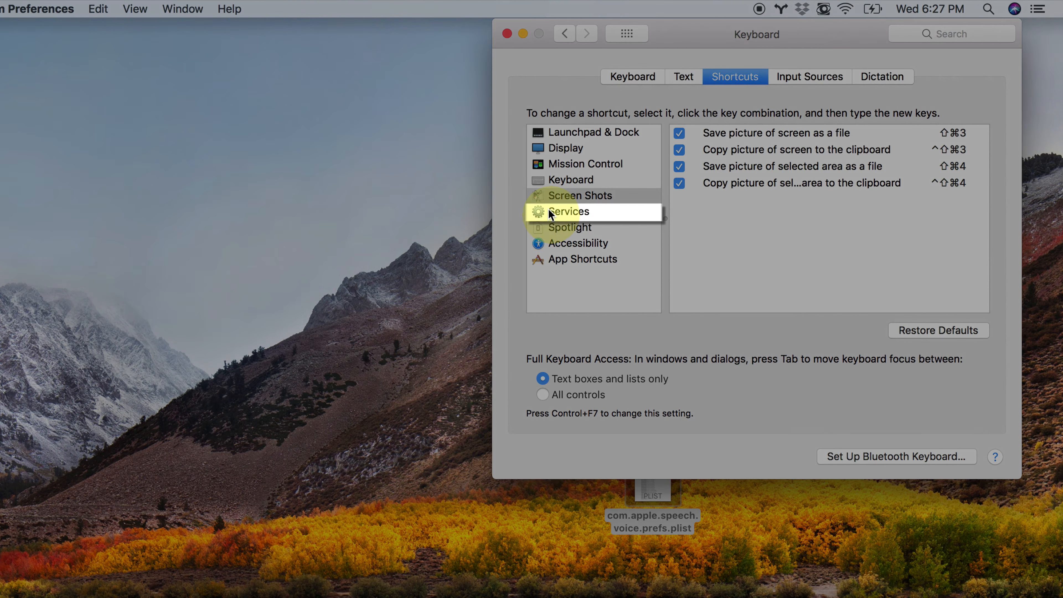
pyautogui.click(548, 212)
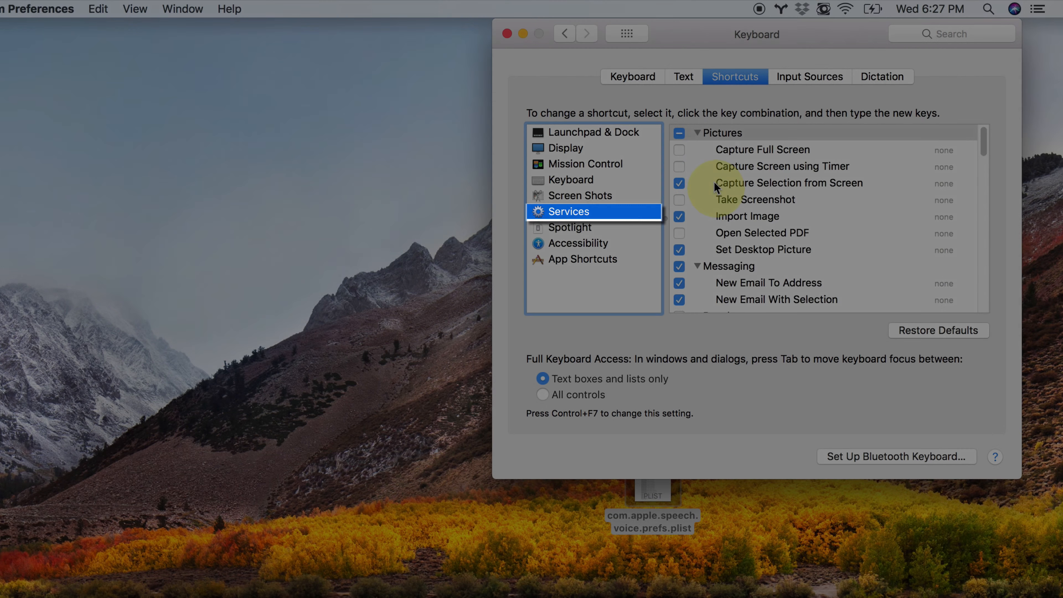
pyautogui.scroll(-5, 718, 184)
pyautogui.scroll(-10, 718, 186)
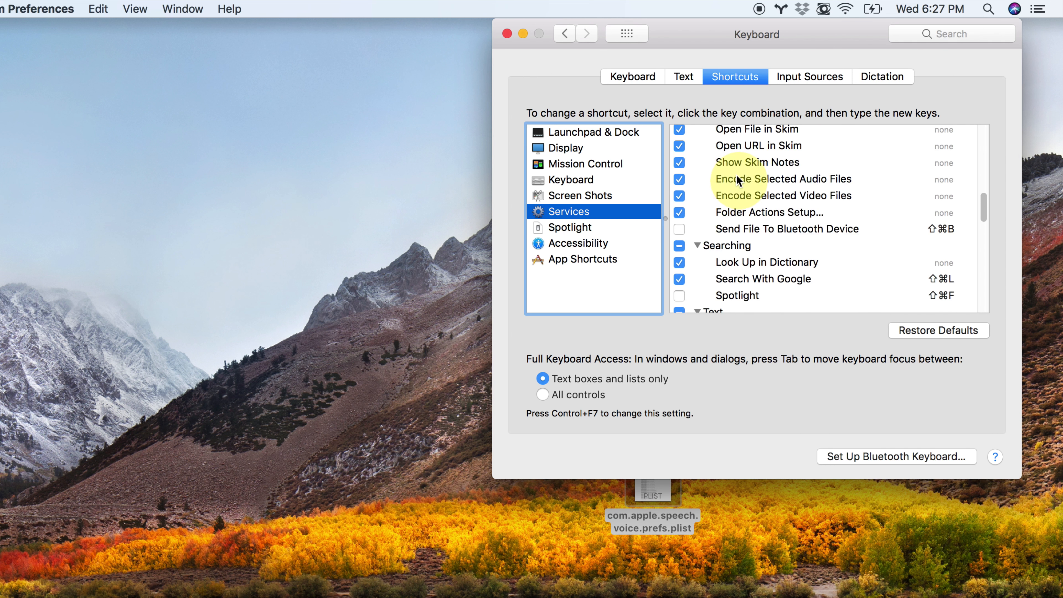
pyautogui.scroll(-5, 750, 199)
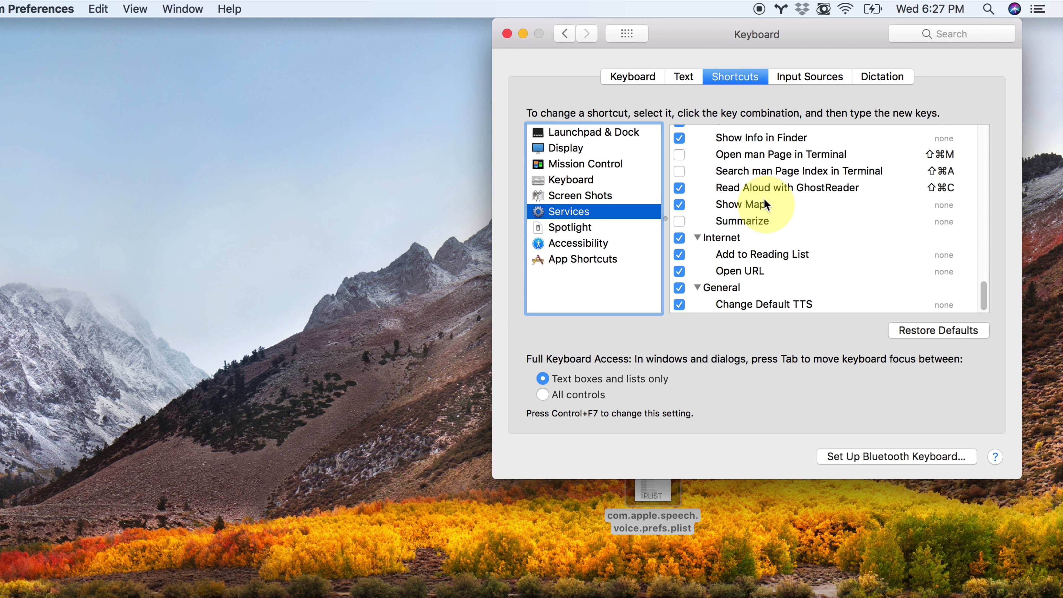
pyautogui.scroll(15, 768, 220)
pyautogui.scroll(-15, 769, 219)
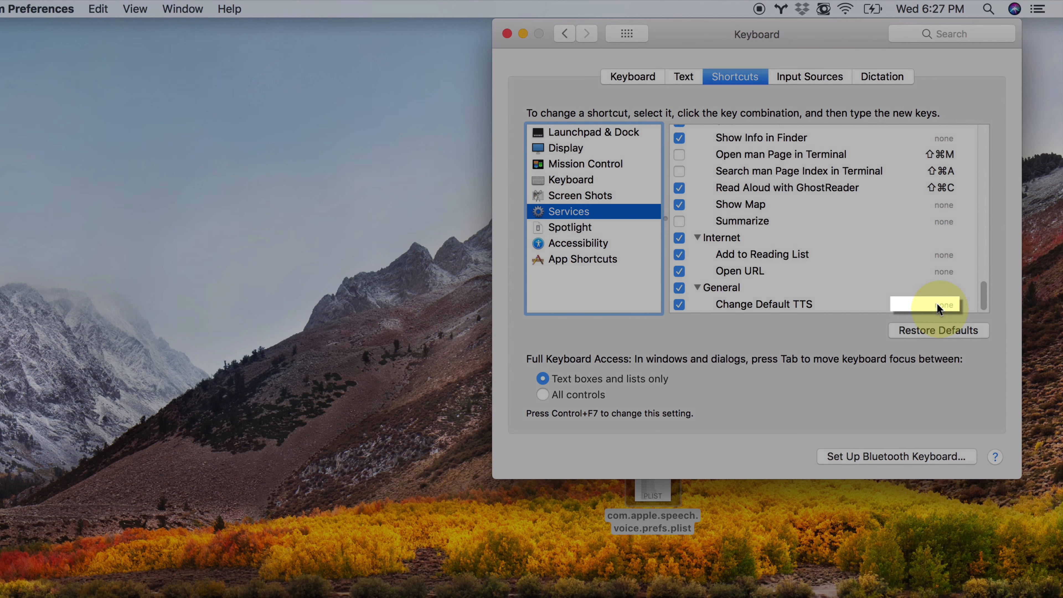
# Assign the shortcut Control+Command+\ to the Change Default TTS service
pyautogui.click(937, 307)
pyautogui.click(938, 305)
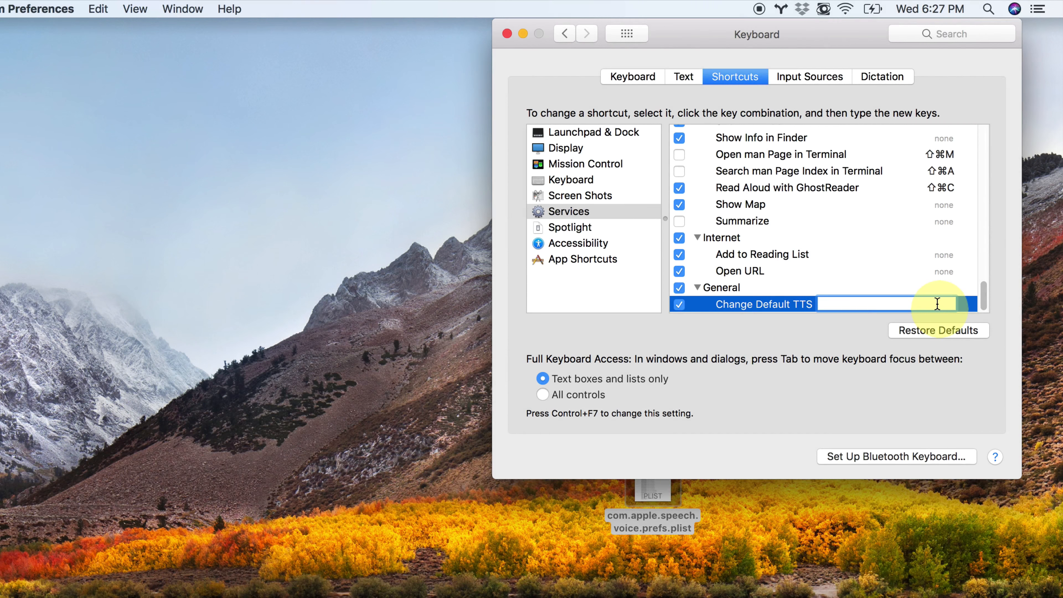
pyautogui.press('ctrl+super+backslash')
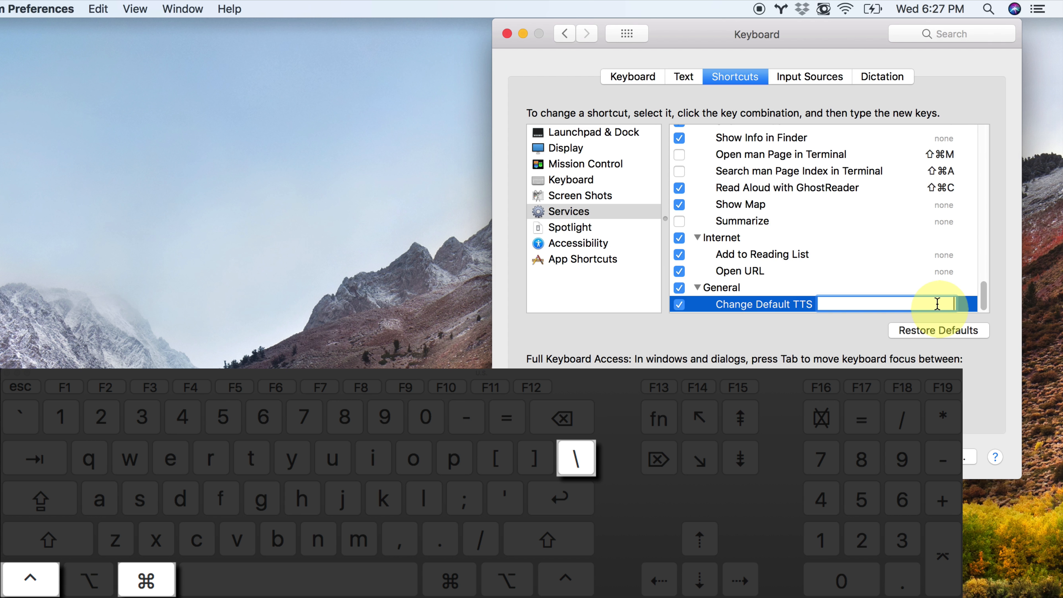
pyautogui.press('ctrl+super+backslash')
pyautogui.click(937, 303)
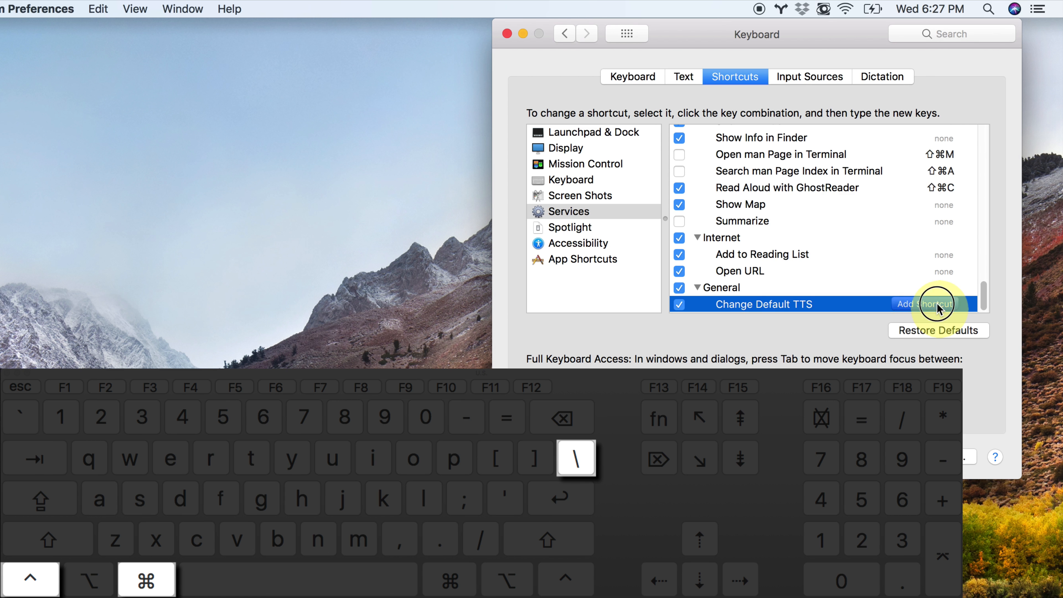
pyautogui.press('ctrl+super+backslash')
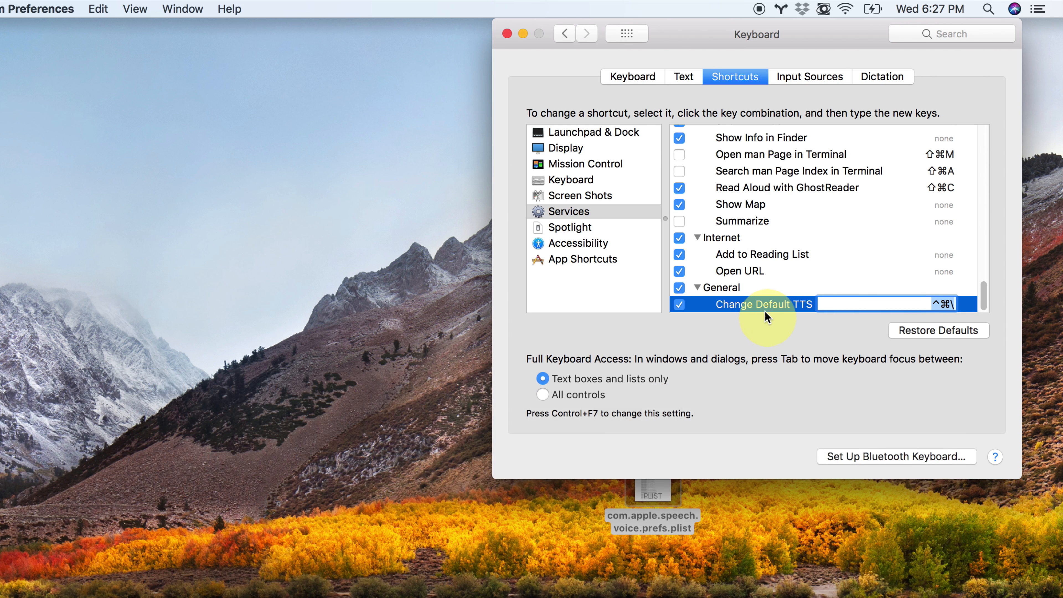
pyautogui.click(760, 305)
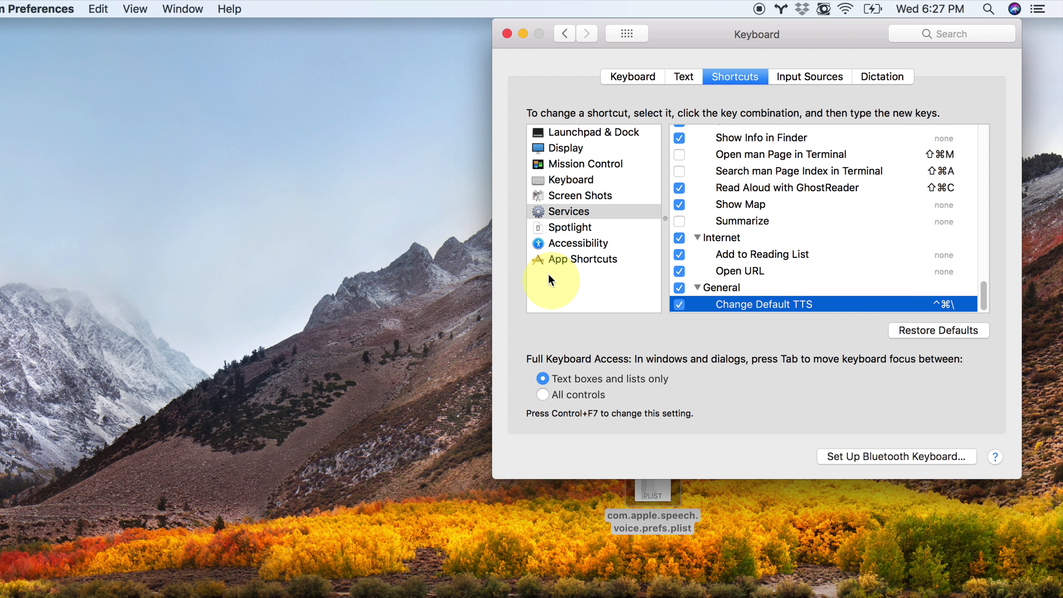
# Test the new Change Default TTS shortcut by bringing up its words-per-minute prompt, and cancel the prompt
pyautogui.press('ctrl+super+backslash')
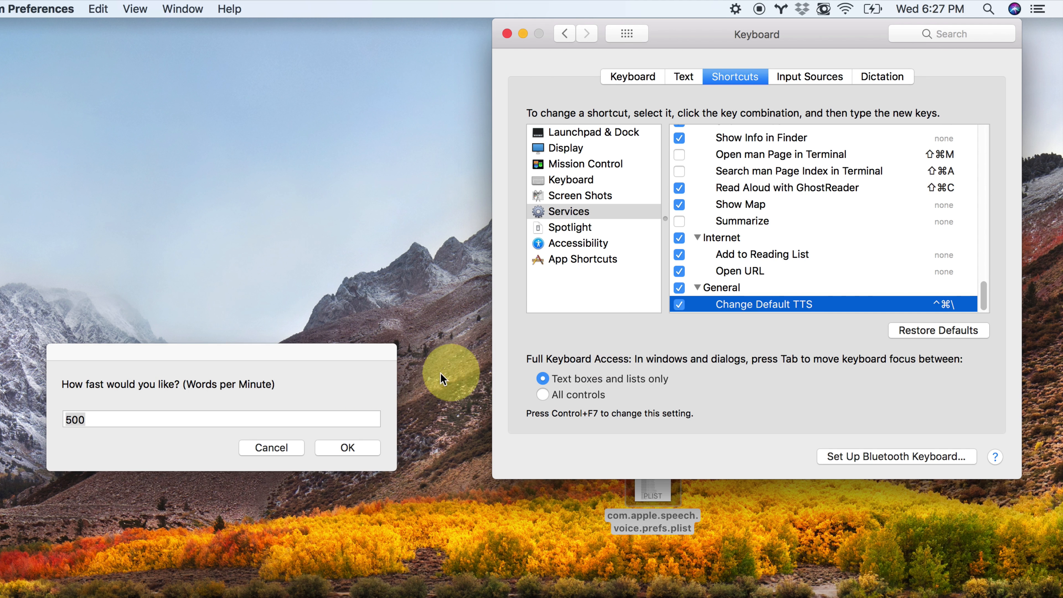
pyautogui.click(244, 391)
pyautogui.click(285, 449)
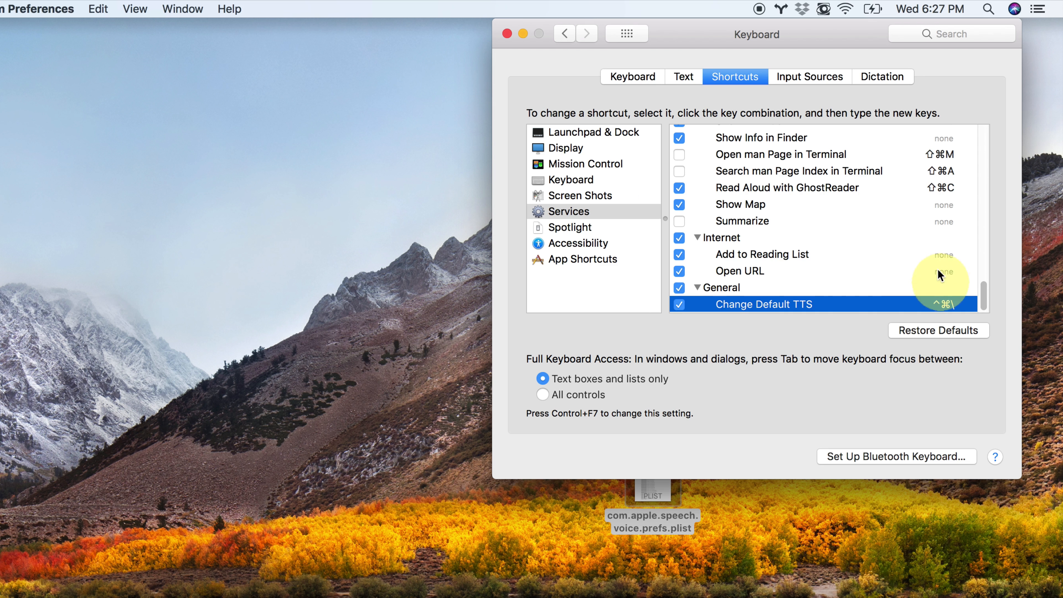
pyautogui.scroll(1, 963, 224)
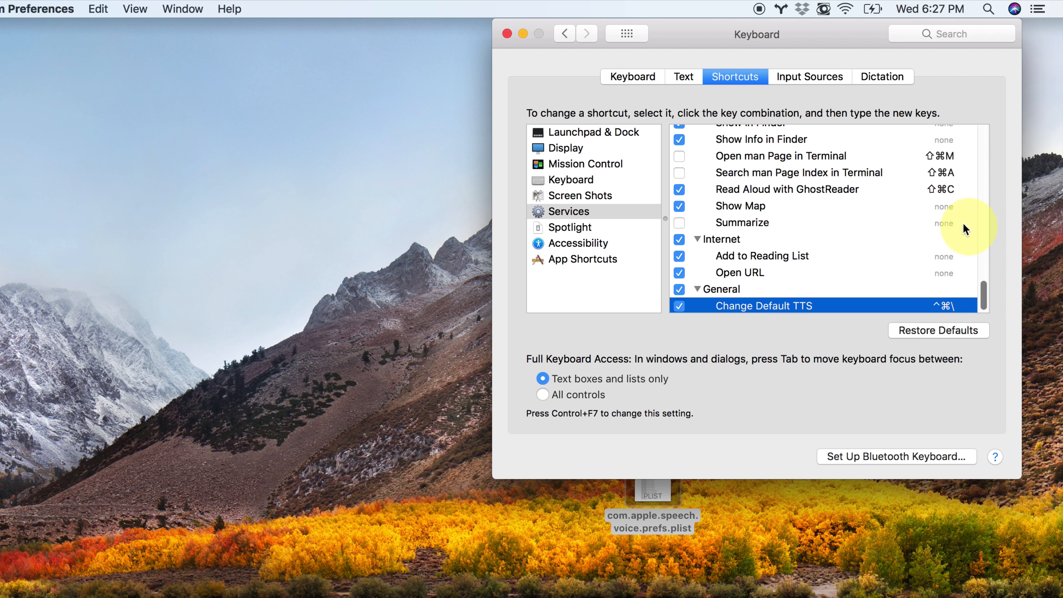